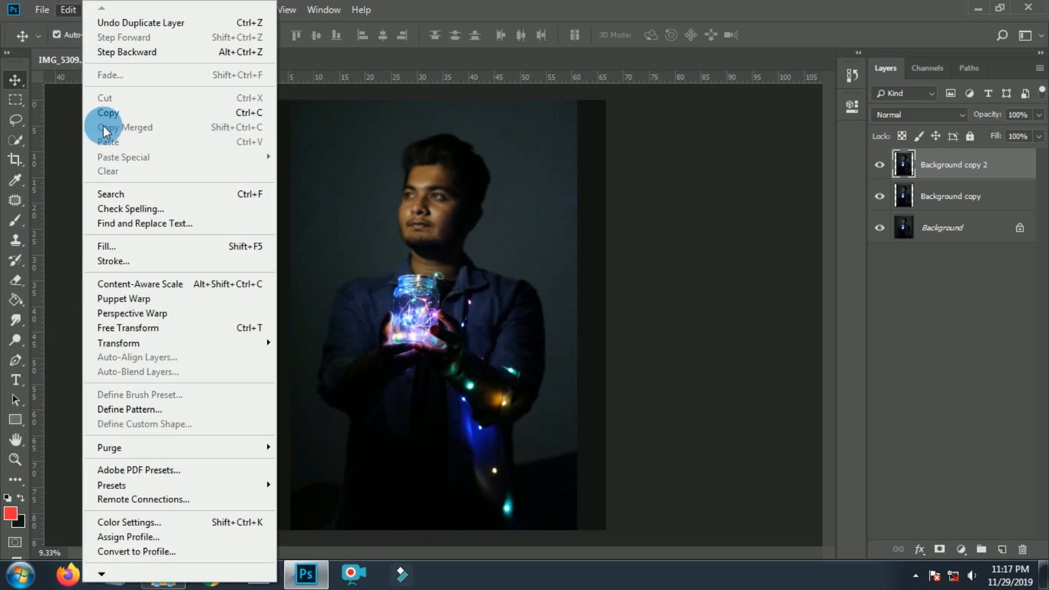
# Flip the Background copy 2 layer horizontally and move it so it fills the gap at the photo's right edge
pyautogui.click(131, 327)
pyautogui.rightClick(443, 354)
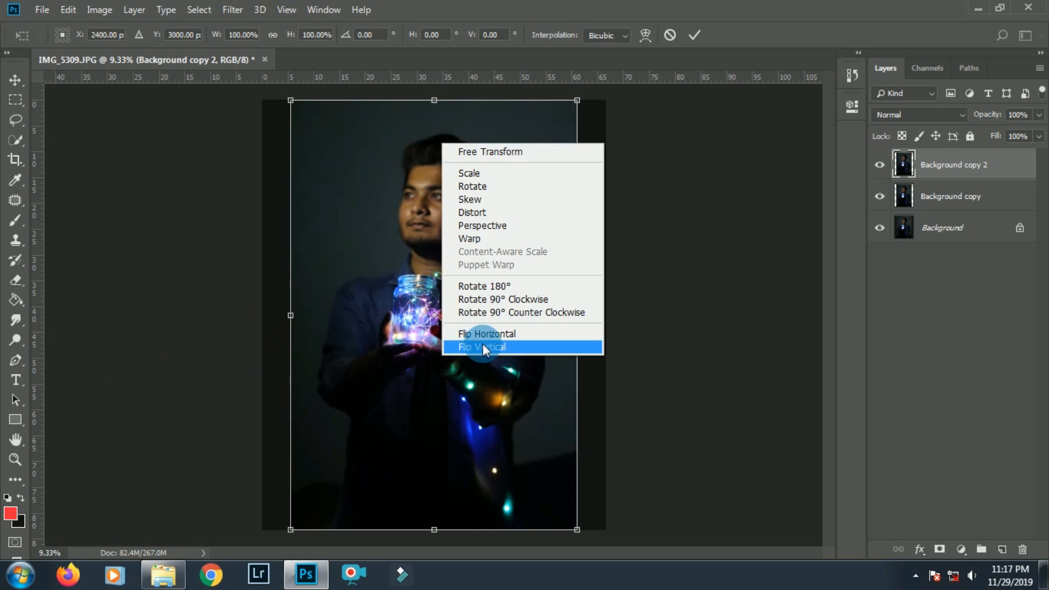
pyautogui.click(510, 334)
pyautogui.moveTo(457, 363); pyautogui.dragTo(696, 352)
pyautogui.press('Return')
pyautogui.scroll(4, 590, 230)
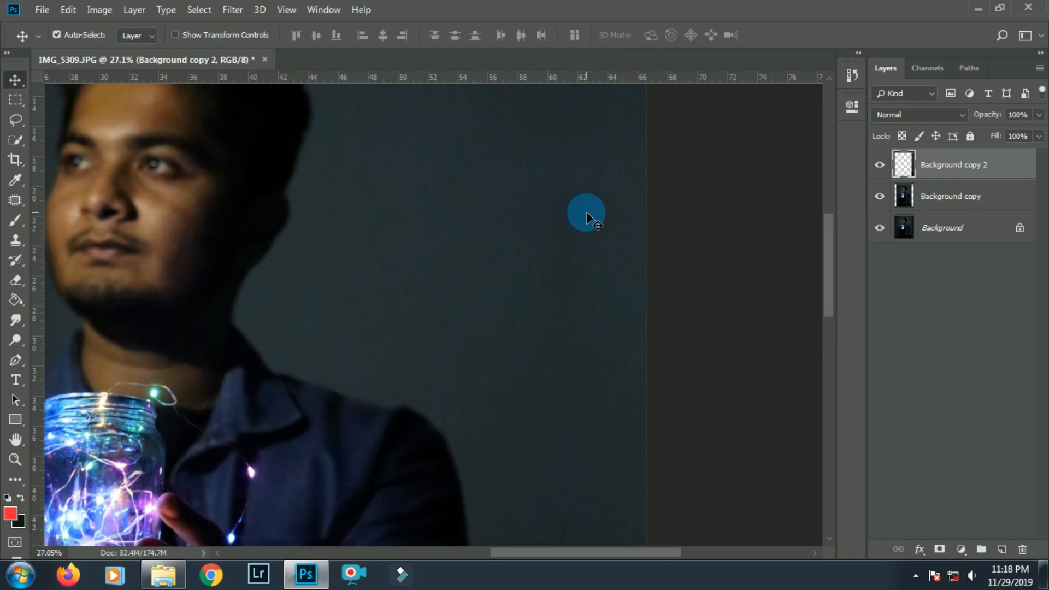
pyautogui.scroll(-1, 585, 221)
pyautogui.scroll(-3, 586, 221)
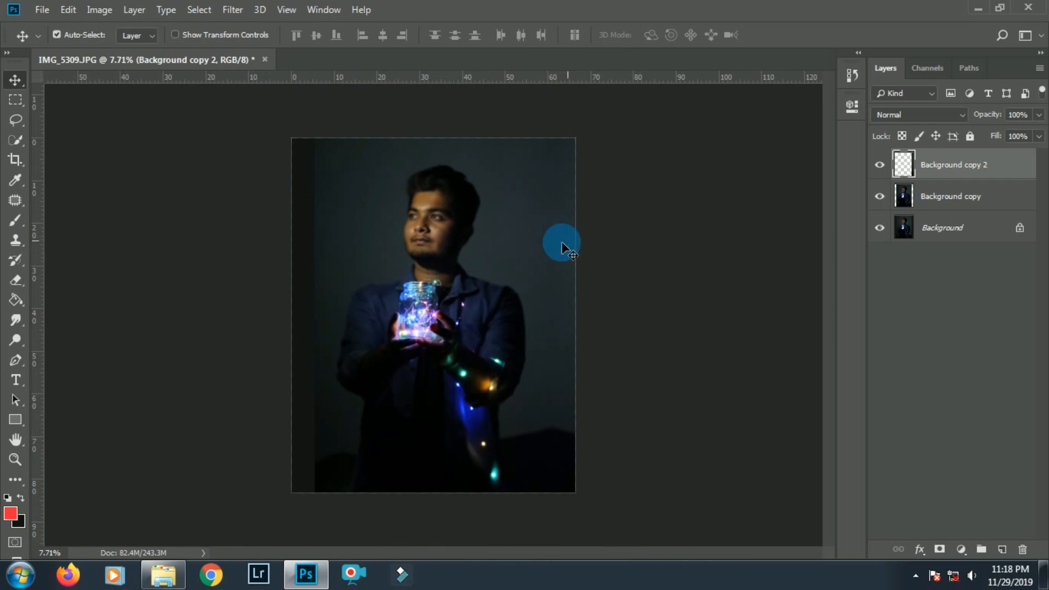
# Duplicate the flipped Background copy 2 layer and move the duplicate over to cover the gap at the photo's left edge
pyautogui.rightClick(561, 240)
pyautogui.click(567, 241)
pyautogui.moveTo(569, 247); pyautogui.dragTo(364, 247)
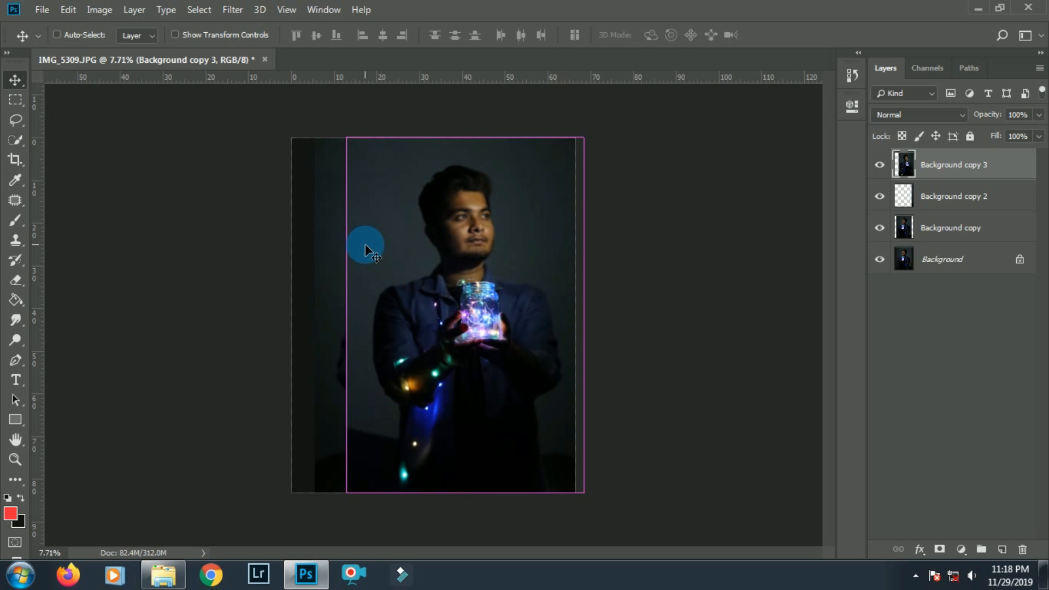
pyautogui.hotkey('ctrl', 't')
pyautogui.moveTo(503, 258); pyautogui.dragTo(230, 236)
pyautogui.press('Return')
pyautogui.scroll(5, 304, 202)
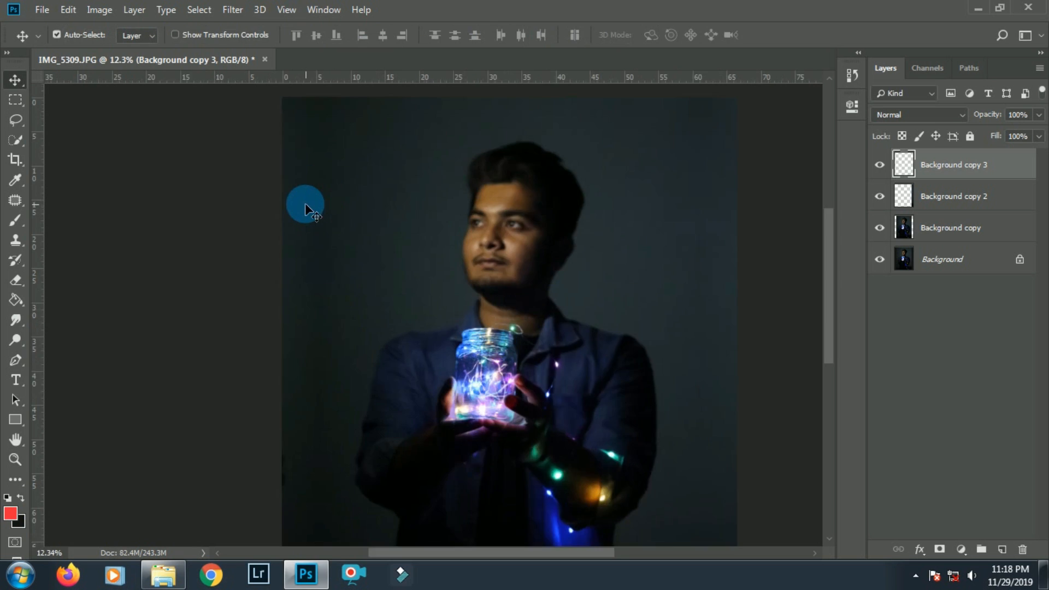
pyautogui.scroll(-5, 356, 198)
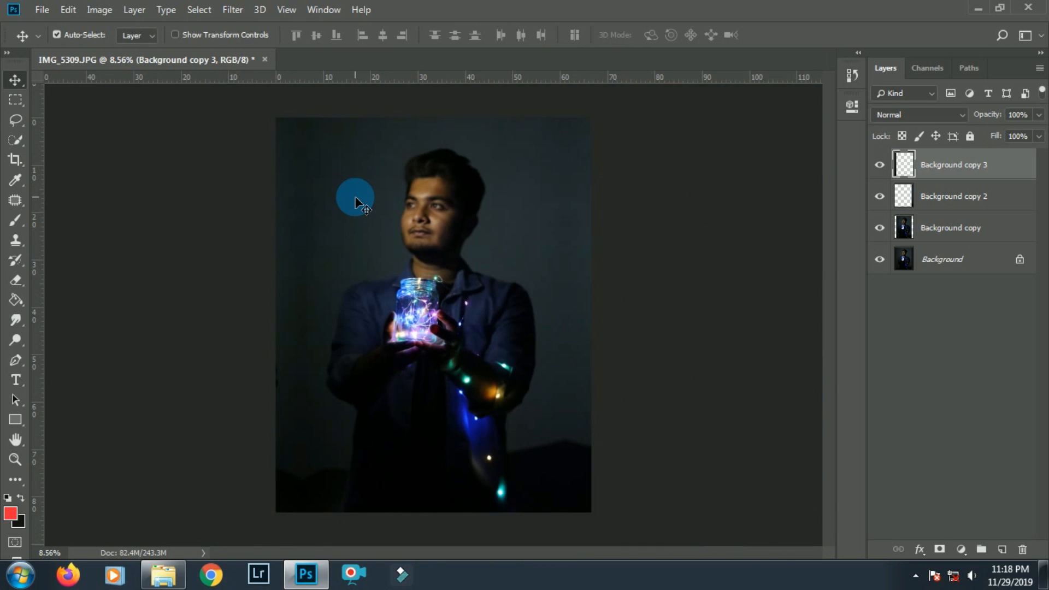
pyautogui.scroll(-4, 415, 273)
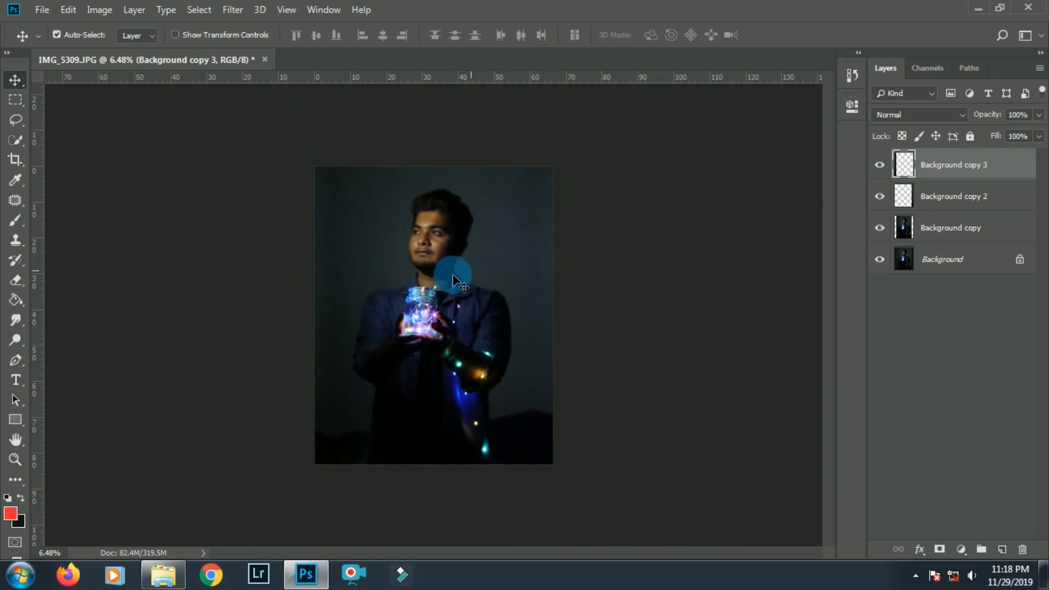
# Stretch the Background copy 3 layer horizontally away from the photo to a width of 125.78%
pyautogui.hotkey('ctrl', 't')
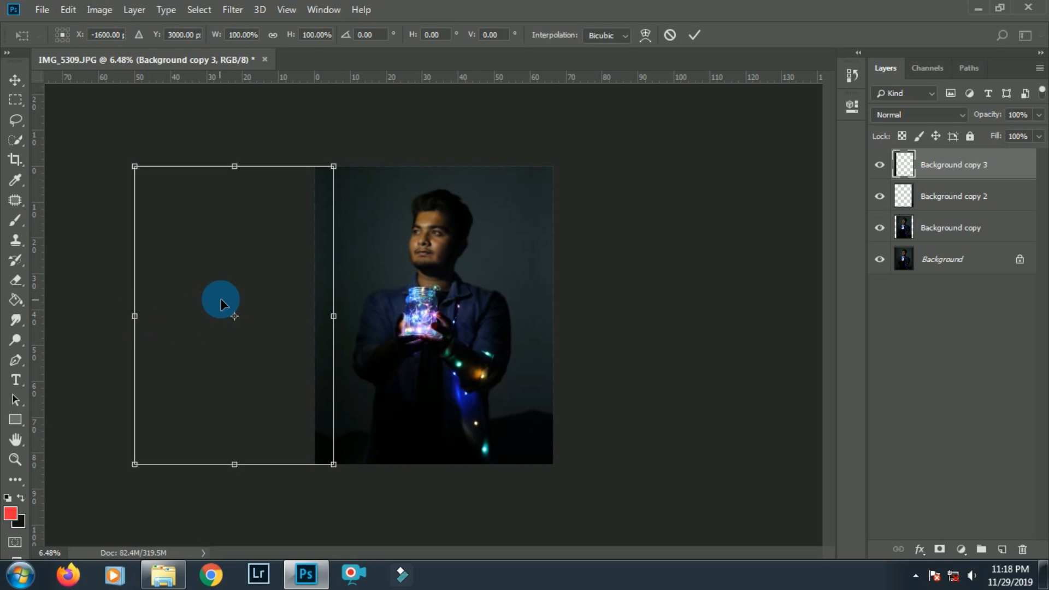
pyautogui.press('Return')
pyautogui.hotkey('ctrl', 't')
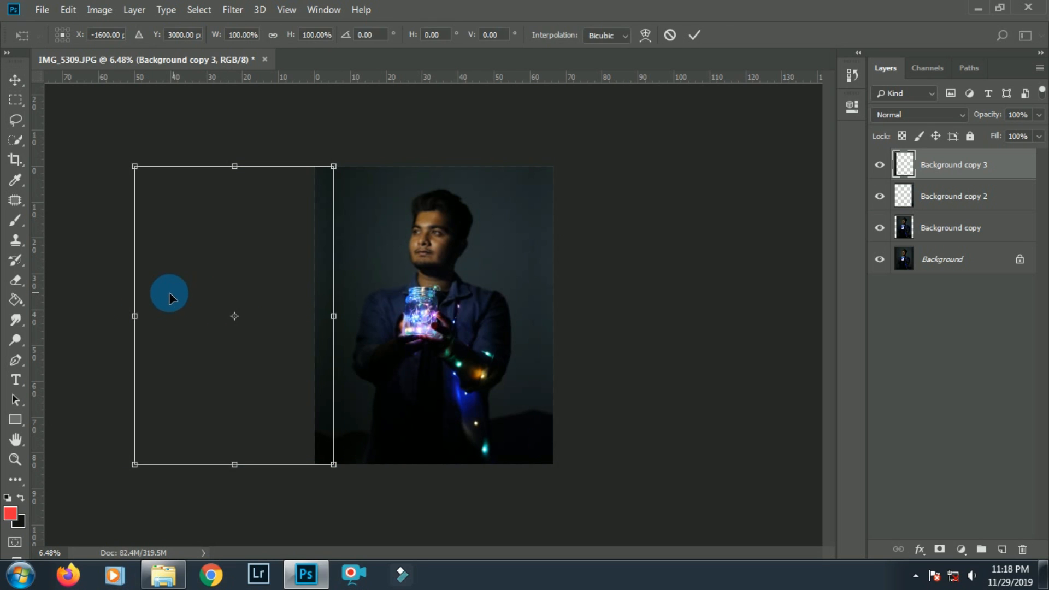
pyautogui.moveTo(133, 315); pyautogui.dragTo(86, 318)
pyautogui.press('Return')
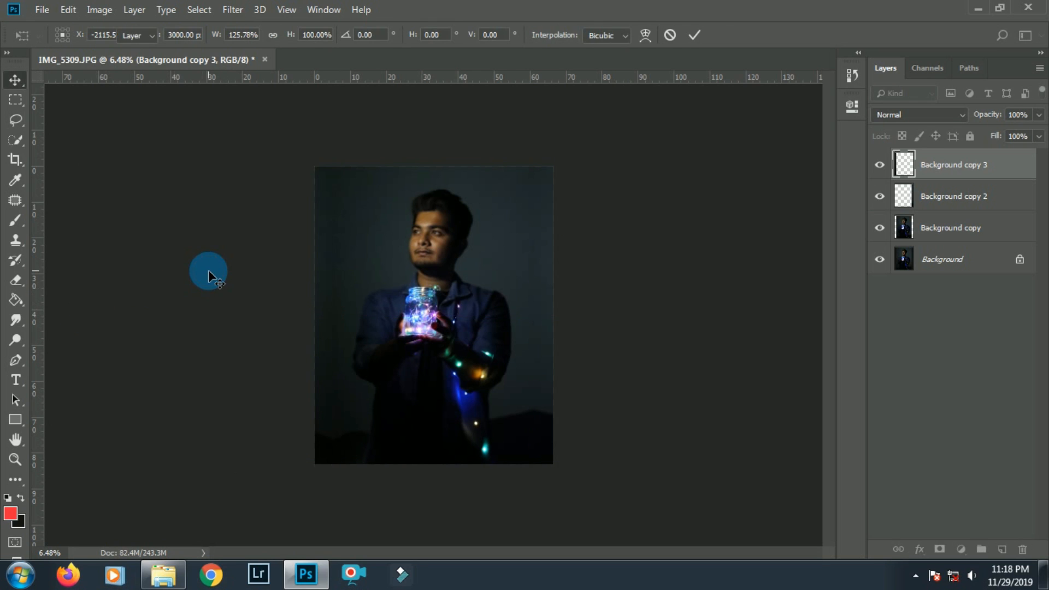
# Merge the three layers above Background and crop the document to its existing 4:5 canvas bounds, deleting cropped pixels
pyautogui.hotkey('ctrl', 'f')
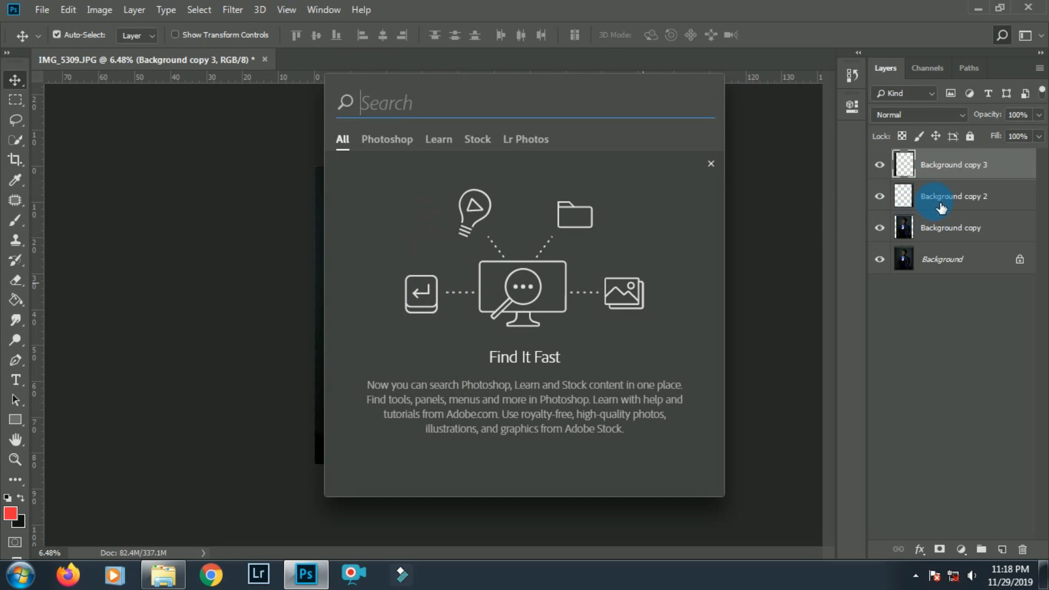
pyautogui.click(744, 164)
pyautogui.click(966, 170)
pyautogui.keyDown('shift'); pyautogui.click(954, 231); pyautogui.keyUp('shift')
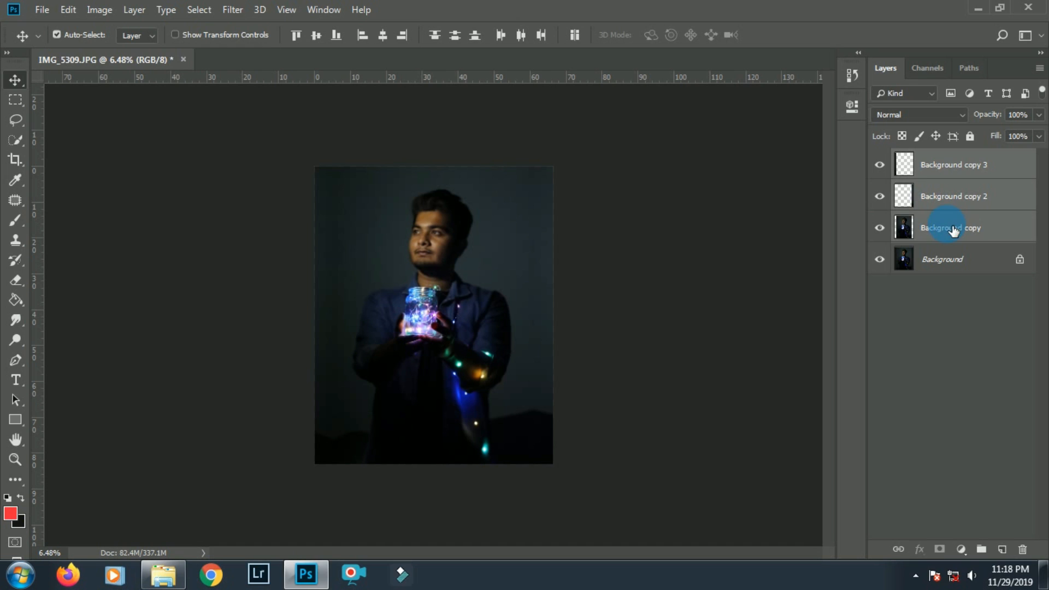
pyautogui.rightClick(971, 222)
pyautogui.click(809, 427)
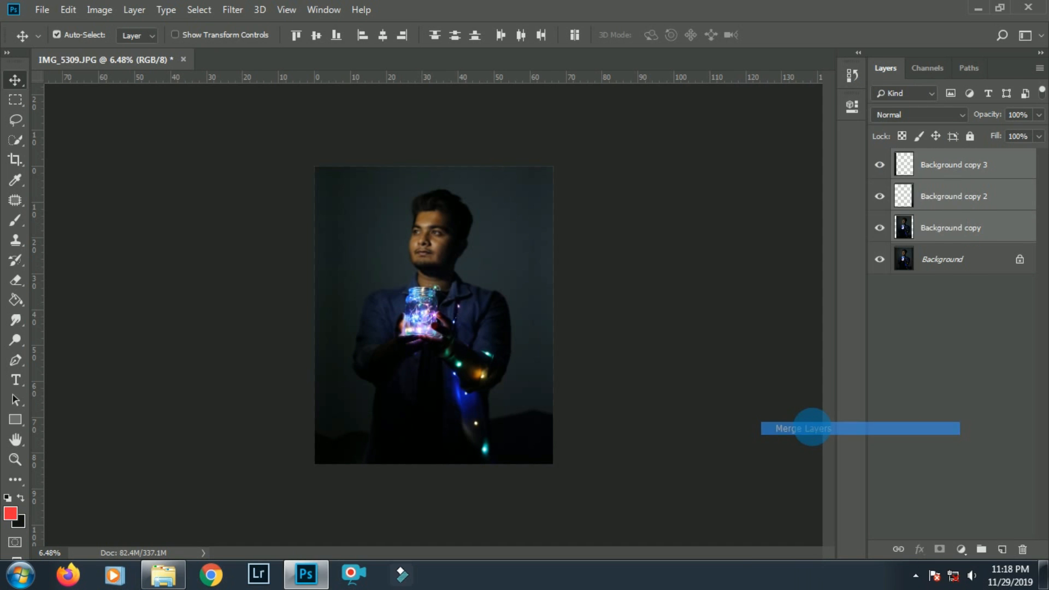
pyautogui.click(15, 160)
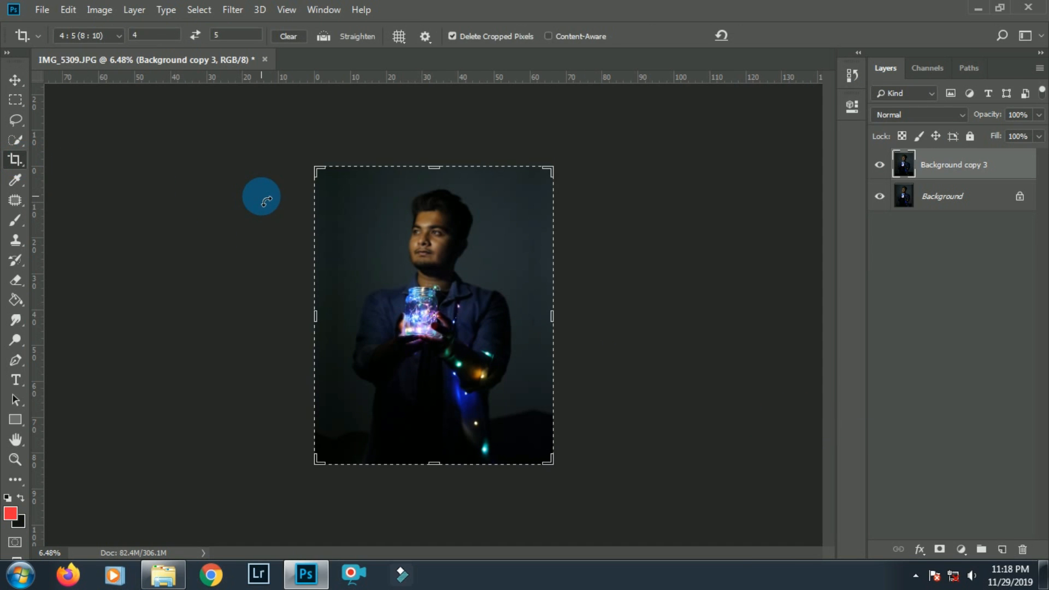
pyautogui.press('Return')
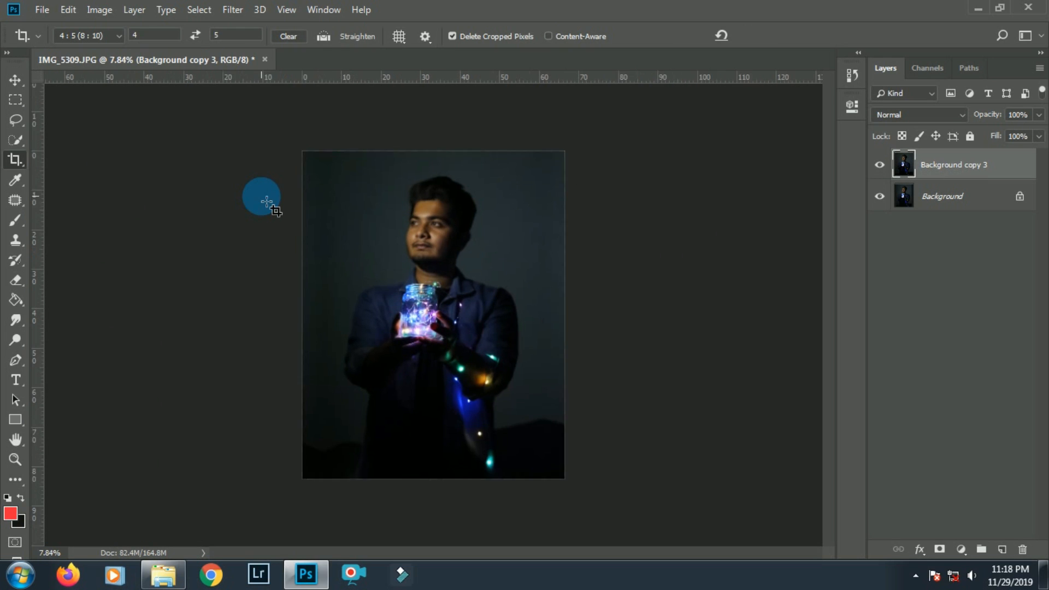
# Select a full-height strip along the photo's left edge with the Rectangular Marquee and stretch it outward beyond the canvas
pyautogui.press('m')
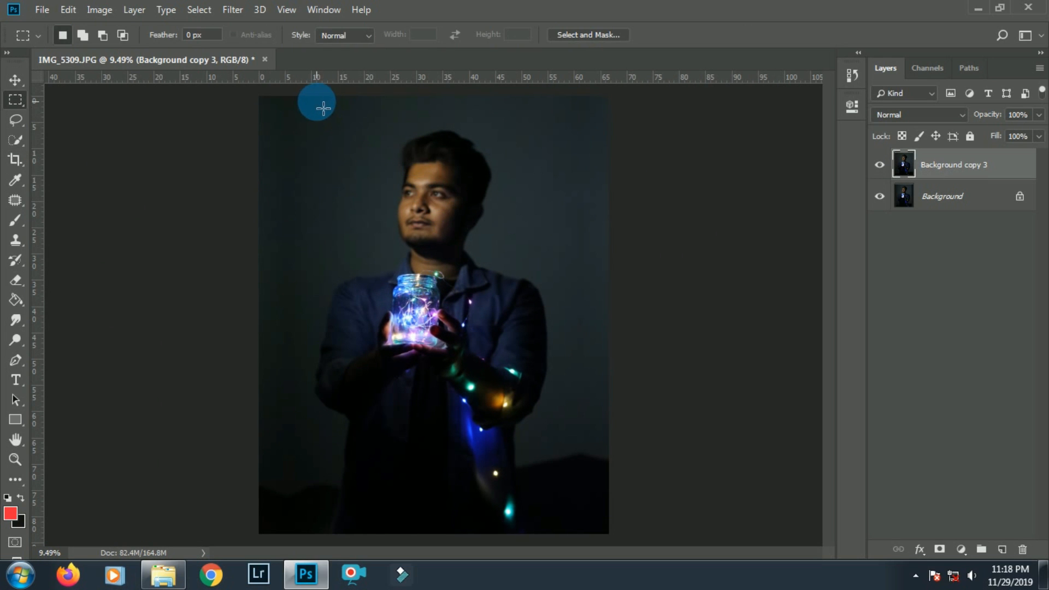
pyautogui.scroll(-2, 324, 108)
pyautogui.moveTo(338, 123); pyautogui.dragTo(208, 485)
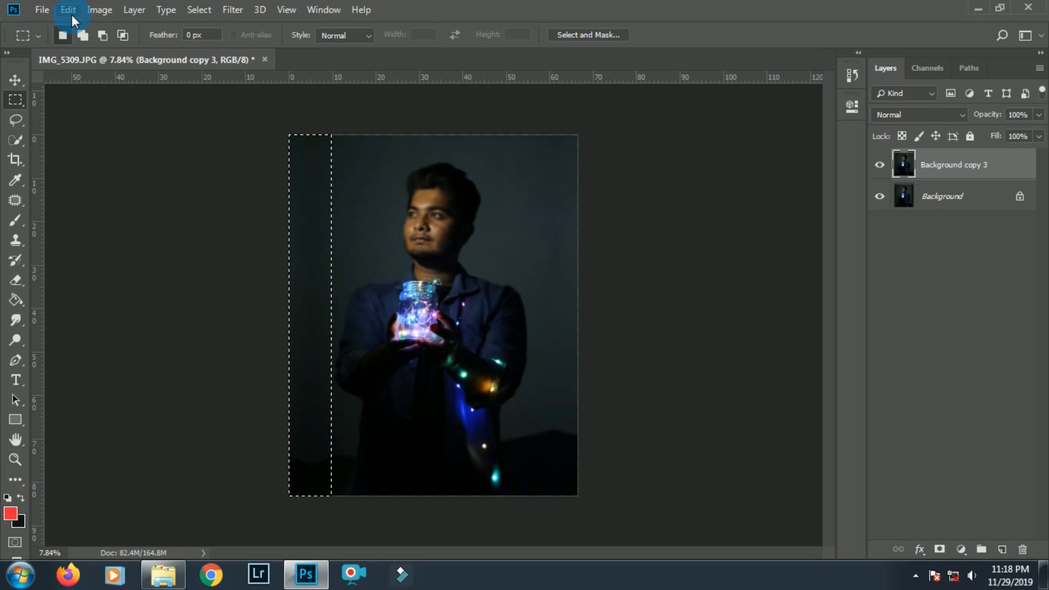
pyautogui.hotkey('ctrl', 't')
pyautogui.moveTo(290, 320); pyautogui.dragTo(242, 316)
pyautogui.doubleClick(303, 244)
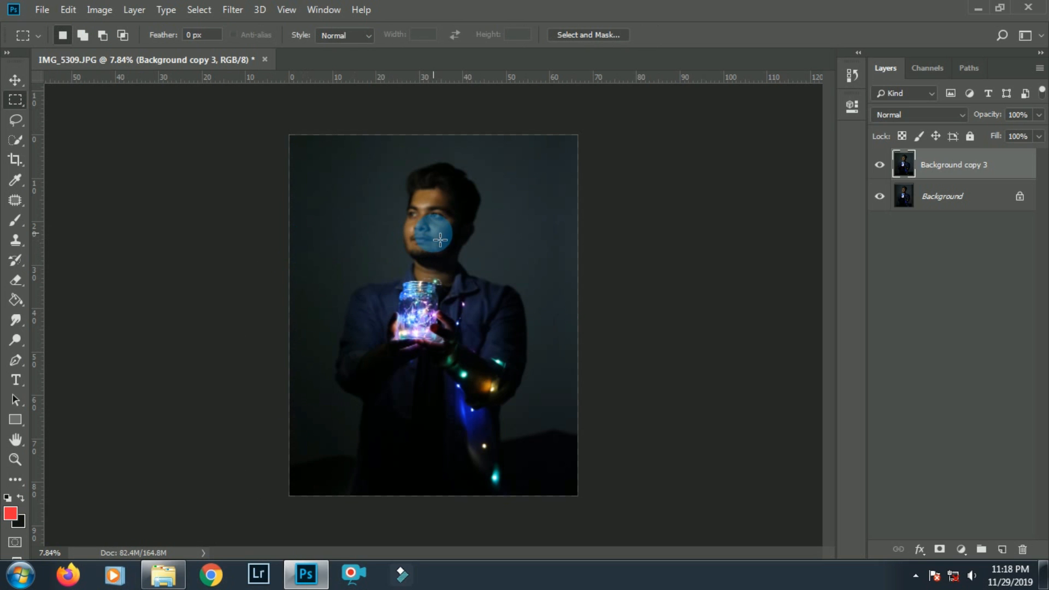
pyautogui.scroll(2, 440, 240)
pyautogui.scroll(-3, 514, 223)
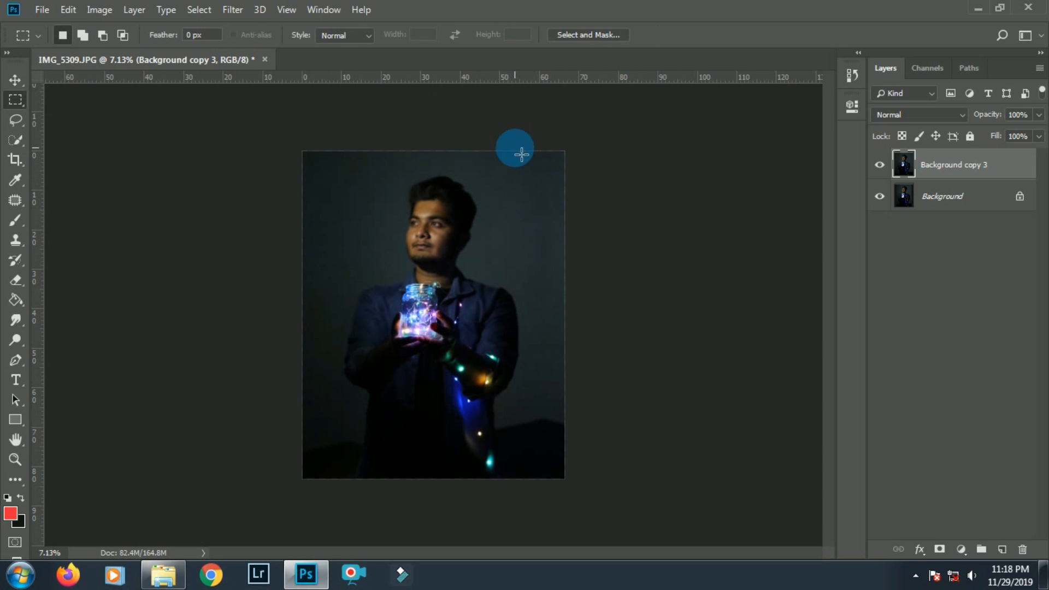
# Select a full-height strip about 3.7 in wide beside the man's arm on the photo's right and stretch it to the canvas edge
pyautogui.moveTo(522, 155); pyautogui.dragTo(541, 495)
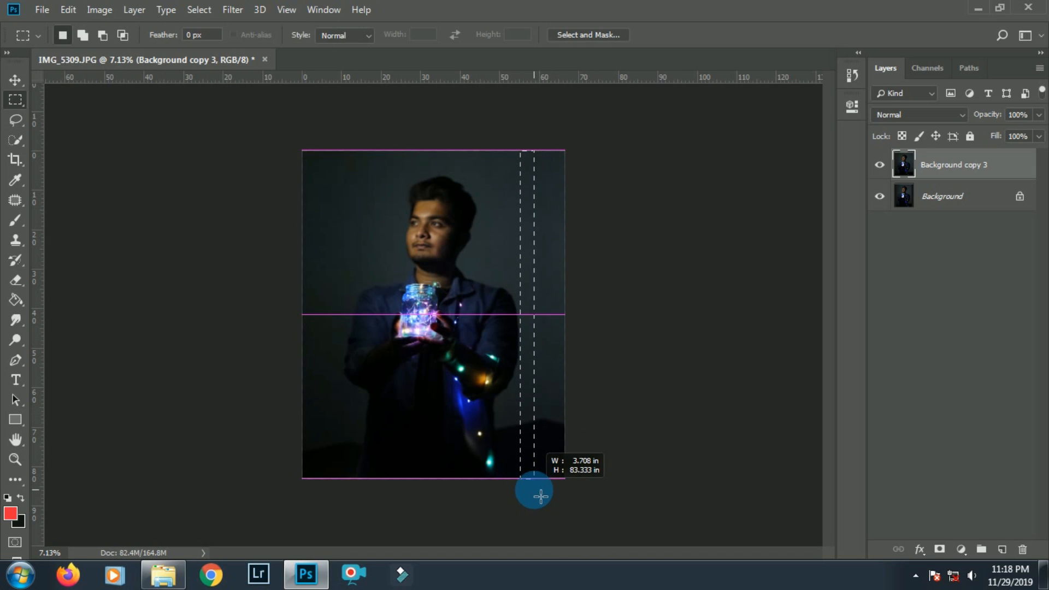
pyautogui.hotkey('ctrl', 't')
pyautogui.moveTo(541, 322); pyautogui.dragTo(565, 312)
pyautogui.press('Return')
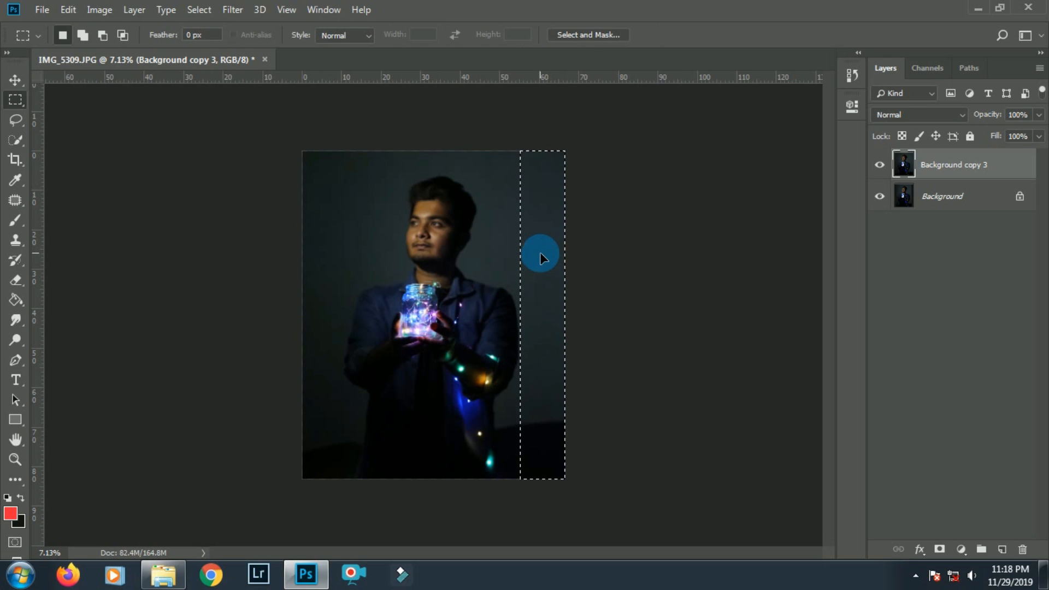
pyautogui.press('v')
pyautogui.scroll(6, 554, 232)
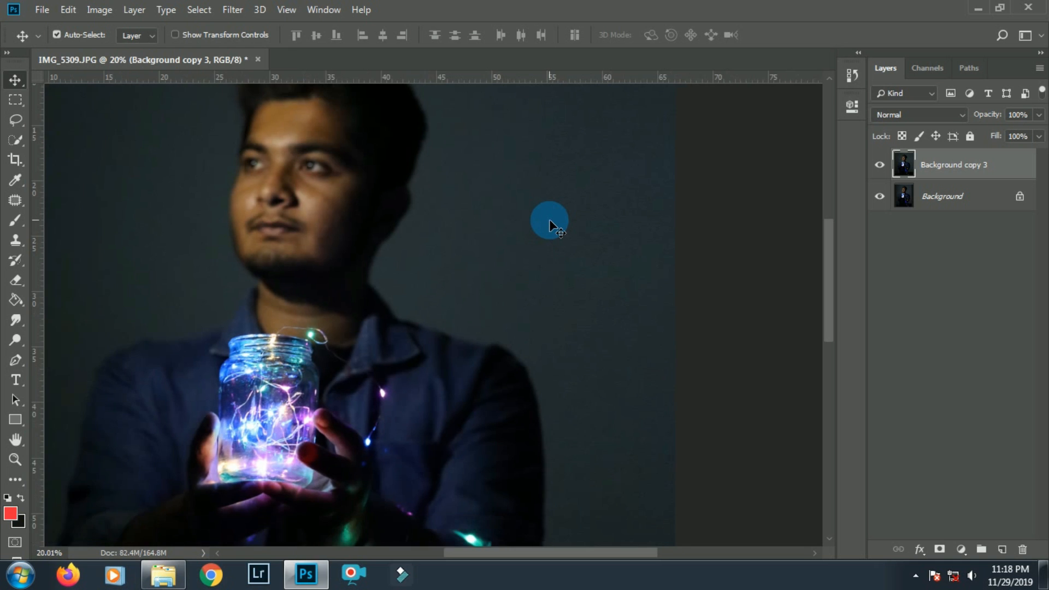
pyautogui.scroll(2, 549, 225)
pyautogui.scroll(-4, 549, 226)
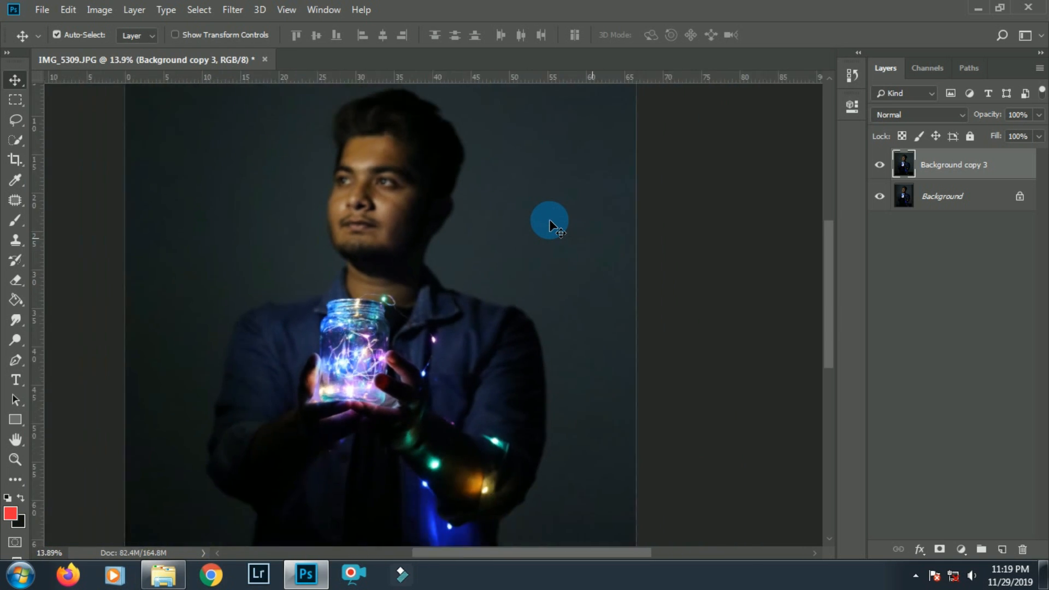
pyautogui.scroll(-3, 394, 167)
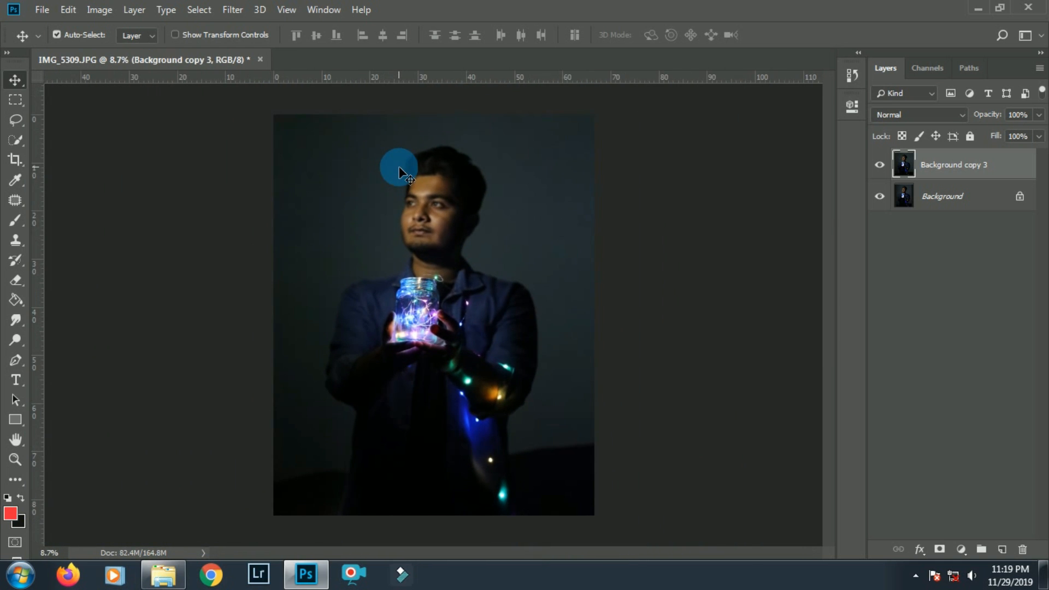
pyautogui.scroll(1, 401, 175)
pyautogui.scroll(-1, 402, 172)
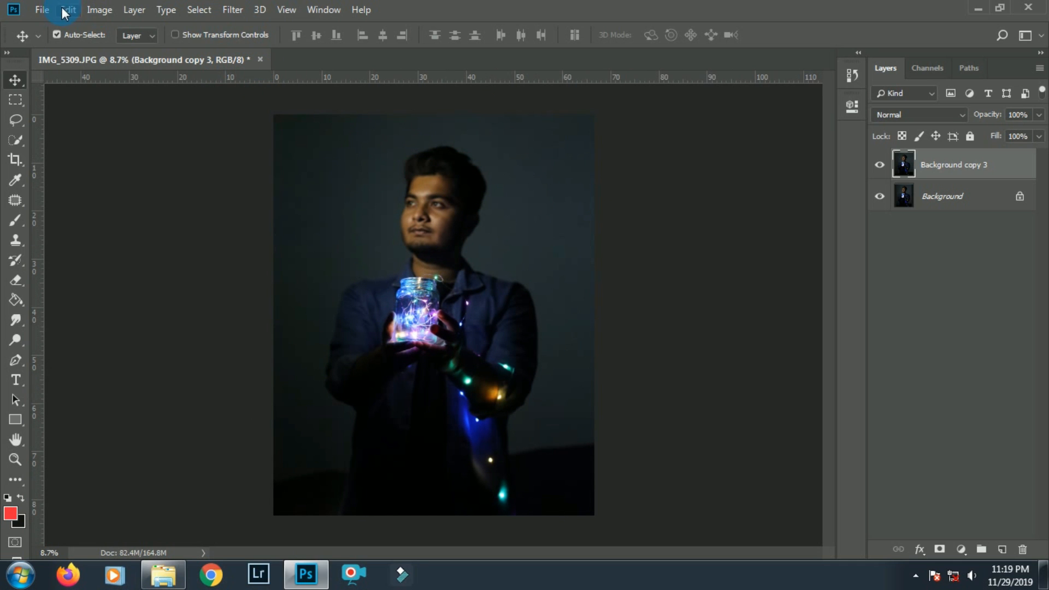
# Open the bokeh image 084797913_prevstill from the Fary folder on the desktop
pyautogui.click(42, 10)
pyautogui.click(57, 42)
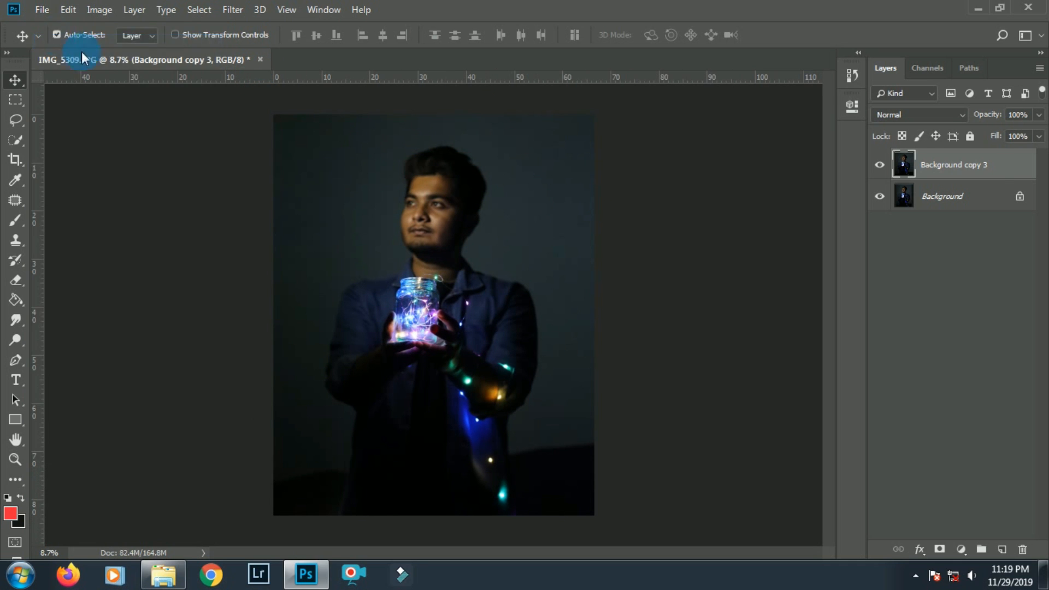
pyautogui.scroll(-4, 918, 278)
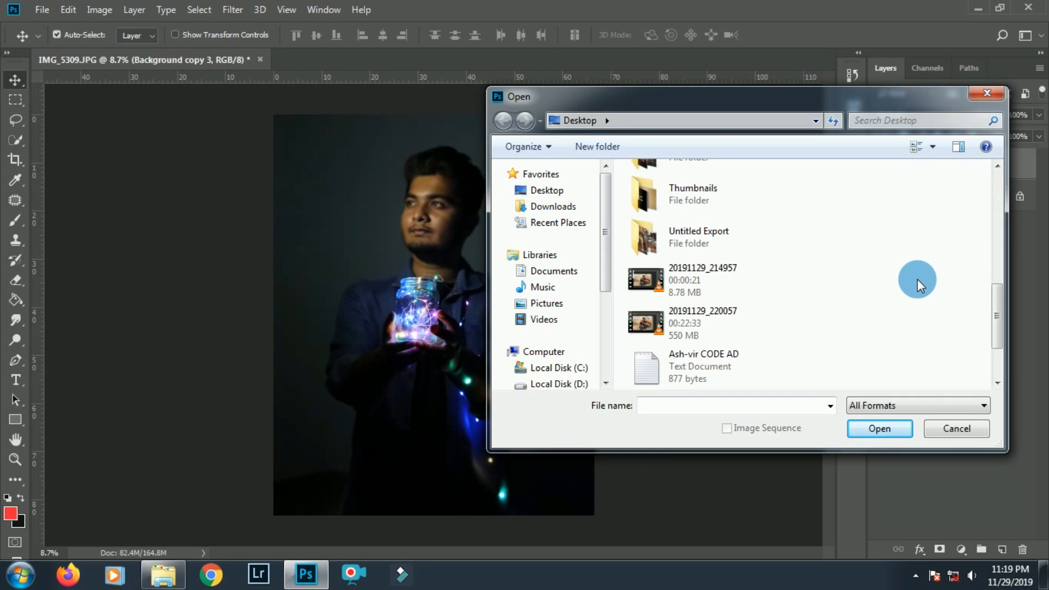
pyautogui.scroll(3, 917, 280)
pyautogui.doubleClick(693, 356)
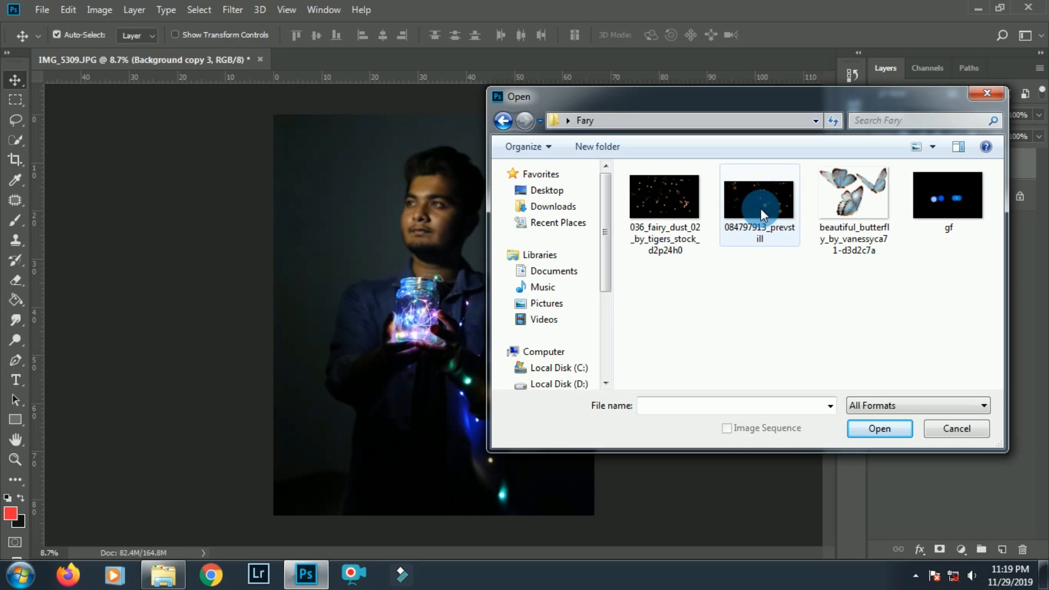
pyautogui.click(773, 201)
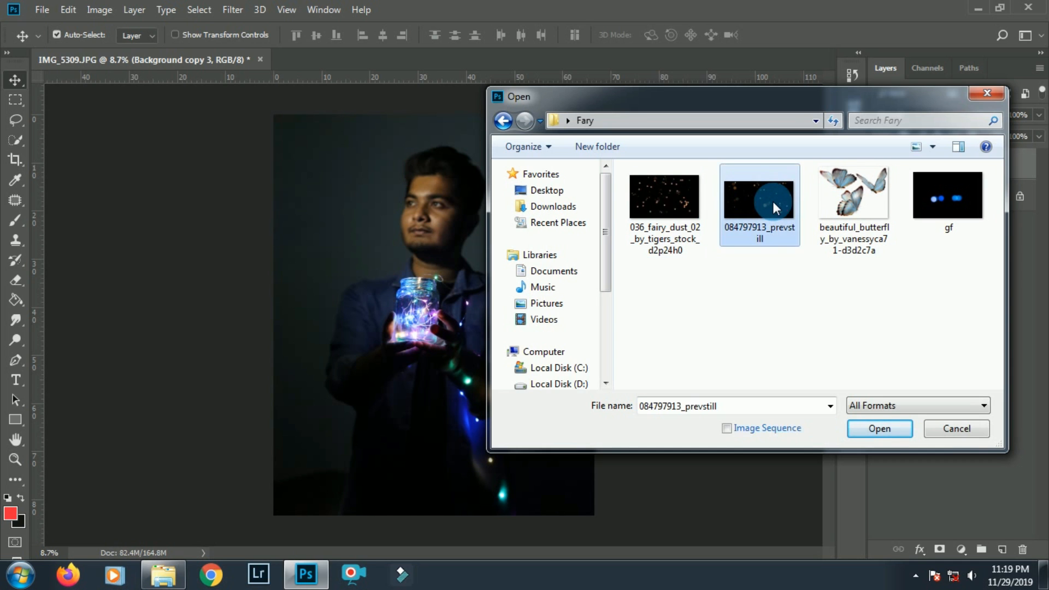
pyautogui.doubleClick(772, 201)
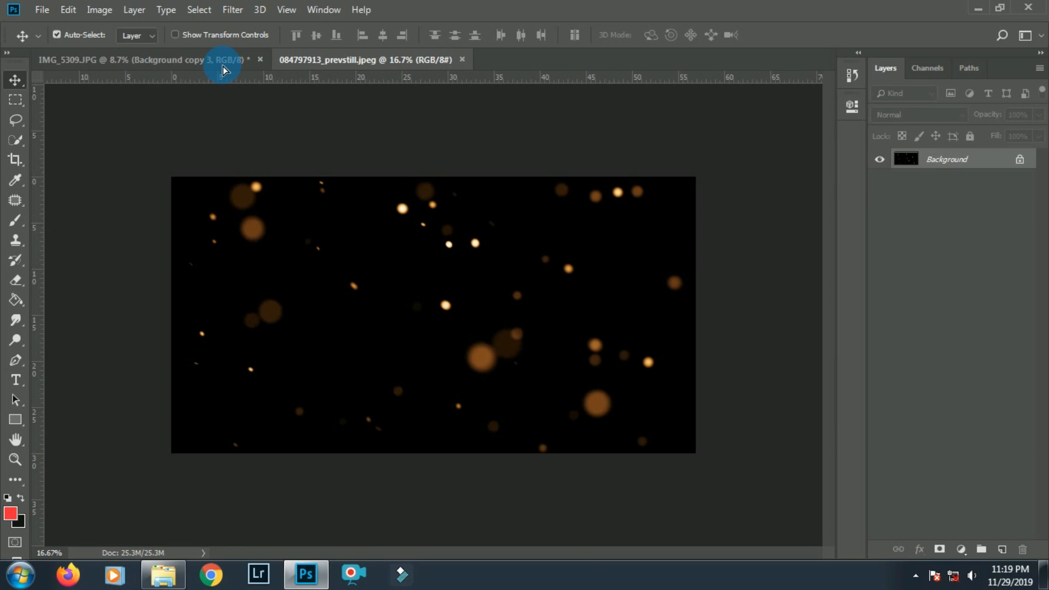
# Bring the bokeh image into the IMG_5309 portrait as a new layer and set its blend mode to Screen
pyautogui.moveTo(223, 69); pyautogui.dragTo(405, 196)
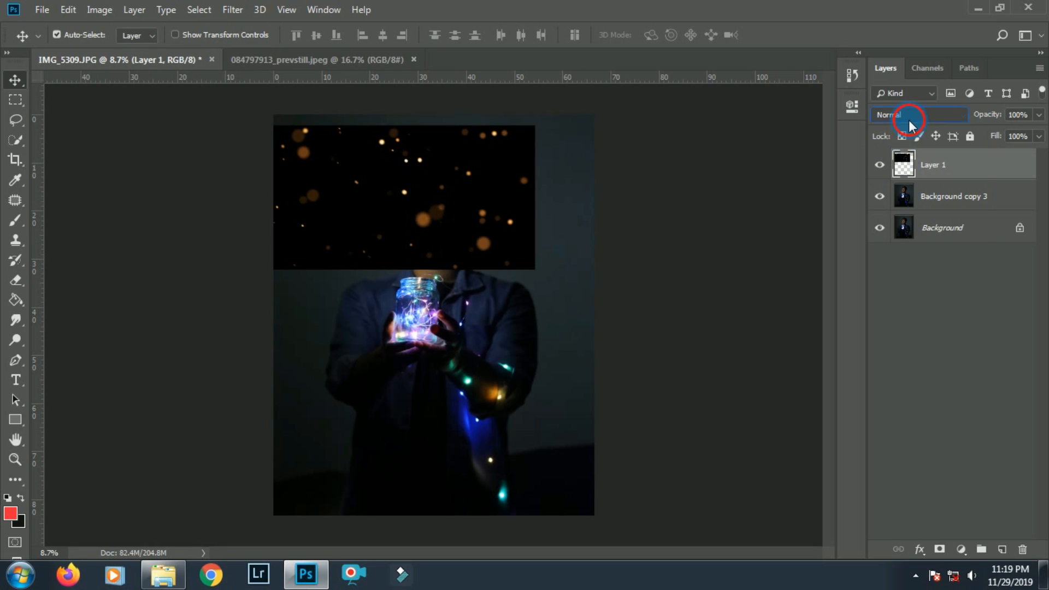
pyautogui.click(908, 124)
pyautogui.click(880, 219)
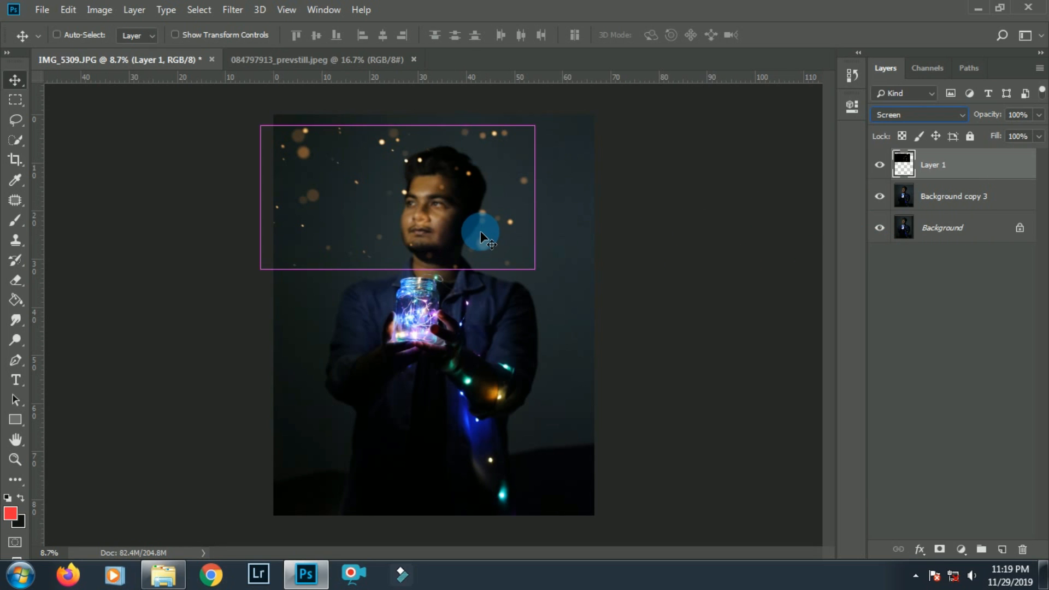
# Scale down the bokeh layer and position it around the top of the glowing jar
pyautogui.hotkey('ctrl', 't')
pyautogui.moveTo(536, 271); pyautogui.dragTo(441, 232)
pyautogui.press('Return')
pyautogui.moveTo(397, 189); pyautogui.dragTo(480, 295)
pyautogui.scroll(3, 421, 278)
pyautogui.scroll(2, 421, 277)
pyautogui.scroll(-5, 479, 295)
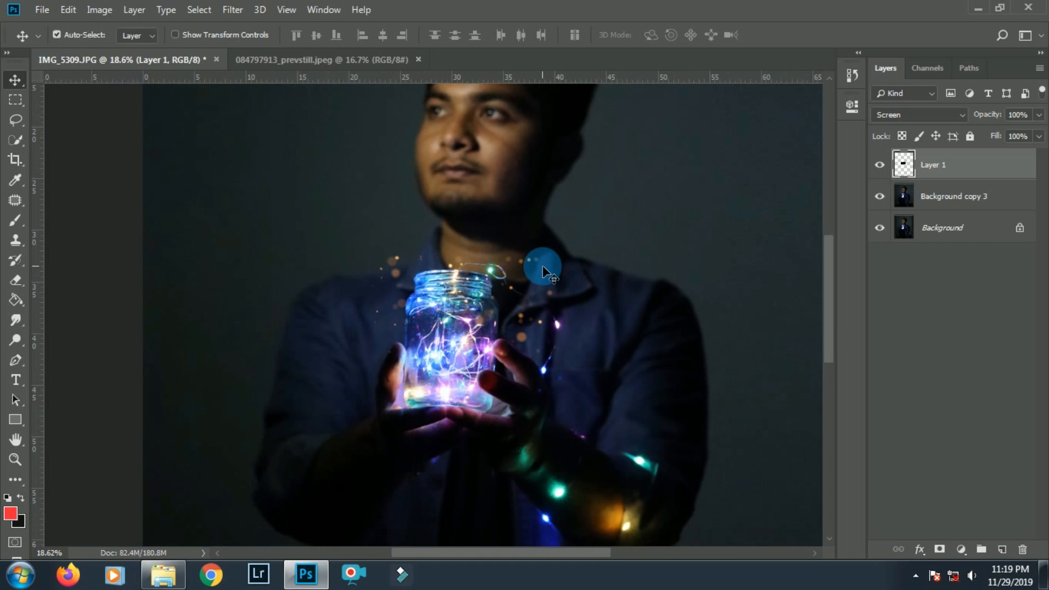
pyautogui.scroll(-1, 544, 268)
# Erase the bokeh spots overlapping the jar on Layer 1 with a 161 px soft round eraser at 0% hardness
pyautogui.scroll(12, 544, 268)
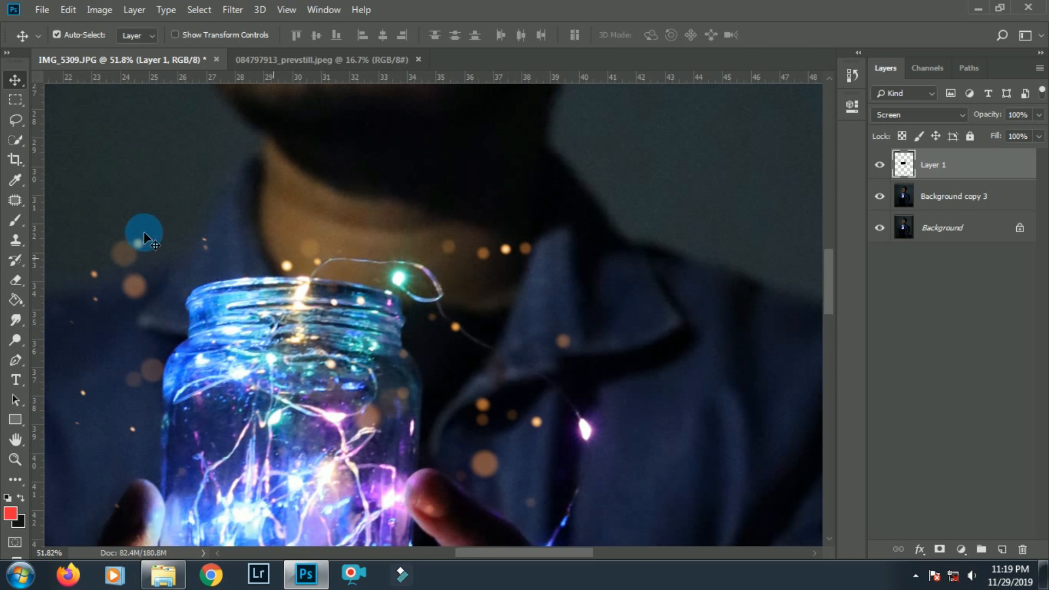
pyautogui.click(17, 282)
pyautogui.rightClick(399, 374)
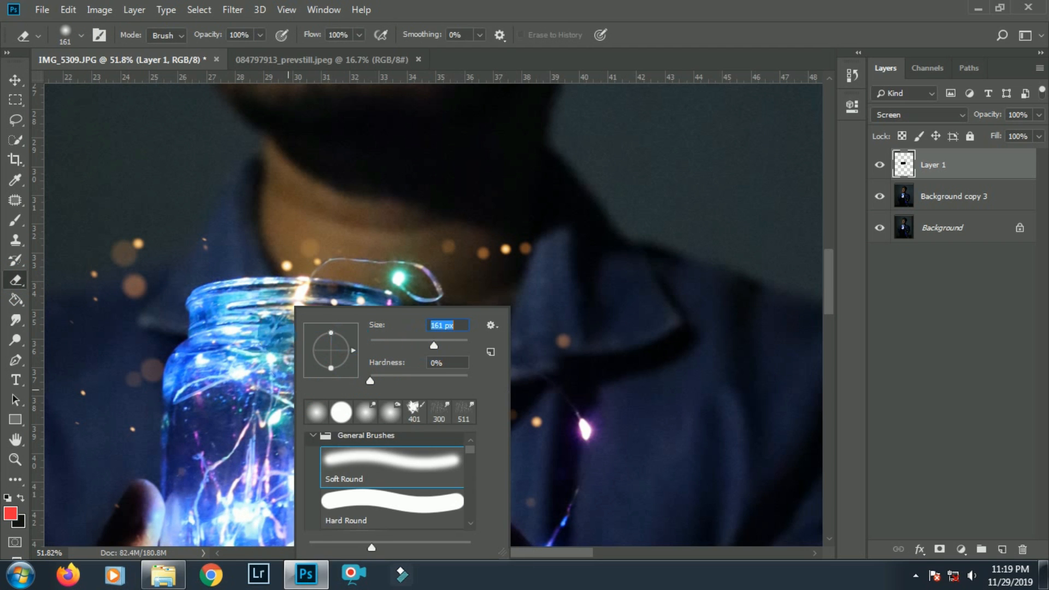
pyautogui.press('Return')
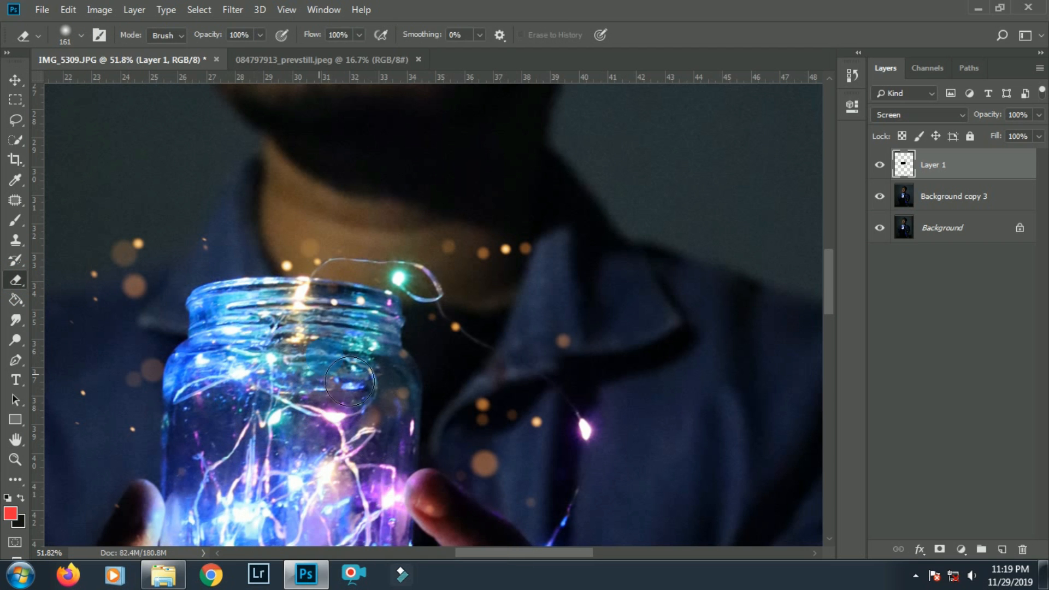
pyautogui.hotkey('ctrl', 'z')
pyautogui.moveTo(376, 473); pyautogui.dragTo(399, 503)
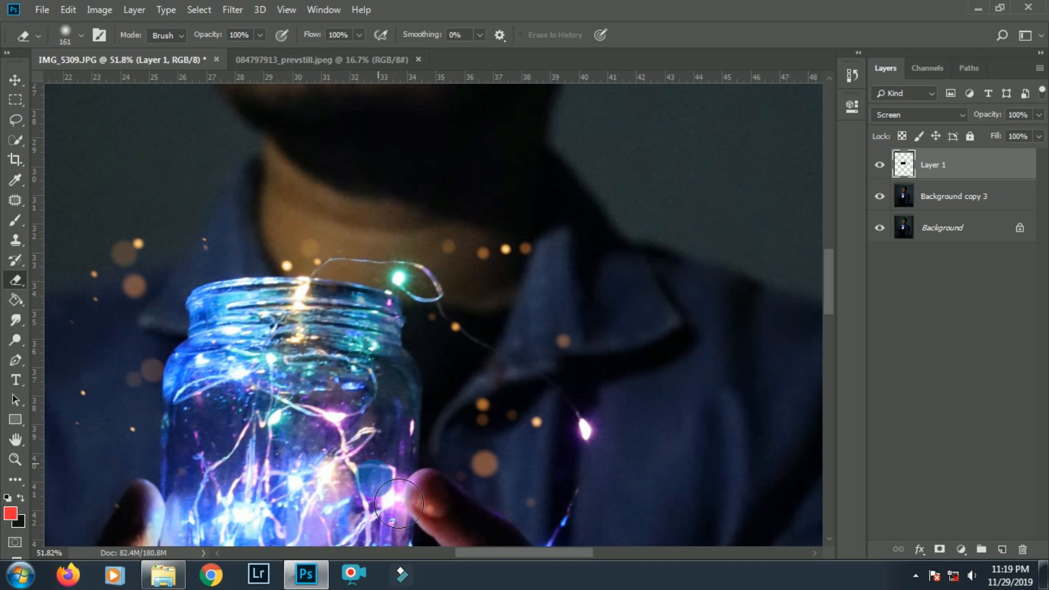
pyautogui.scroll(-5, 334, 462)
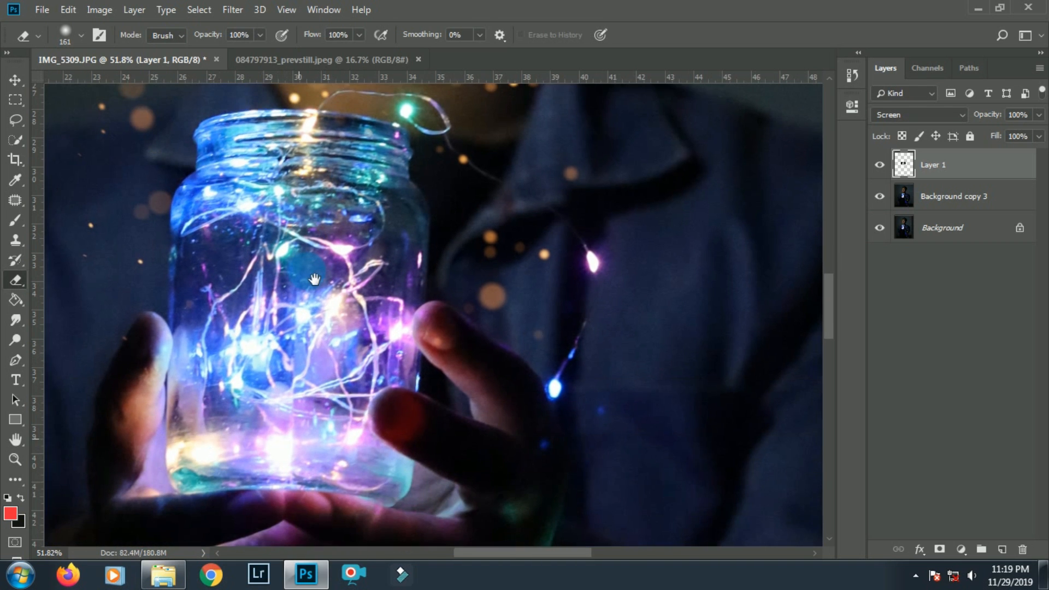
pyautogui.moveTo(352, 405); pyautogui.dragTo(373, 429)
pyautogui.scroll(-5, 293, 291)
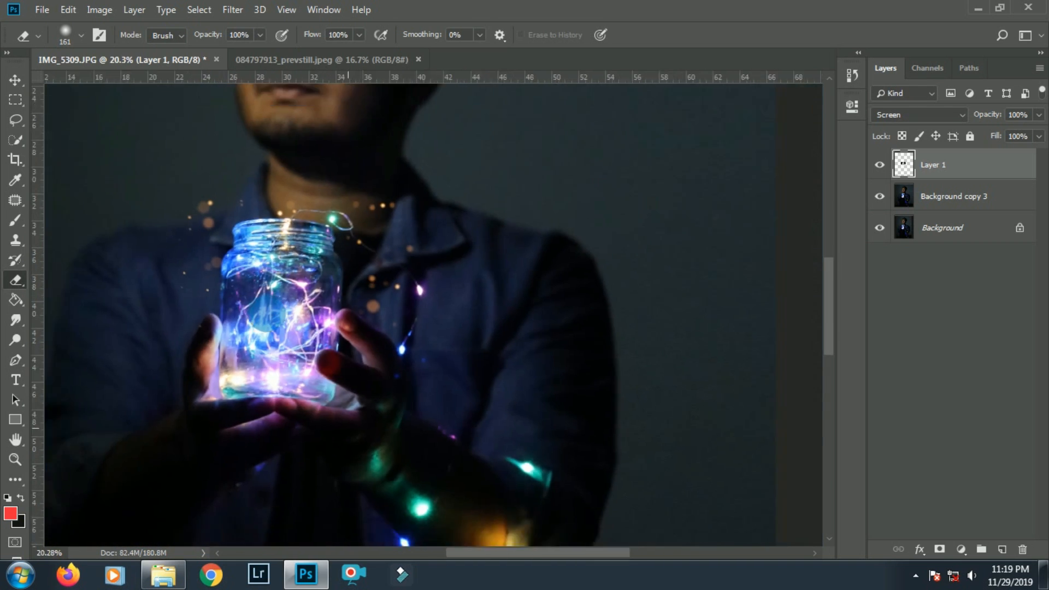
# Open the image 036_fairy_dust_02_by_tigers_stock_d2p24h0 from the Fary folder
pyautogui.scroll(-2, 294, 291)
pyautogui.press('v')
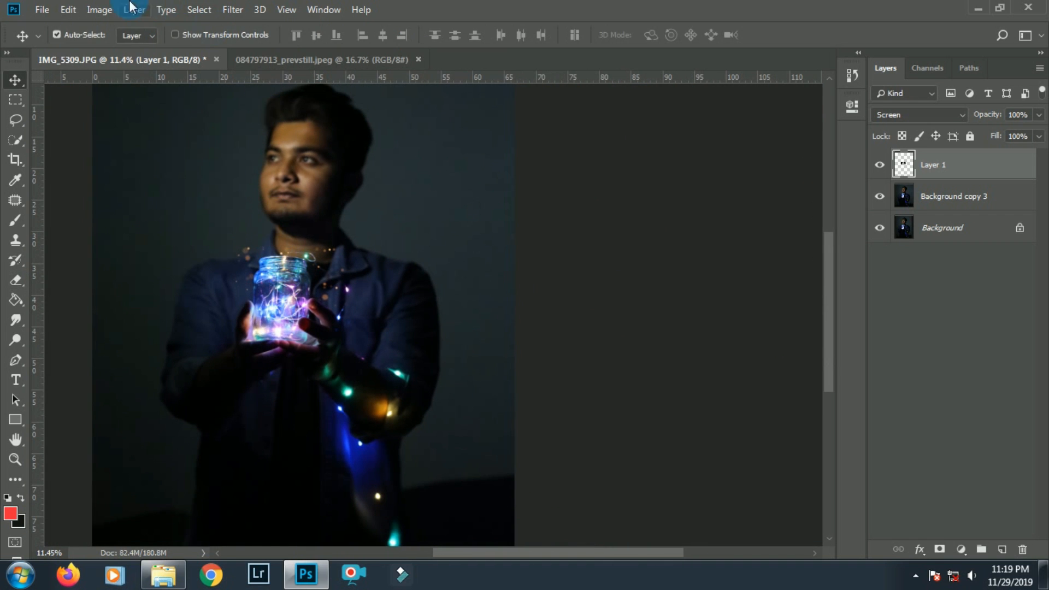
pyautogui.click(45, 14)
pyautogui.click(54, 35)
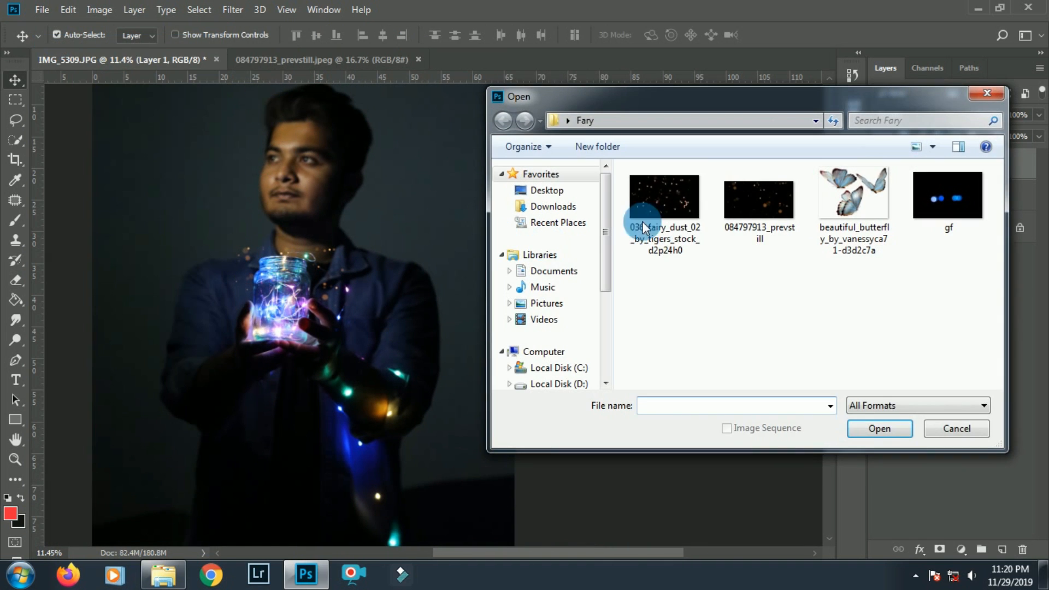
pyautogui.click(677, 197)
pyautogui.doubleClick(677, 197)
# Bring the fairy dust image into the IMG_5309 portrait as a new layer and set its blend mode to Screen
pyautogui.moveTo(382, 223)
pyautogui.mouseDown()
pyautogui.moveTo(145, 47)
pyautogui.moveTo(224, 133)
pyautogui.moveTo(393, 222)
pyautogui.mouseUp()
pyautogui.click(918, 114)
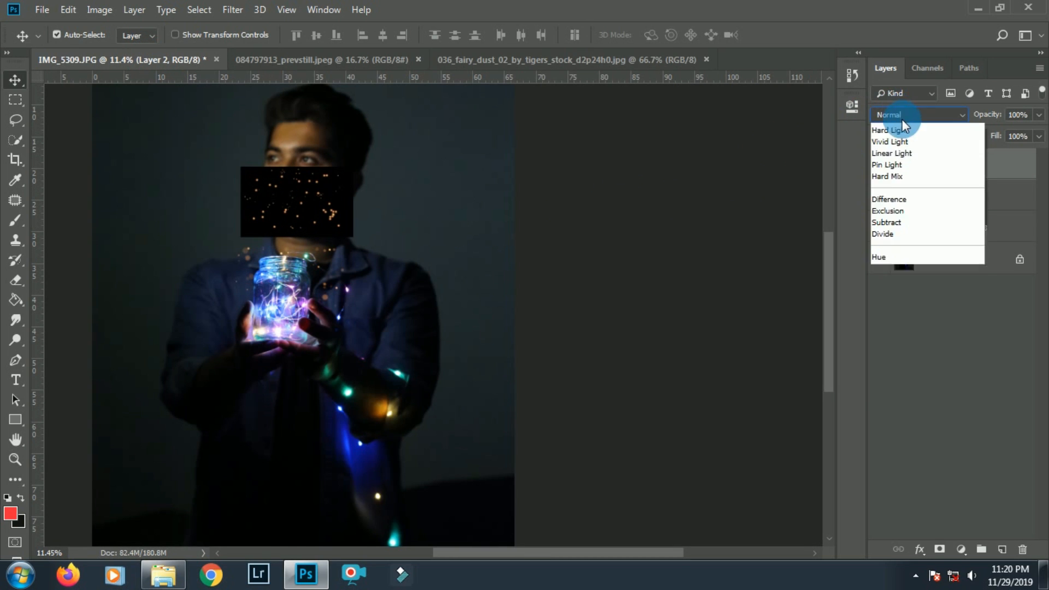
pyautogui.click(881, 243)
# Scale down the fairy dust layer and position it over the jar's left side
pyautogui.hotkey('ctrl', 't')
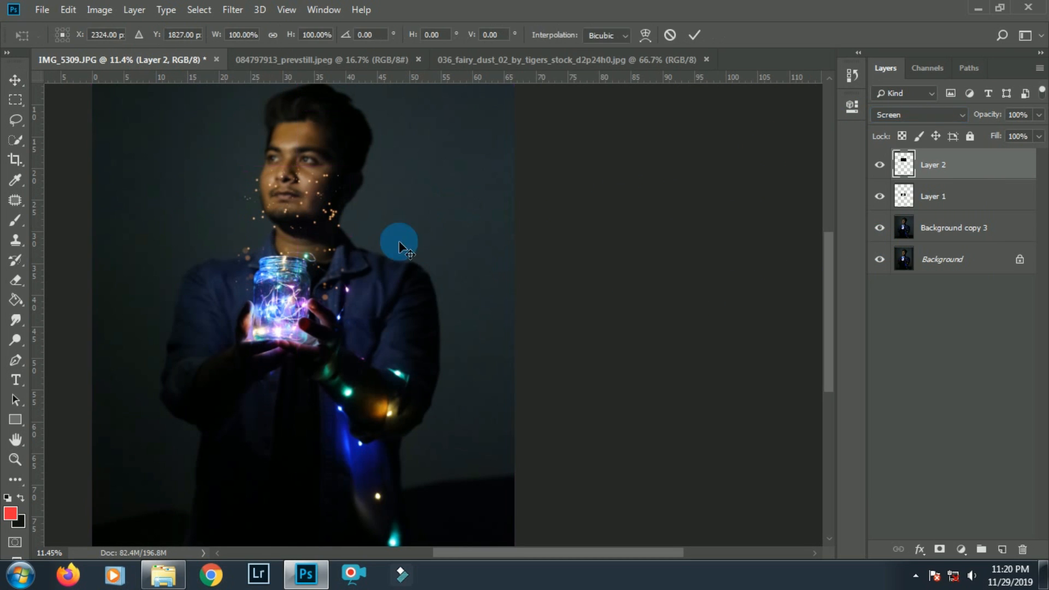
pyautogui.moveTo(353, 238); pyautogui.dragTo(496, 219)
pyautogui.press('Return')
pyautogui.scroll(5, 268, 309)
# Duplicate the fairy dust layer, rotate the copy about 121.5 degrees and place it along the jar's right side
pyautogui.hotkey('ctrl', 't')
pyautogui.moveTo(672, 253); pyautogui.dragTo(473, 296)
pyautogui.moveTo(528, 217); pyautogui.dragTo(544, 191)
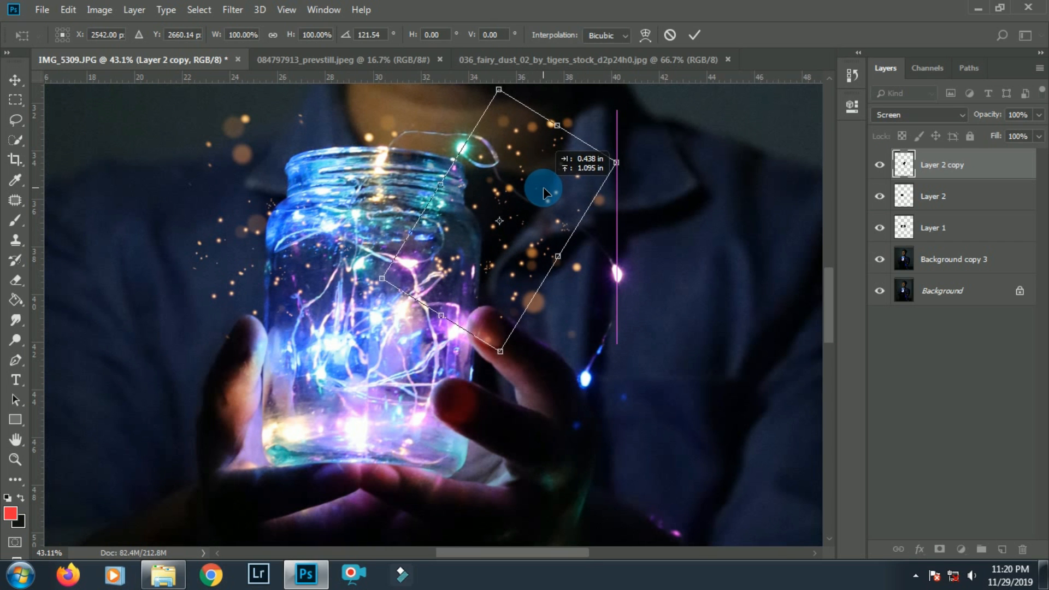
pyautogui.press('Return')
# Erase the fairy dust specks overlapping the jar on Layer 2 and check Layer 2 copy for overlapping specks
pyautogui.scroll(2, 470, 210)
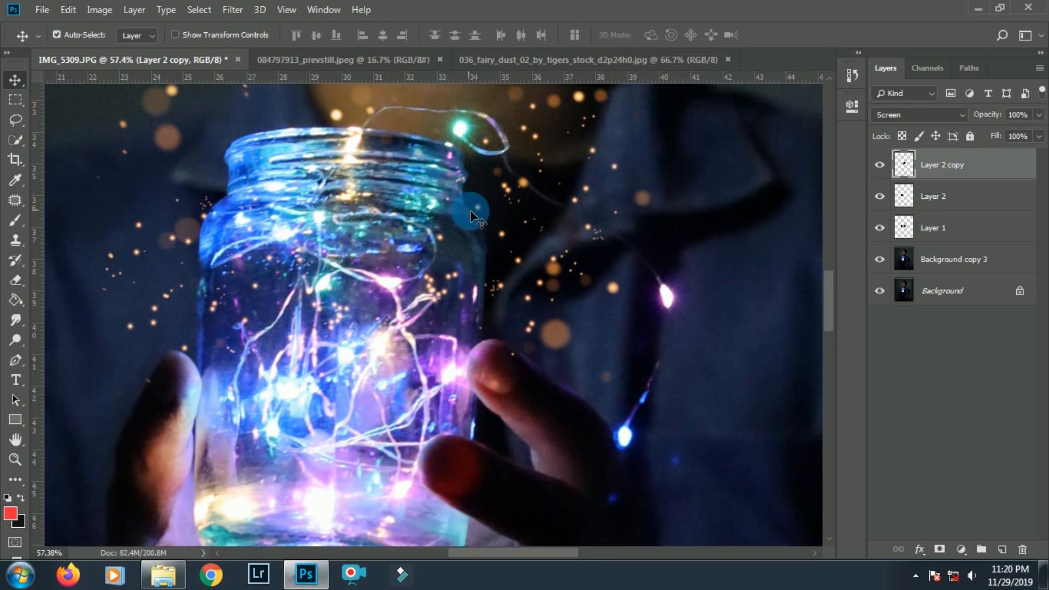
pyautogui.click(973, 195)
pyautogui.click(17, 280)
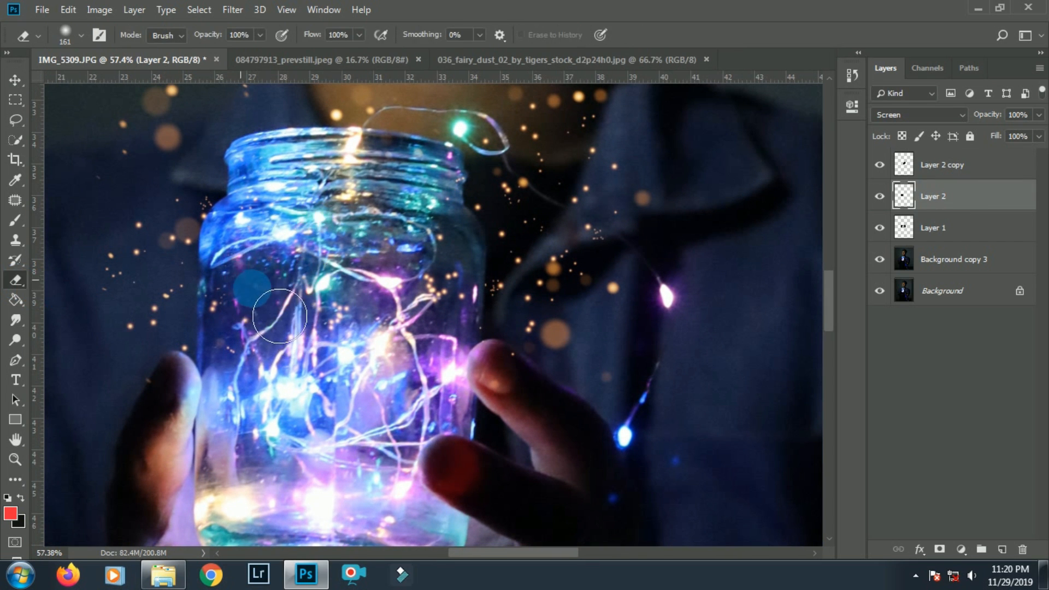
pyautogui.moveTo(389, 295)
pyautogui.mouseDown()
pyautogui.moveTo(418, 323)
pyautogui.moveTo(464, 321)
pyautogui.moveTo(443, 260)
pyautogui.moveTo(392, 340)
pyautogui.moveTo(444, 388)
pyautogui.mouseUp()
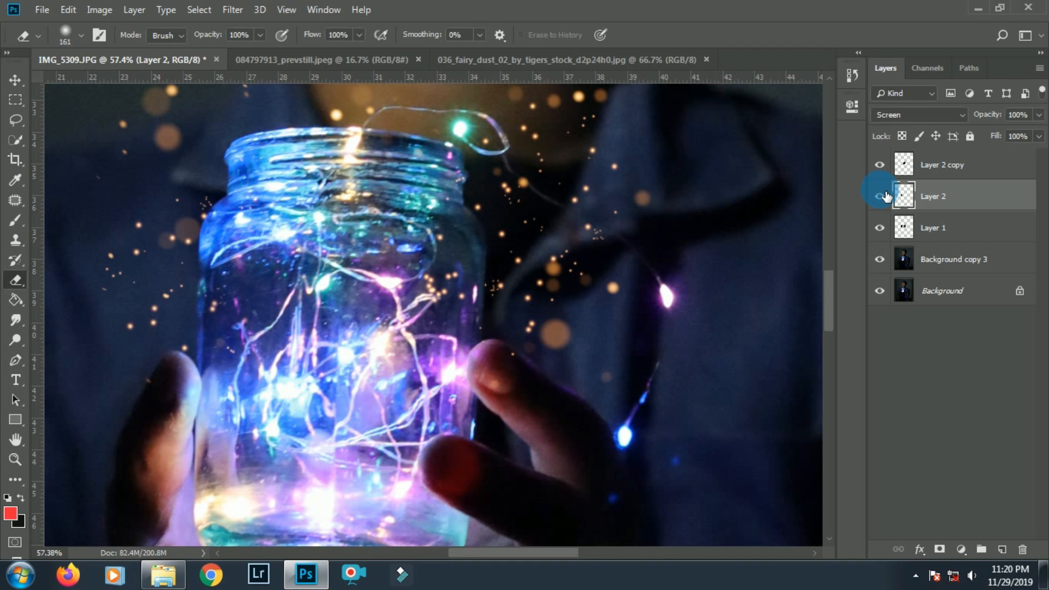
pyautogui.click(880, 166)
pyautogui.click(941, 164)
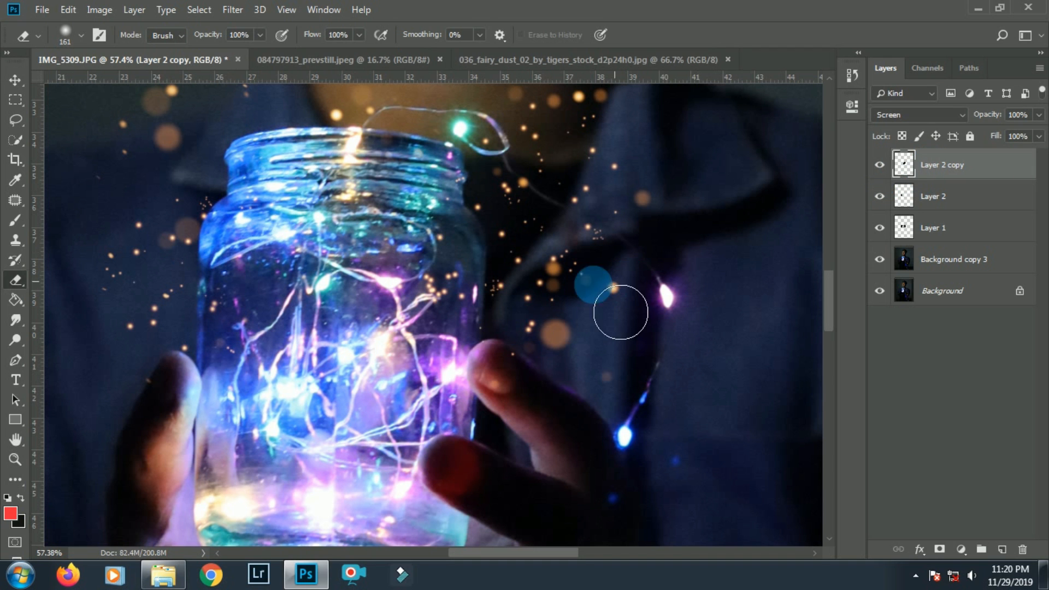
pyautogui.scroll(-8, 455, 261)
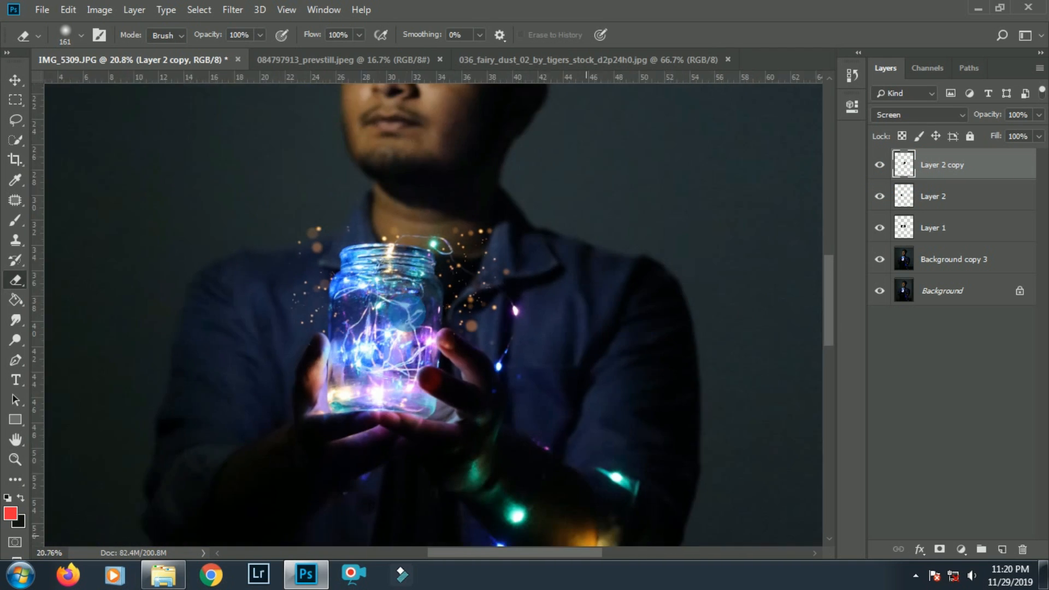
pyautogui.click(407, 237)
pyautogui.scroll(3, 408, 238)
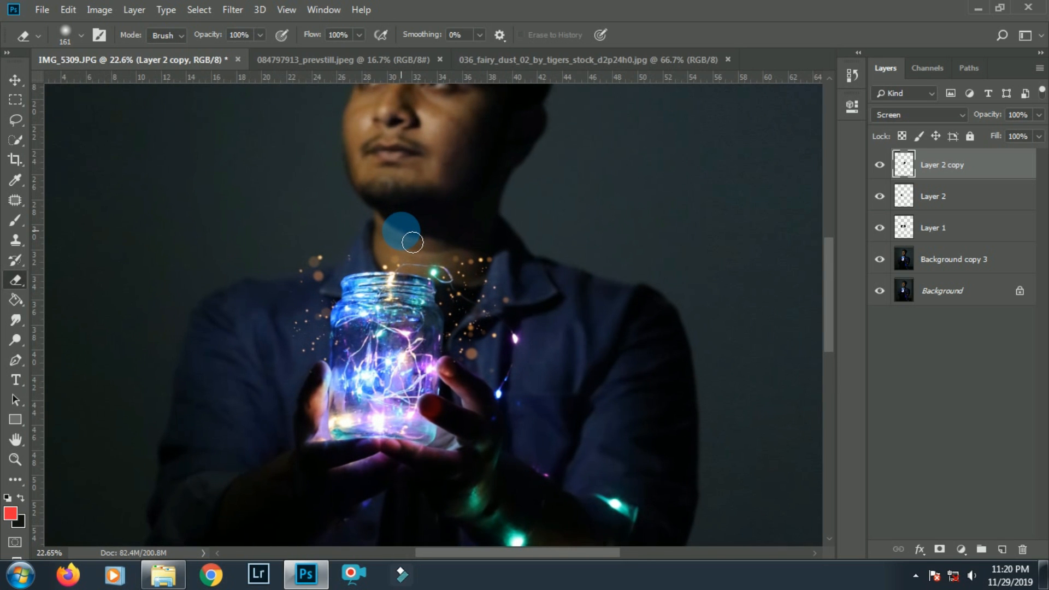
# Duplicate the Layer 2 copy fairy dust and move the new copy above the jar's rim
pyautogui.press('v')
pyautogui.scroll(-3, 404, 235)
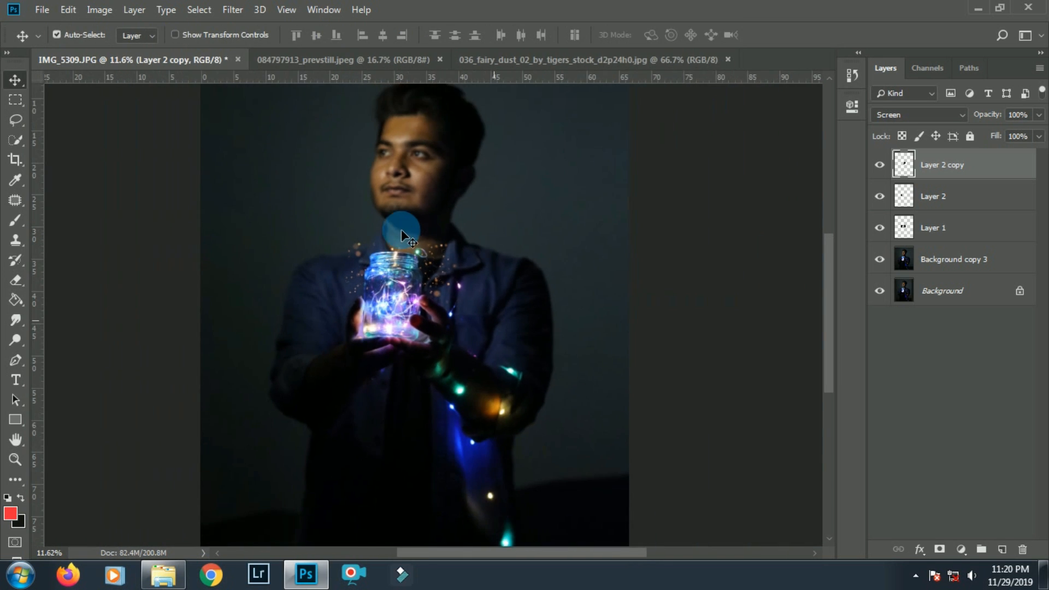
pyautogui.scroll(2, 429, 261)
pyautogui.moveTo(429, 261); pyautogui.dragTo(558, 290)
pyautogui.hotkey('ctrl', 't')
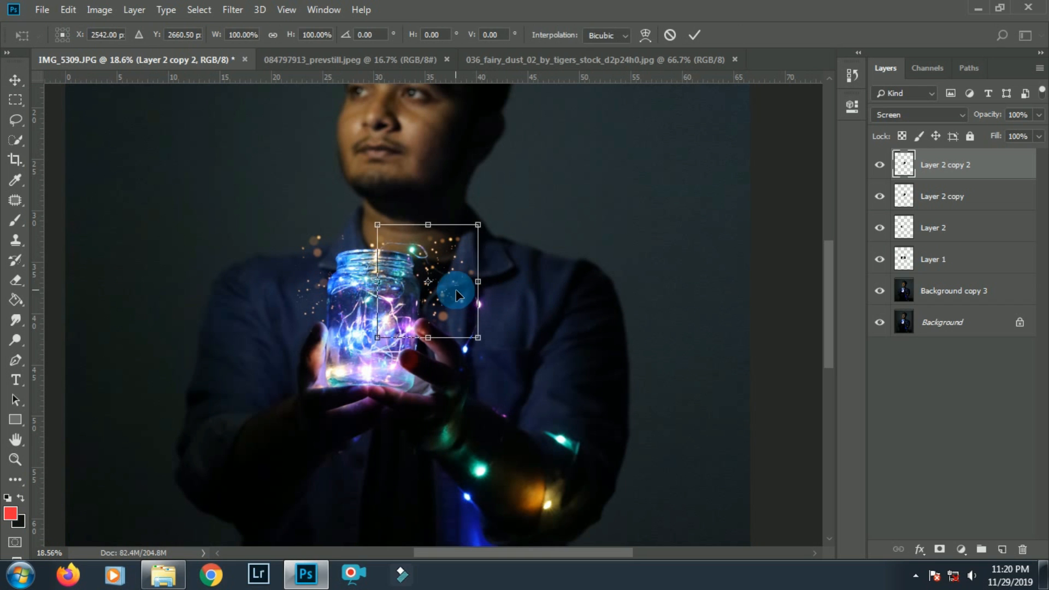
pyautogui.moveTo(455, 289); pyautogui.dragTo(392, 244)
pyautogui.scroll(3, 462, 225)
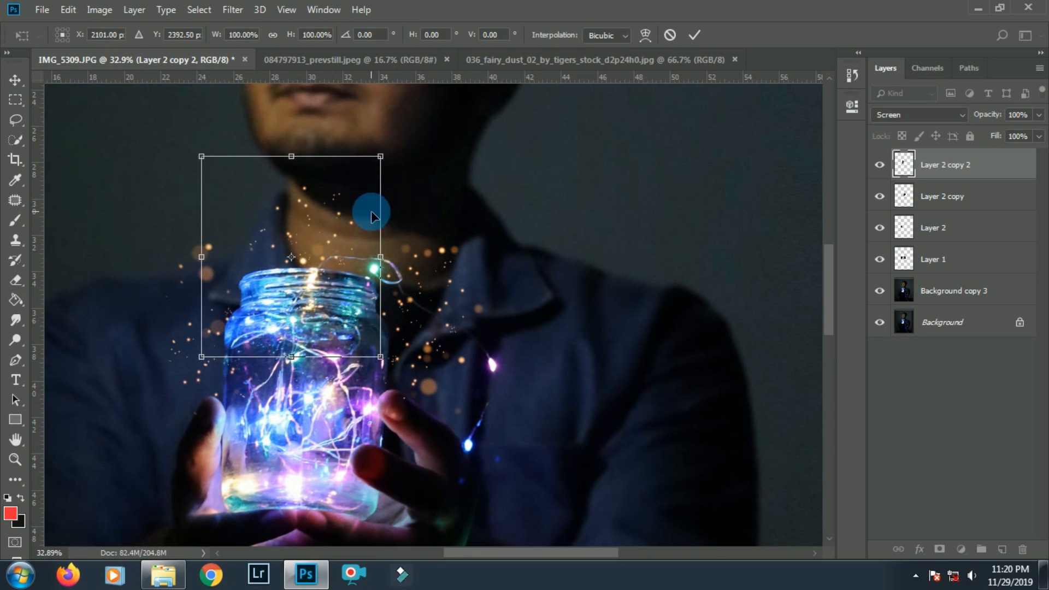
pyautogui.moveTo(335, 213); pyautogui.dragTo(330, 181)
# Rotate the new fairy dust copy counterclockwise and settle it just over the jar's opening
pyautogui.moveTo(413, 230); pyautogui.dragTo(423, 128)
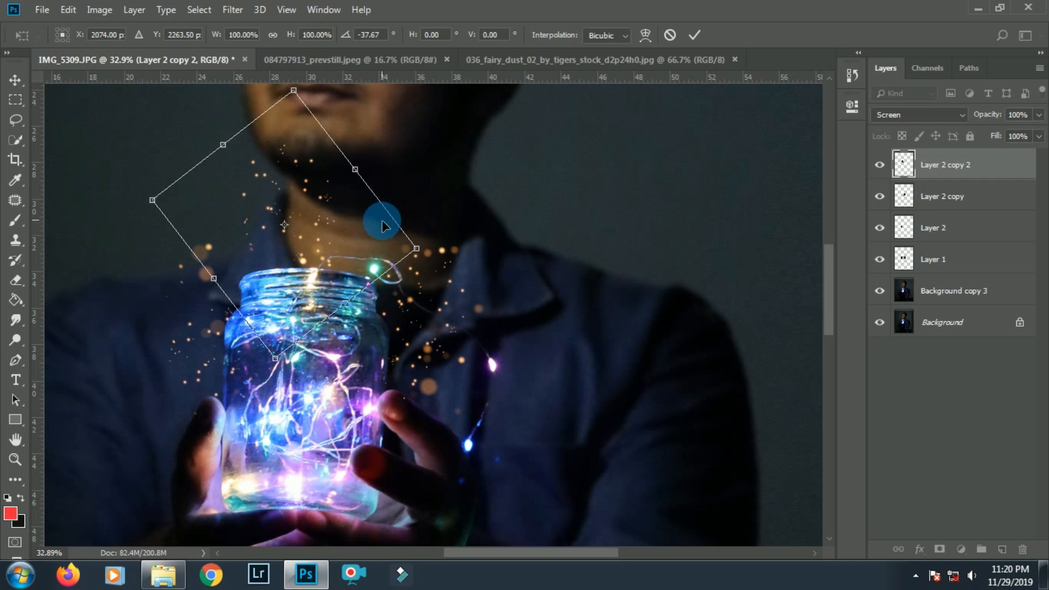
pyautogui.moveTo(382, 224); pyautogui.dragTo(402, 242)
pyautogui.moveTo(456, 211); pyautogui.dragTo(370, 112)
pyautogui.moveTo(370, 224); pyautogui.dragTo(363, 274)
pyautogui.press('Return')
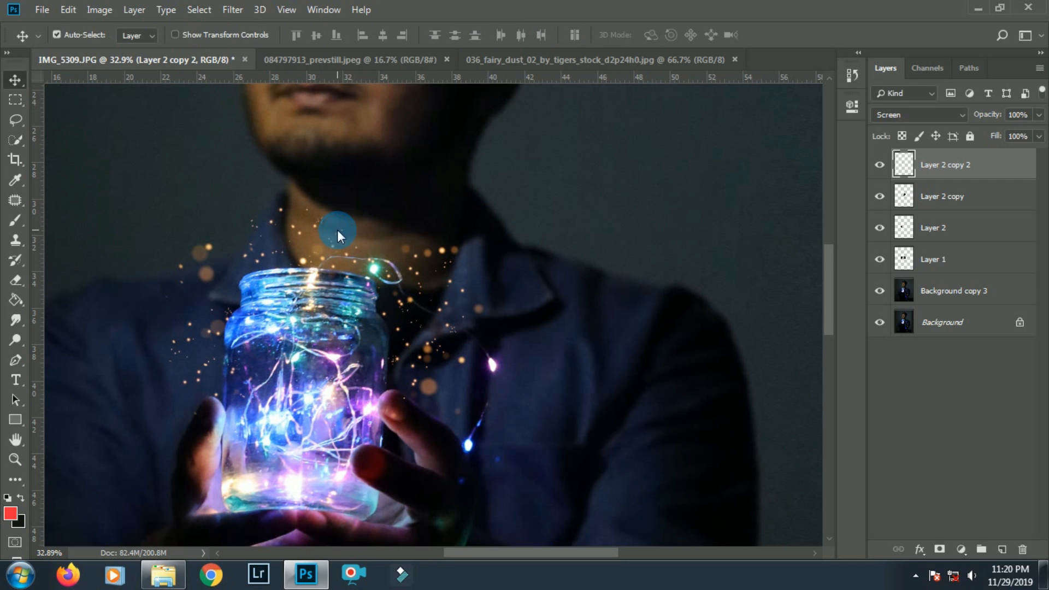
# Erase the dust specks overlapping the jar on Layer 2 copy 2 and compare with that layer hidden
pyautogui.scroll(3, 309, 223)
pyautogui.click(16, 280)
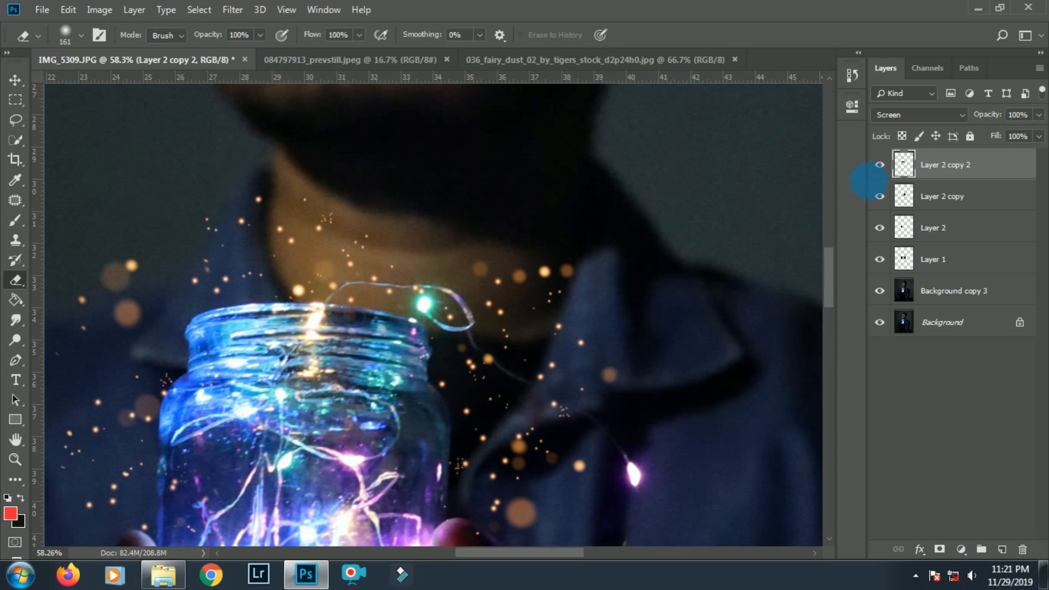
pyautogui.click(881, 165)
pyautogui.click(880, 165)
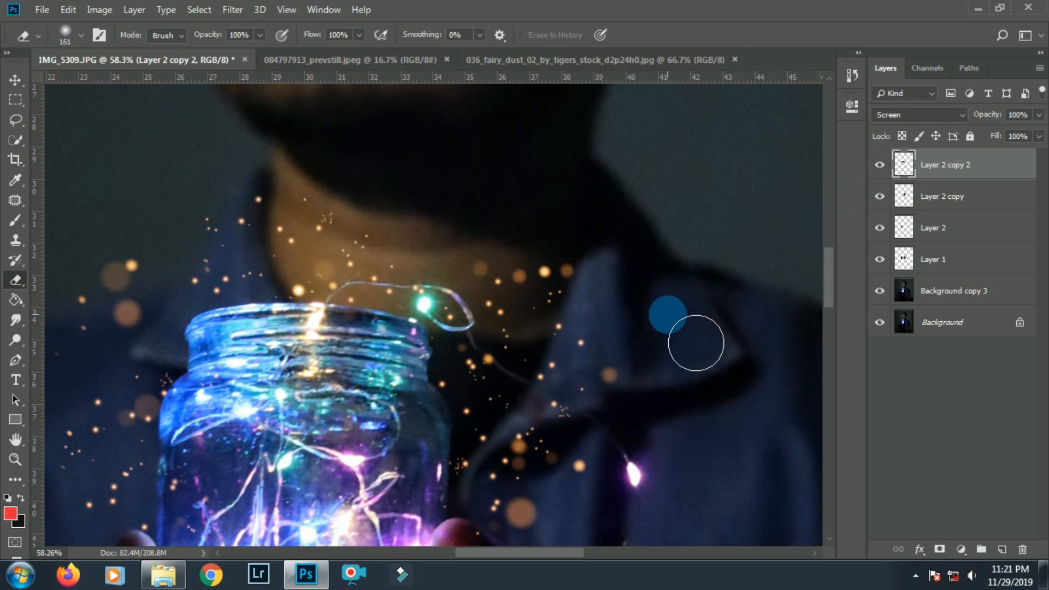
# Review the light effects around the jar and hide Layer 2 copy
pyautogui.scroll(-6, 683, 328)
pyautogui.press('v')
pyautogui.scroll(2, 507, 276)
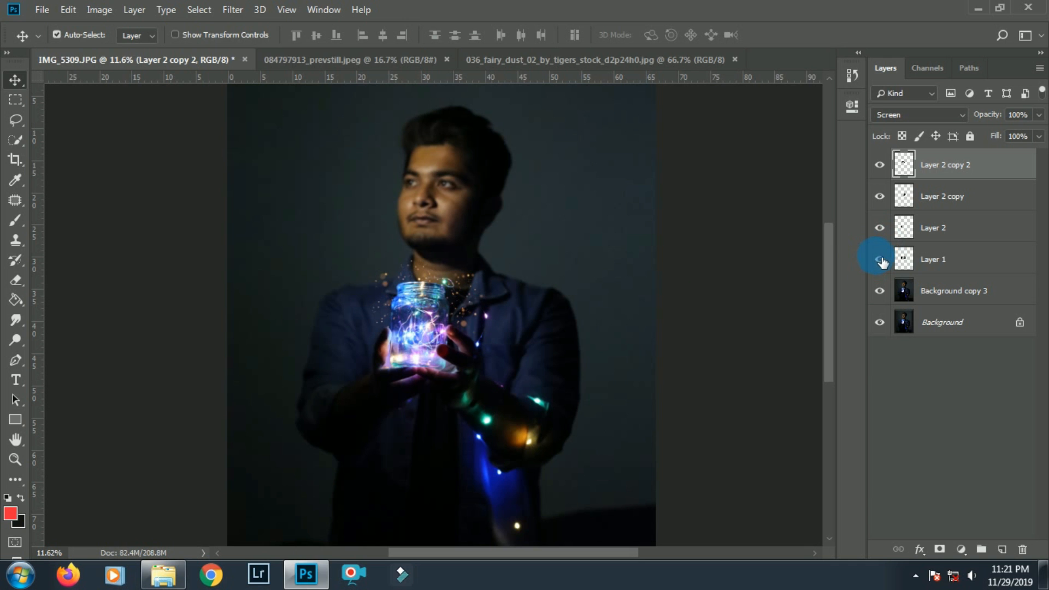
pyautogui.scroll(2, 697, 247)
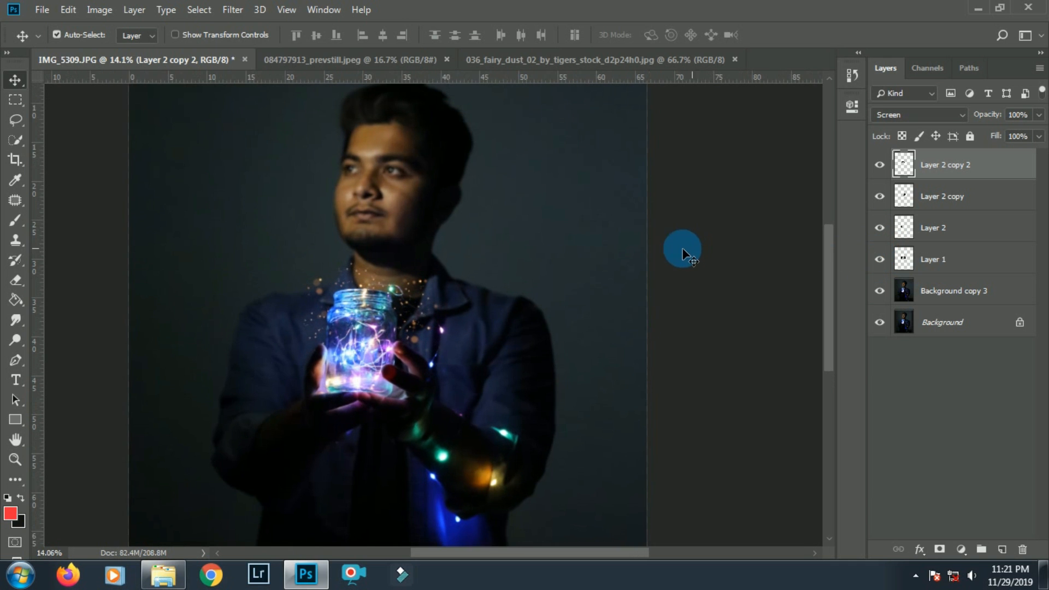
pyautogui.scroll(8, 373, 315)
pyautogui.scroll(3, 493, 317)
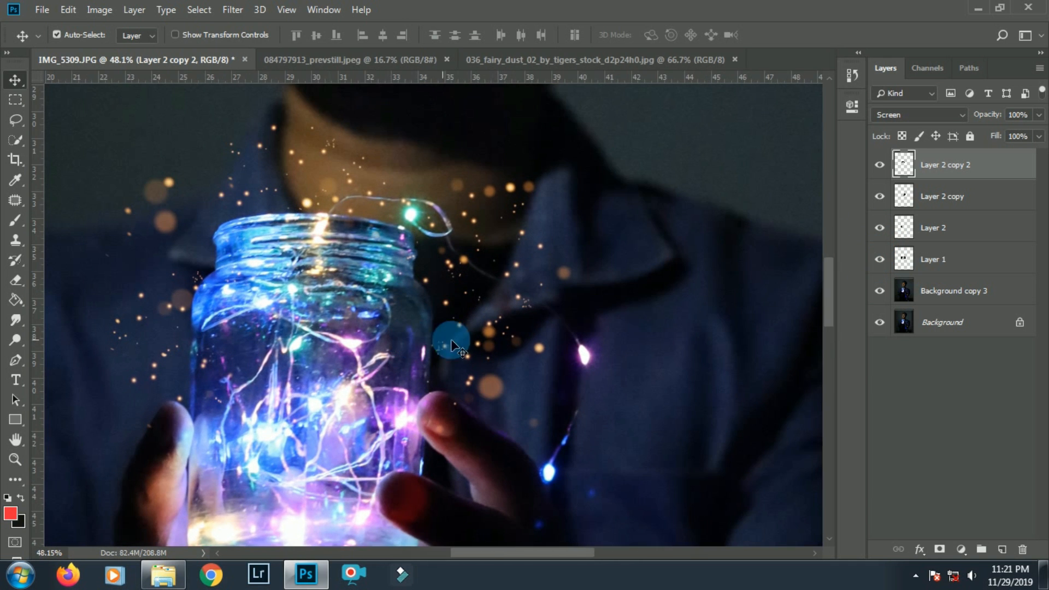
pyautogui.click(881, 259)
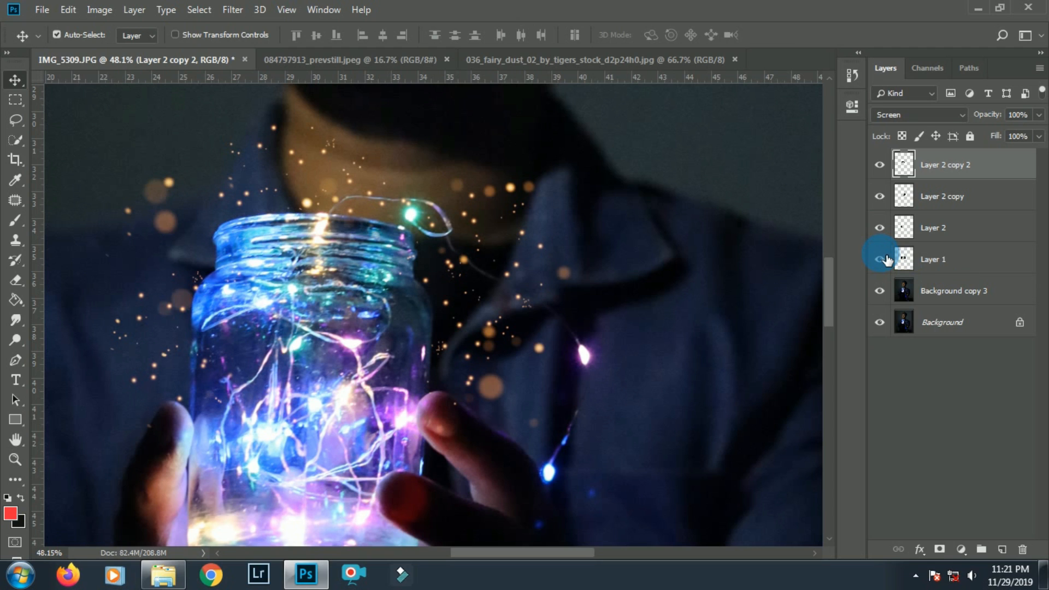
pyautogui.click(879, 197)
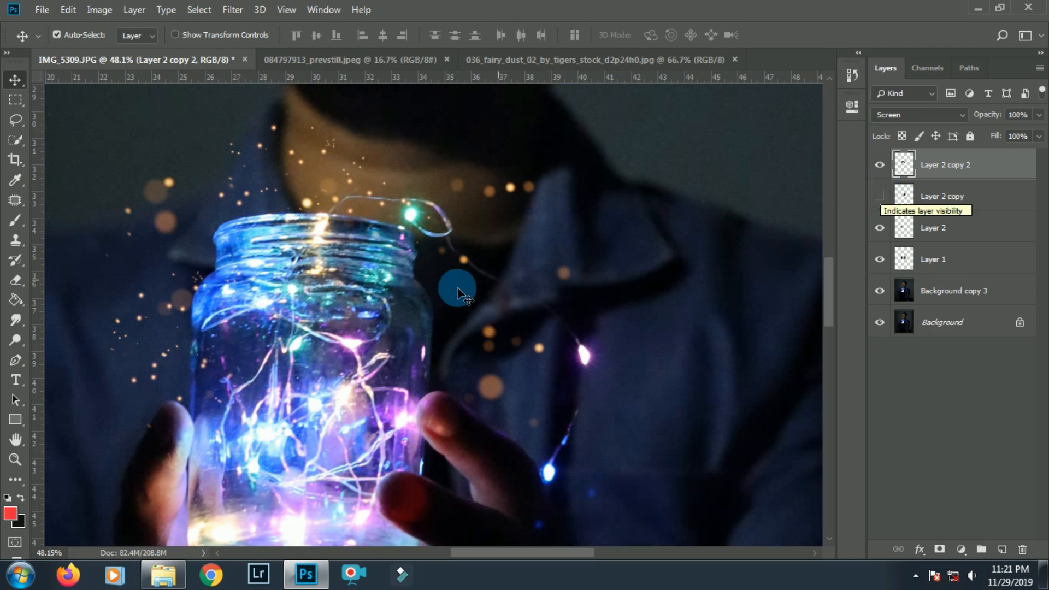
# Move Layer 2 copy 2 to the jar's right side and place a duplicate of it above the jar's rim
pyautogui.scroll(-5, 457, 289)
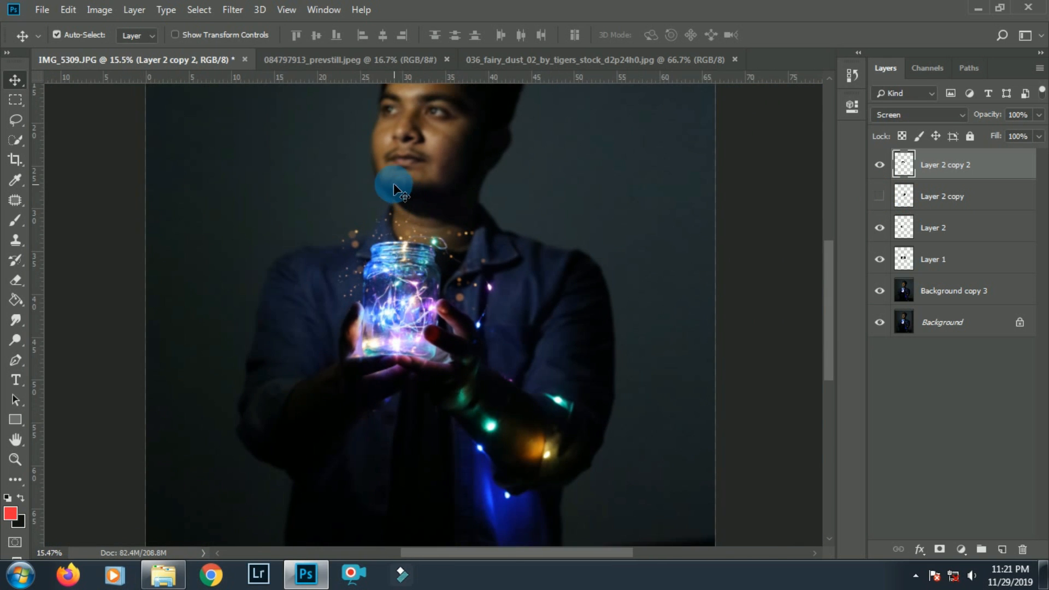
pyautogui.scroll(4, 384, 176)
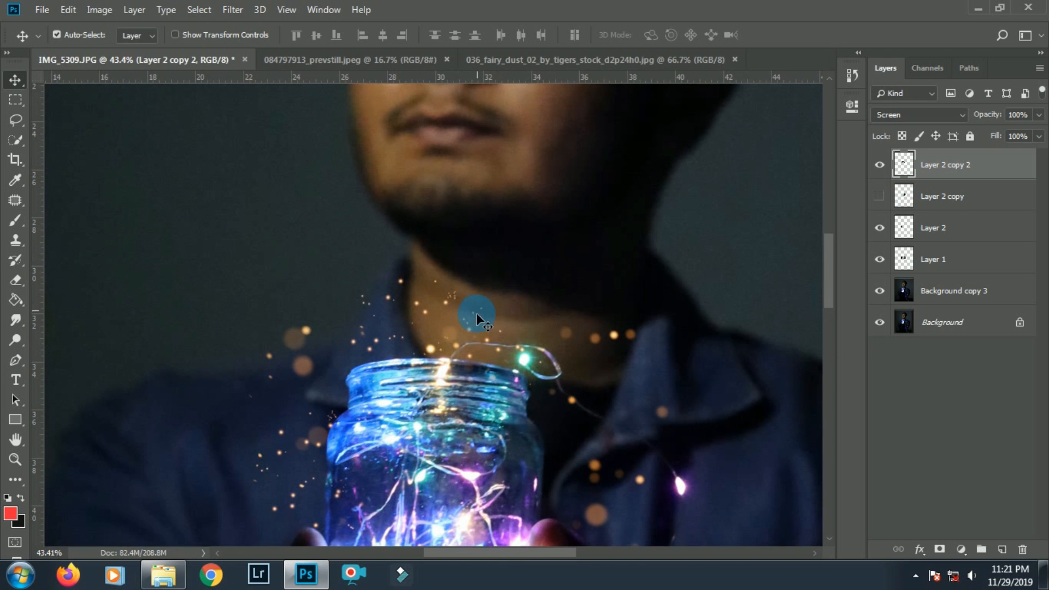
pyautogui.moveTo(477, 313); pyautogui.dragTo(599, 421)
pyautogui.moveTo(639, 368); pyautogui.dragTo(609, 269)
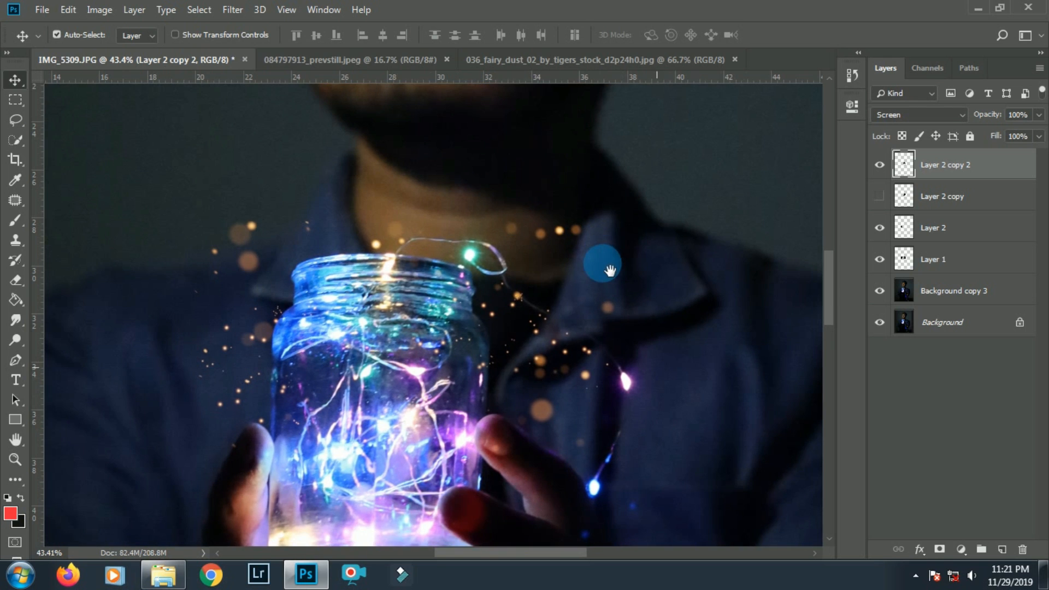
pyautogui.moveTo(528, 330); pyautogui.dragTo(415, 257)
# Compare the dust above the jar's rim with Layer 2 copy 3 hidden and shown, and inspect the whole portrait
pyautogui.click(882, 174)
pyautogui.click(914, 197)
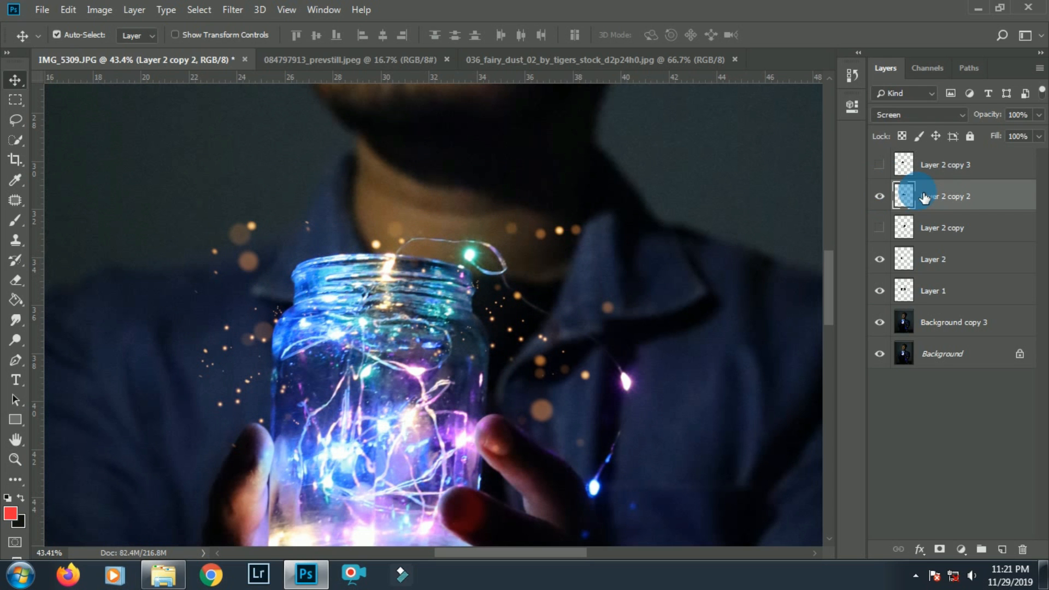
pyautogui.press('e')
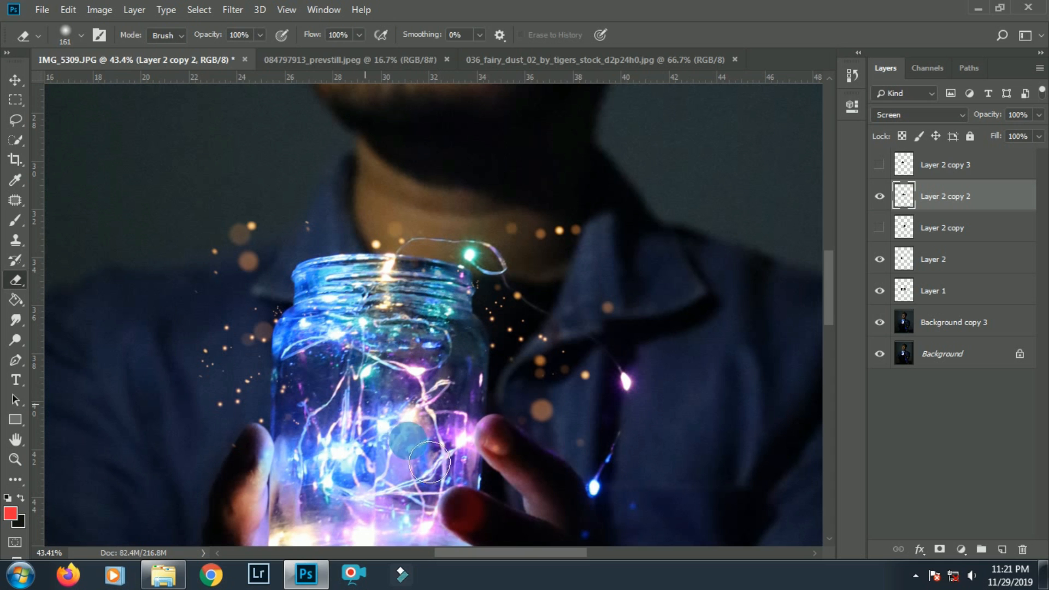
pyautogui.click(880, 165)
pyautogui.click(940, 165)
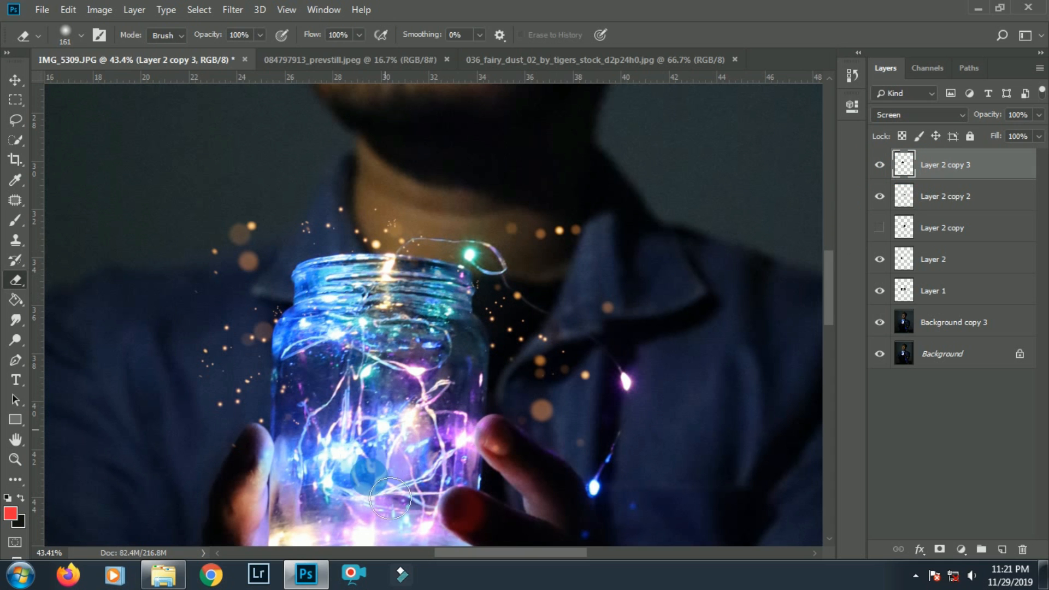
pyautogui.press('v')
pyautogui.scroll(-3, 454, 319)
pyautogui.scroll(-2, 434, 287)
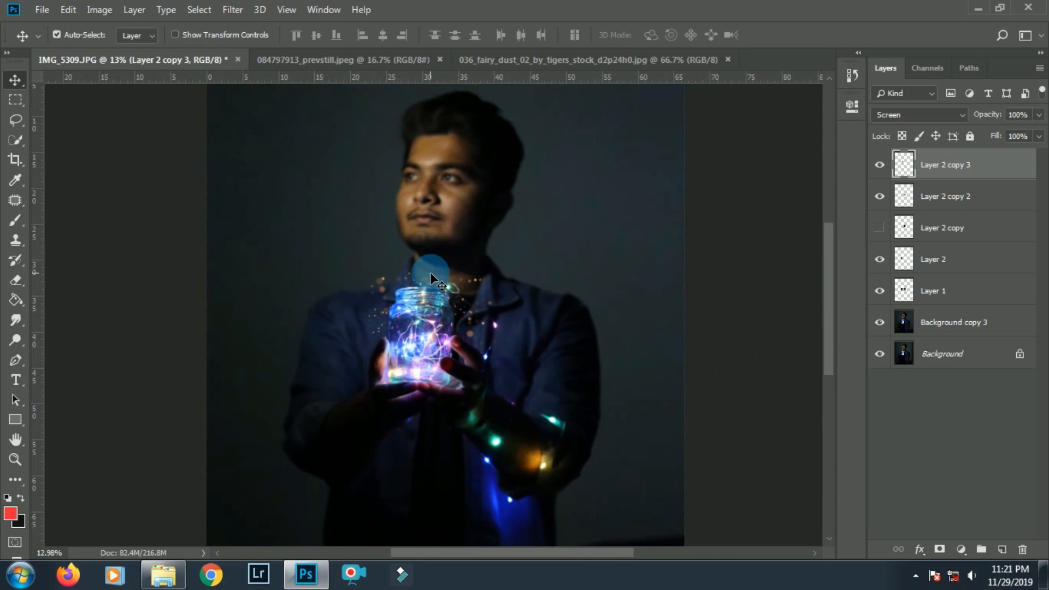
pyautogui.scroll(3, 428, 264)
pyautogui.scroll(4, 554, 302)
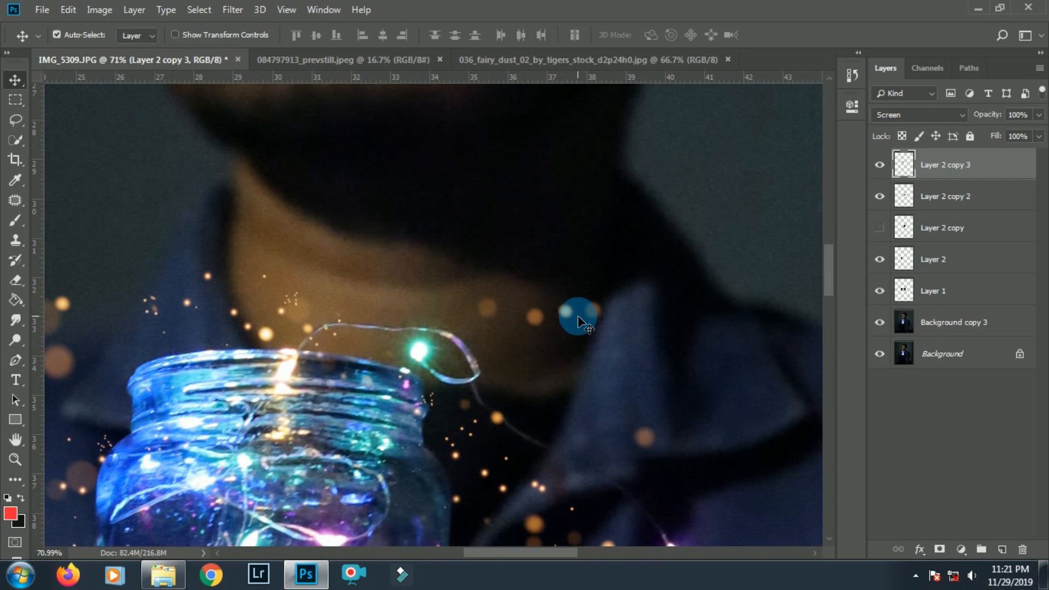
# Erase the row of bokeh lights across the neck on Layer 1 with a soft eraser reduced to about 100 px
pyautogui.click(564, 309)
pyautogui.press('e')
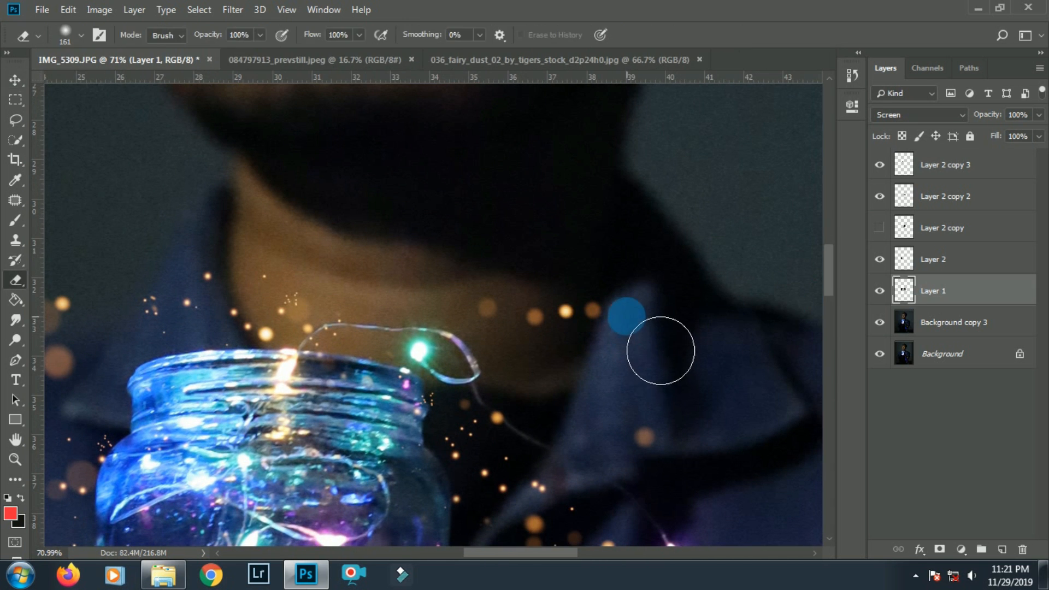
pyautogui.moveTo(601, 342)
pyautogui.mouseDown()
pyautogui.moveTo(665, 346)
pyautogui.moveTo(557, 382)
pyautogui.moveTo(628, 358)
pyautogui.moveTo(618, 325)
pyautogui.moveTo(630, 369)
pyautogui.mouseUp()
pyautogui.press('[')
pyautogui.press('[')
pyautogui.press('[')
pyautogui.press('[')
pyautogui.scroll(-5, 526, 329)
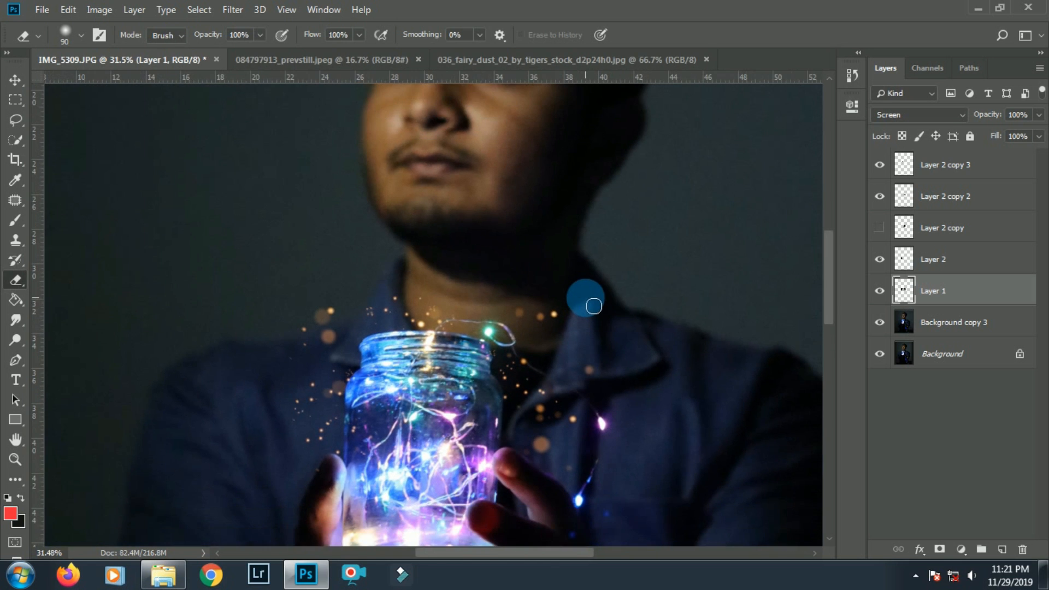
pyautogui.scroll(3, 588, 297)
pyautogui.press(']')
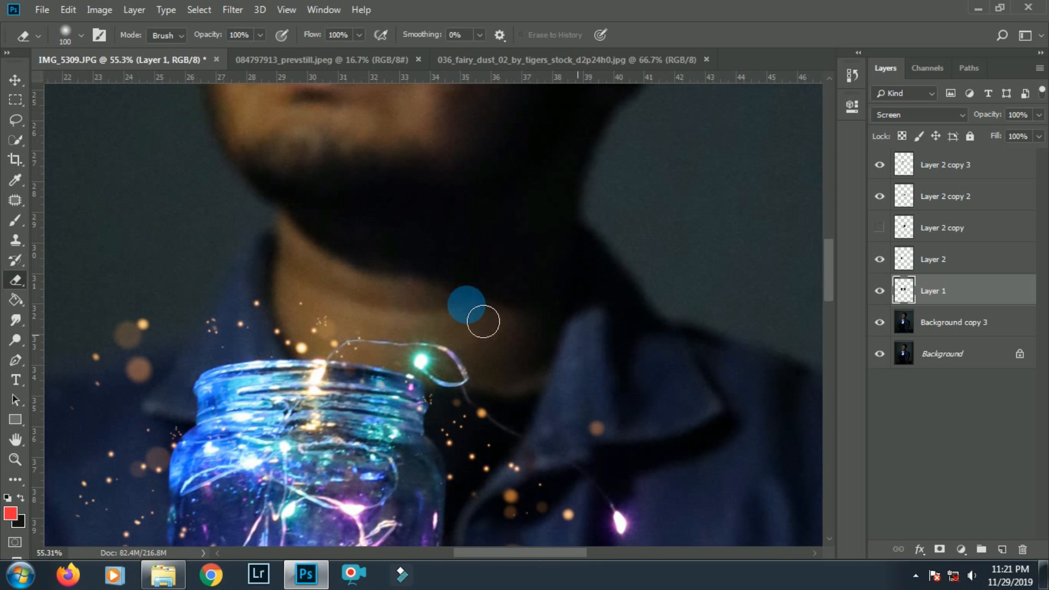
pyautogui.scroll(-8, 610, 348)
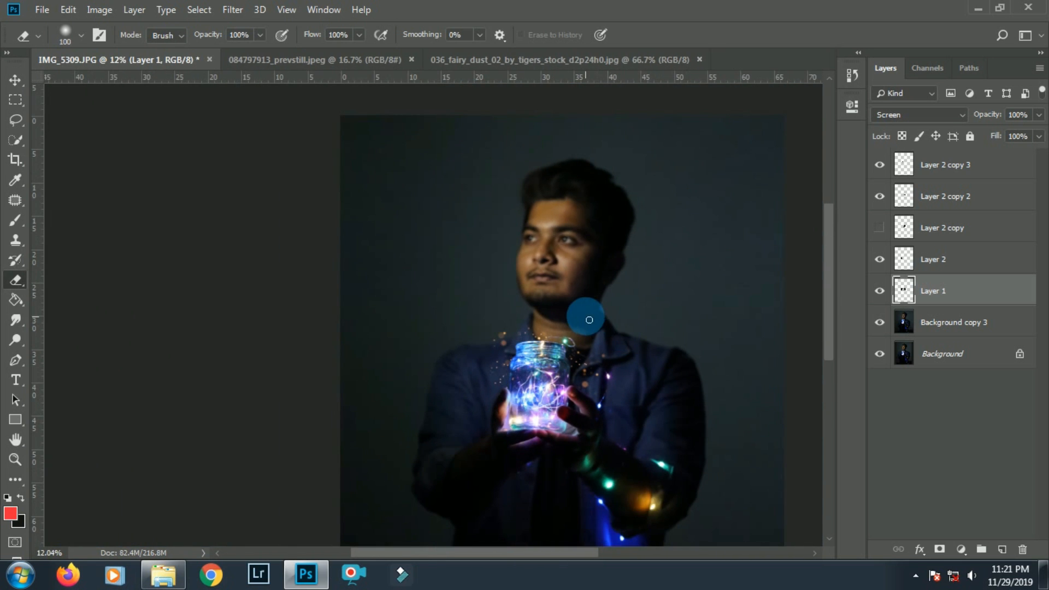
pyautogui.scroll(-3, 574, 313)
pyautogui.press('v')
pyautogui.scroll(2, 489, 281)
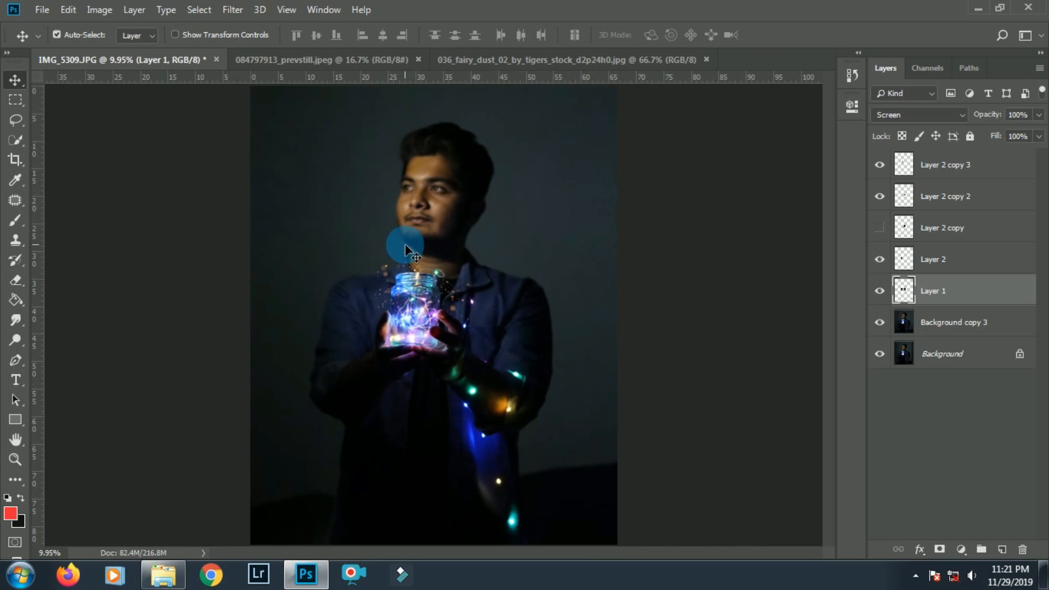
# Open the beautiful_butterfly_by_vanessyca71-d3d2c7a image from the Fary folder
pyautogui.click(43, 11)
pyautogui.click(57, 42)
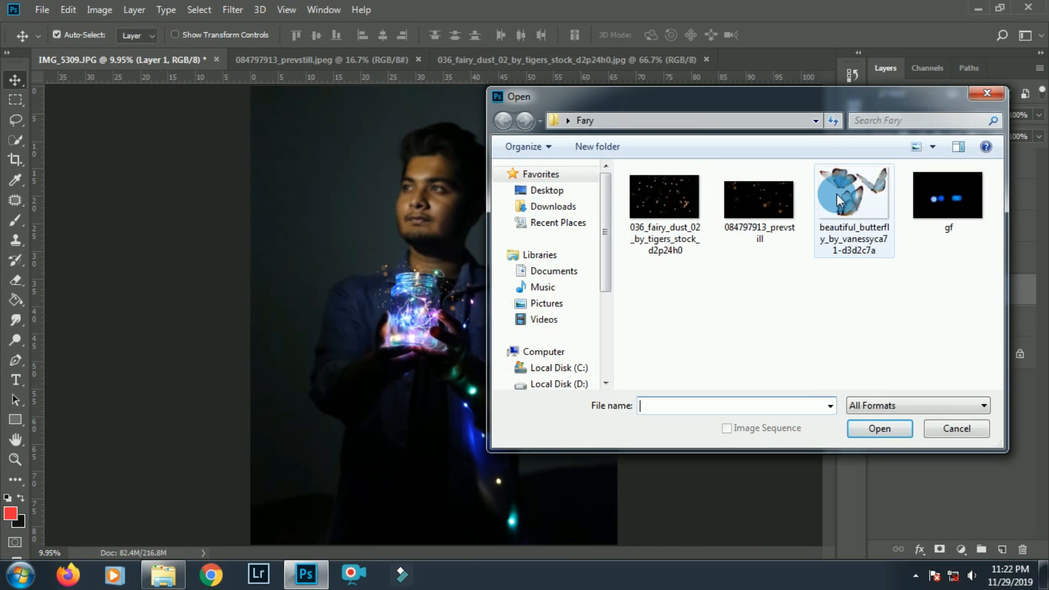
pyautogui.doubleClick(838, 193)
# Bring the three butterflies into the portrait and scale and place them beside the man's chin, above the jar
pyautogui.moveTo(370, 228); pyautogui.dragTo(443, 293)
pyautogui.hotkey('ctrl', 't')
pyautogui.press('Return')
pyautogui.scroll(2, 319, 185)
pyautogui.scroll(1, 434, 257)
pyautogui.scroll(1, 446, 273)
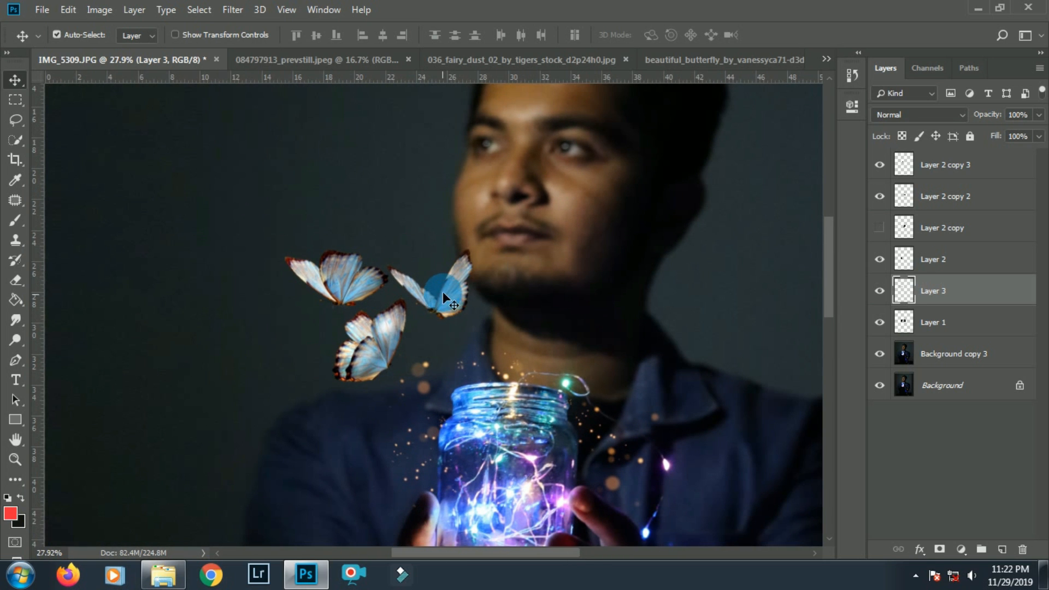
# Add a new layer above the butterflies and dab a soft 250 px turquoise glow, sampled from the jar's string light, onto the butterfly nearest the chin
pyautogui.click(1010, 549)
pyautogui.click(15, 222)
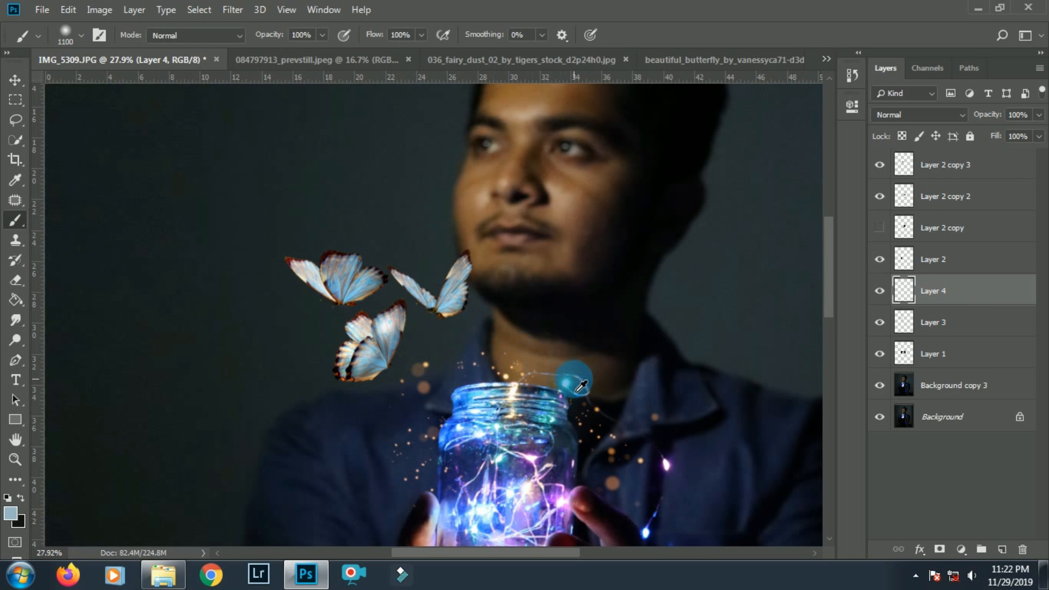
pyautogui.press('[')
pyautogui.press('[')
pyautogui.press('[')
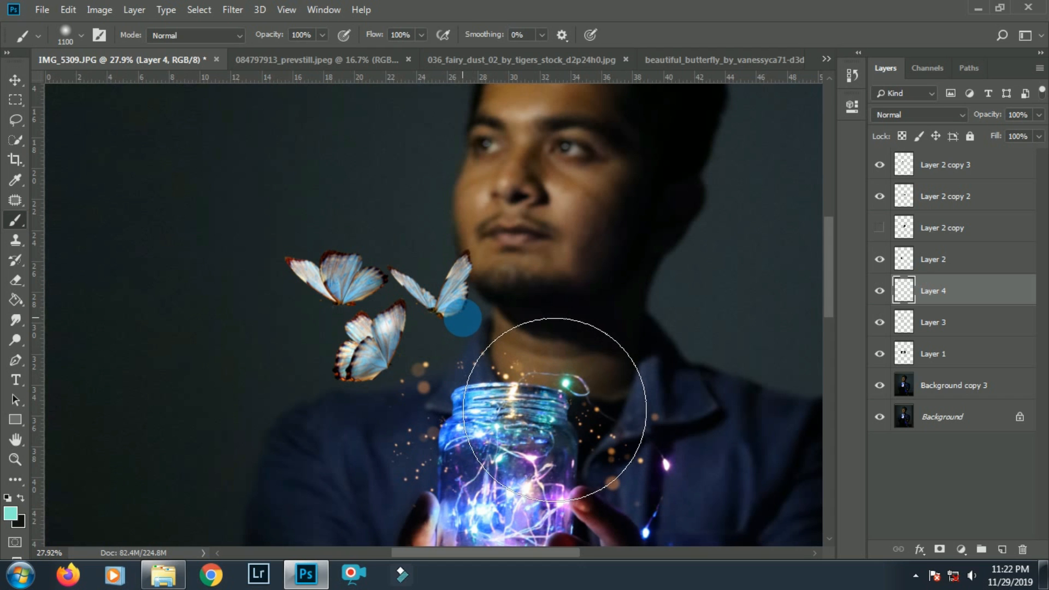
pyautogui.press('[')
pyautogui.press('[')
pyautogui.press('[')
pyautogui.press('[')
pyautogui.press('[')
pyautogui.press('[')
pyautogui.press('[')
pyautogui.press('[')
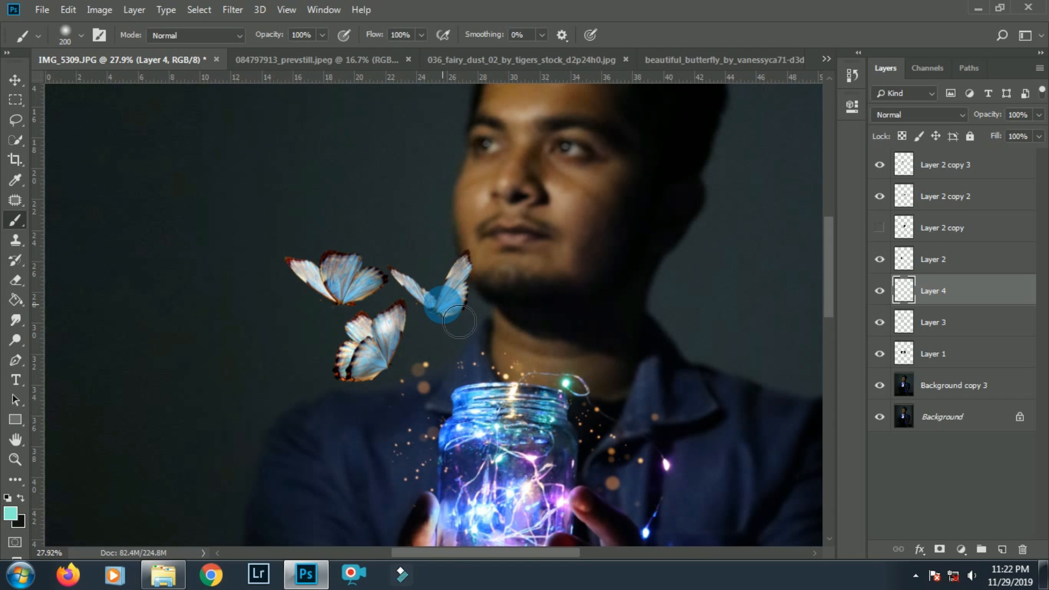
pyautogui.scroll(2, 459, 321)
pyautogui.press(']')
pyautogui.click(440, 311)
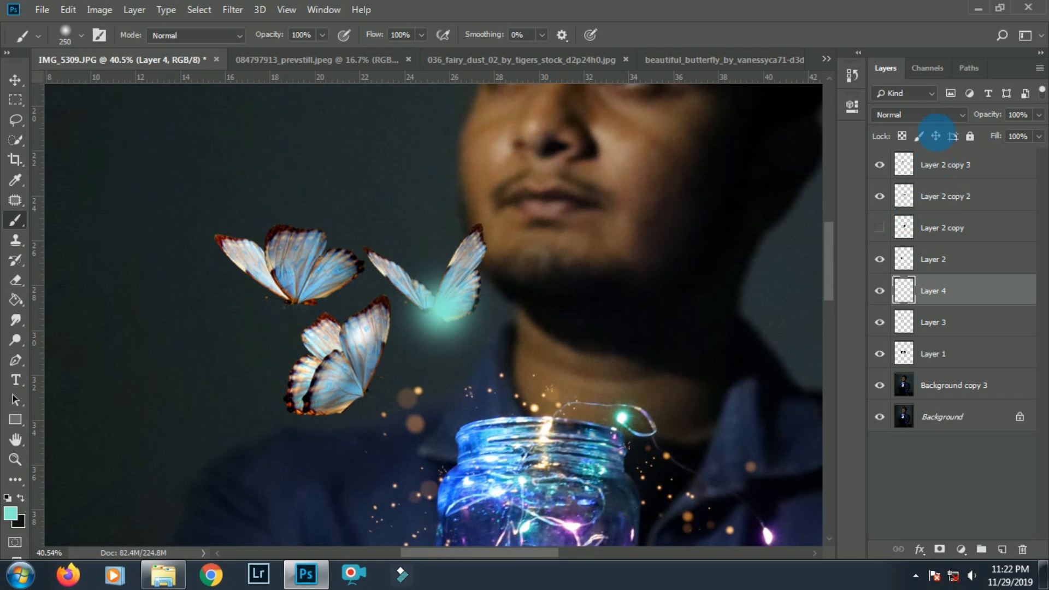
# Set Layer 4 to Screen blending and dab the turquoise glow onto the other two butterflies' bodies
pyautogui.click(918, 114)
pyautogui.click(896, 241)
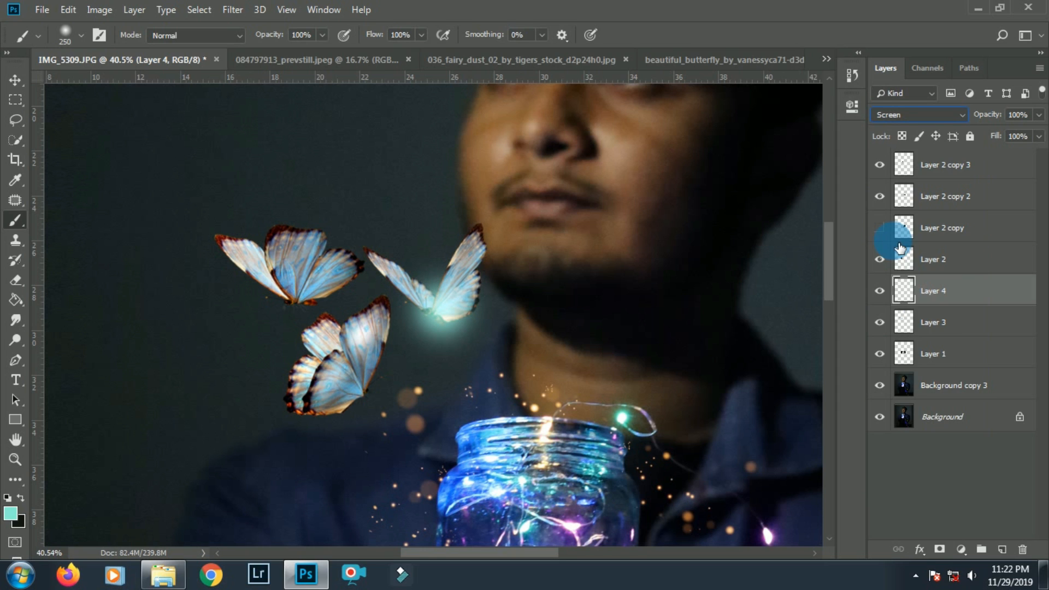
pyautogui.click(351, 380)
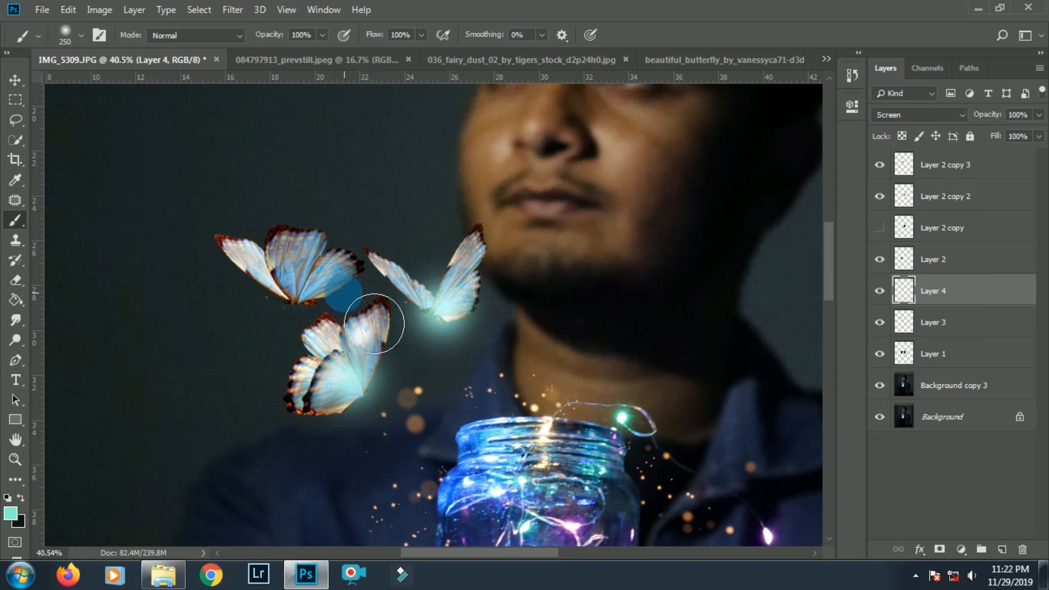
pyautogui.click(314, 317)
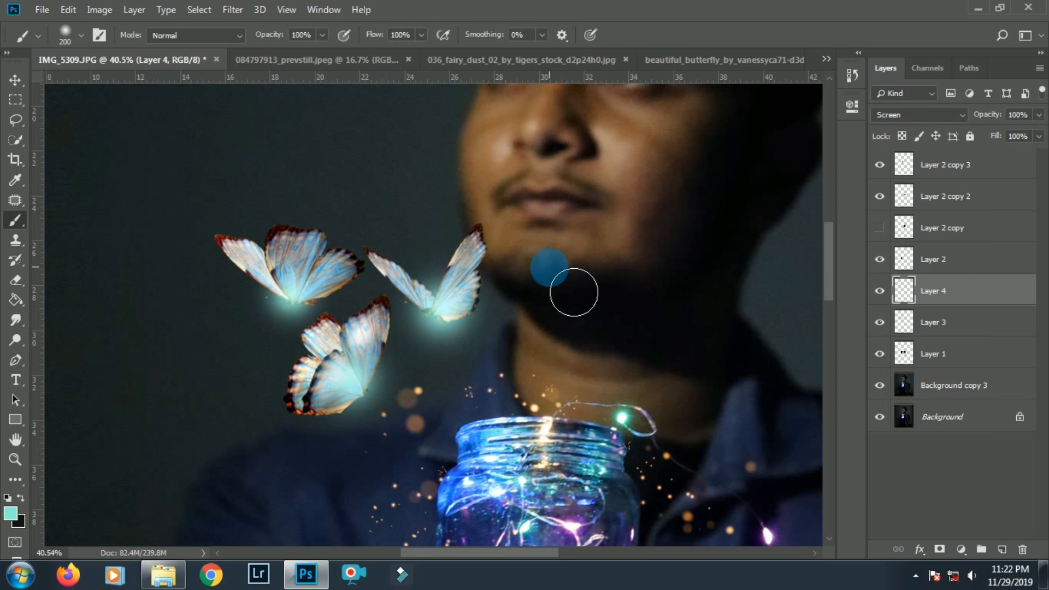
# Clip the Layer 4 glow to the butterflies on Layer 3
pyautogui.scroll(-3, 568, 289)
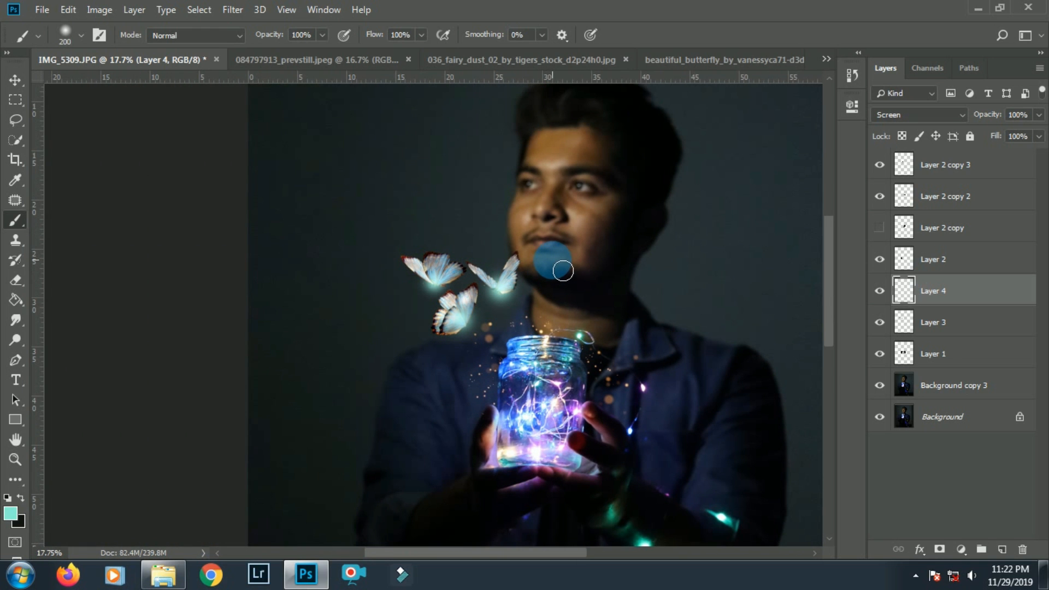
pyautogui.scroll(-2, 563, 271)
pyautogui.scroll(3, 555, 262)
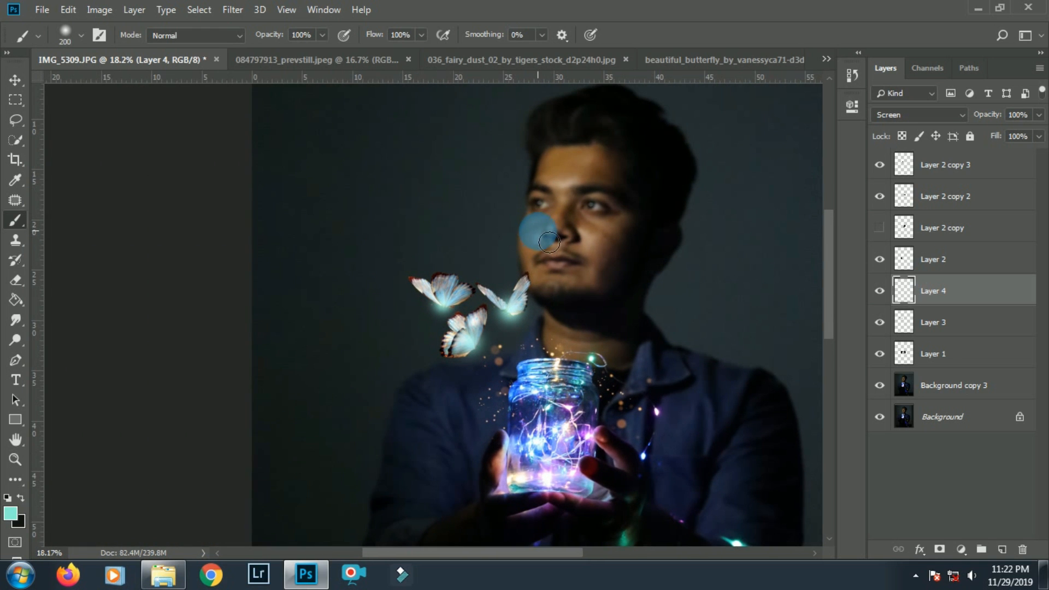
pyautogui.scroll(1, 546, 251)
pyautogui.scroll(1, 549, 254)
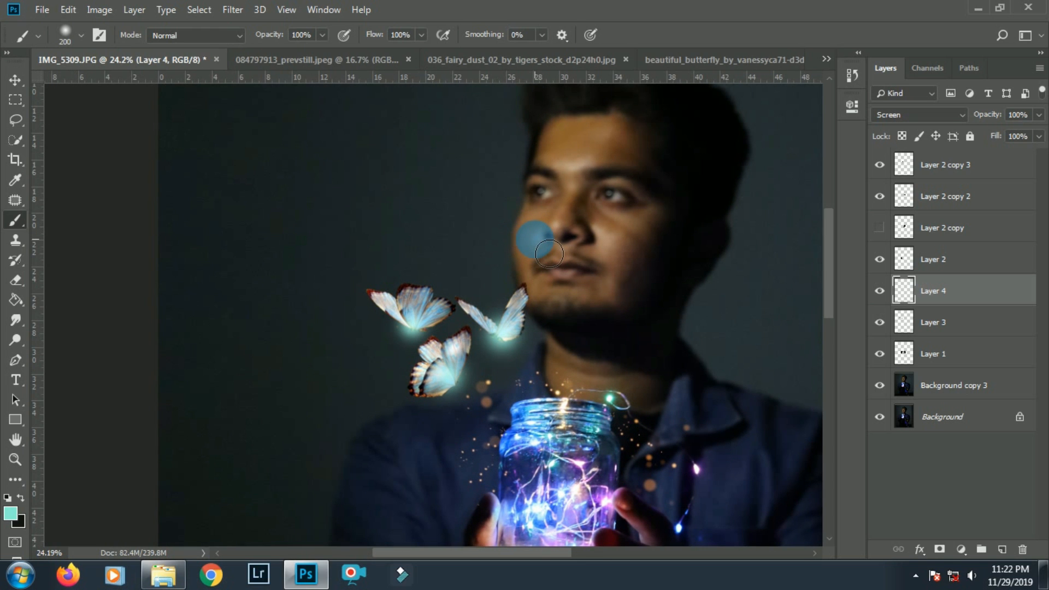
pyautogui.scroll(-3, 549, 255)
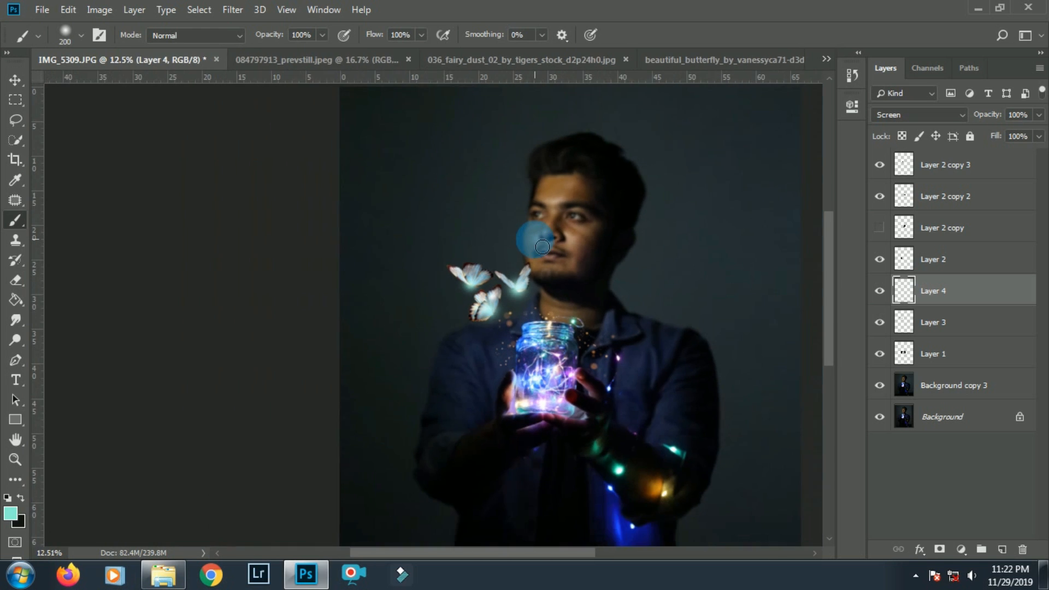
pyautogui.keyDown('alt'); pyautogui.click(936, 306); pyautogui.keyUp('alt')
pyautogui.scroll(12, 498, 310)
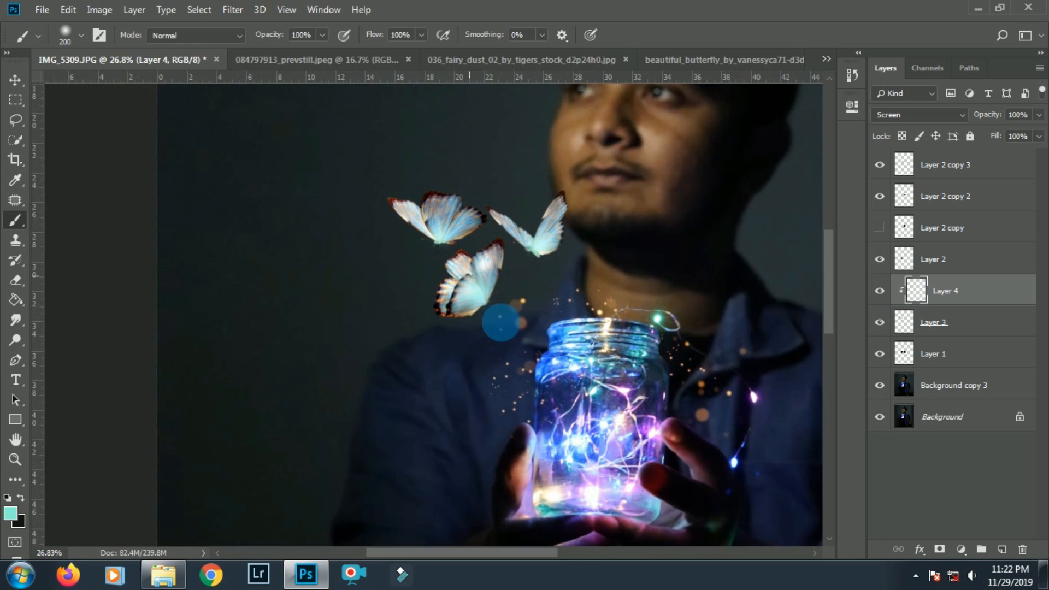
pyautogui.scroll(4, 522, 281)
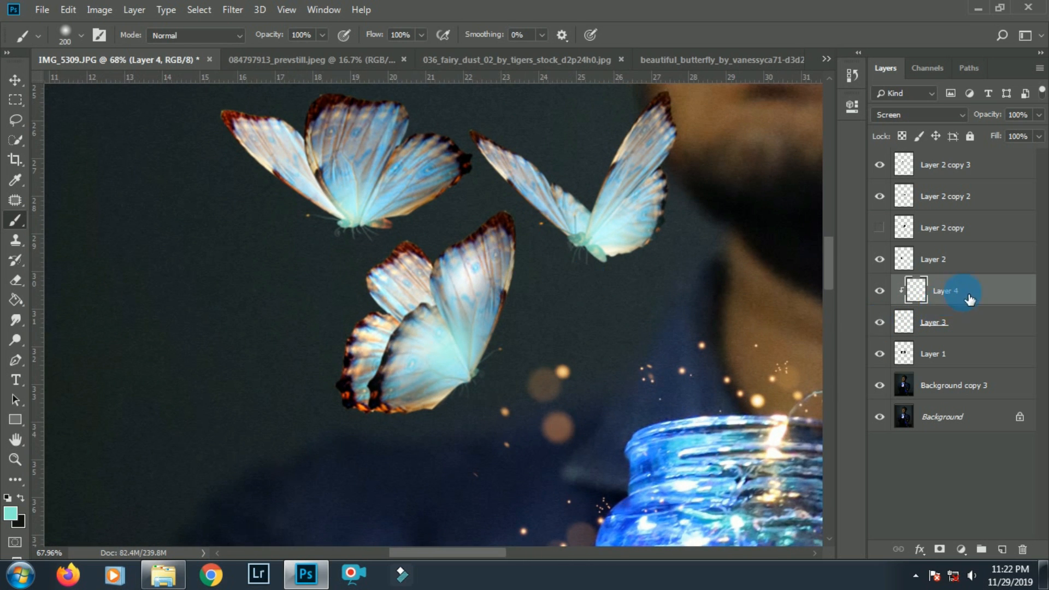
# Compare the butterflies with the clipped Layer 4 glow hidden and shown
pyautogui.rightClick(967, 295)
pyautogui.click(1032, 322)
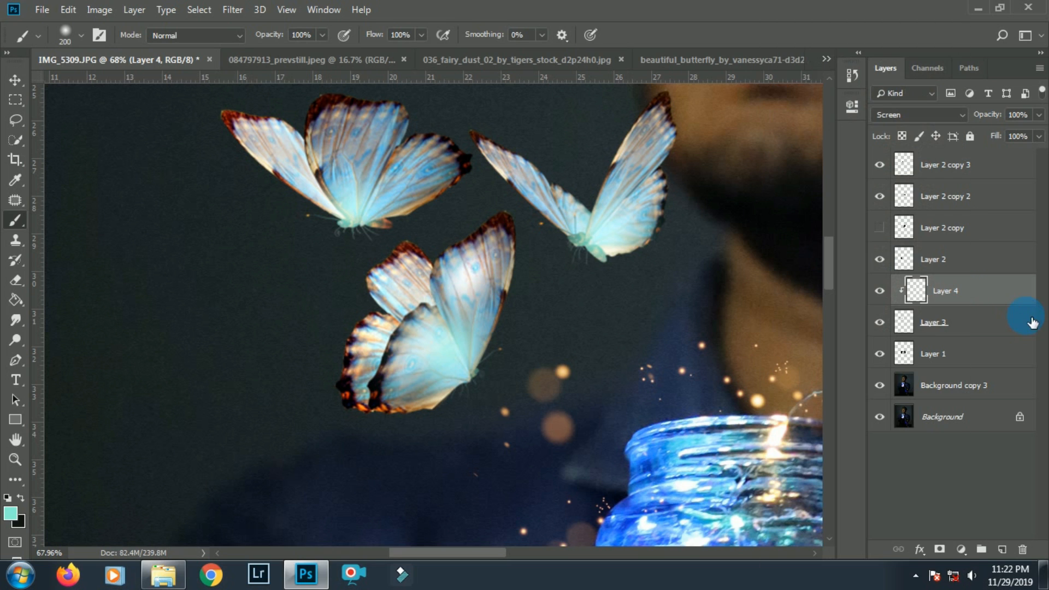
pyautogui.click(880, 291)
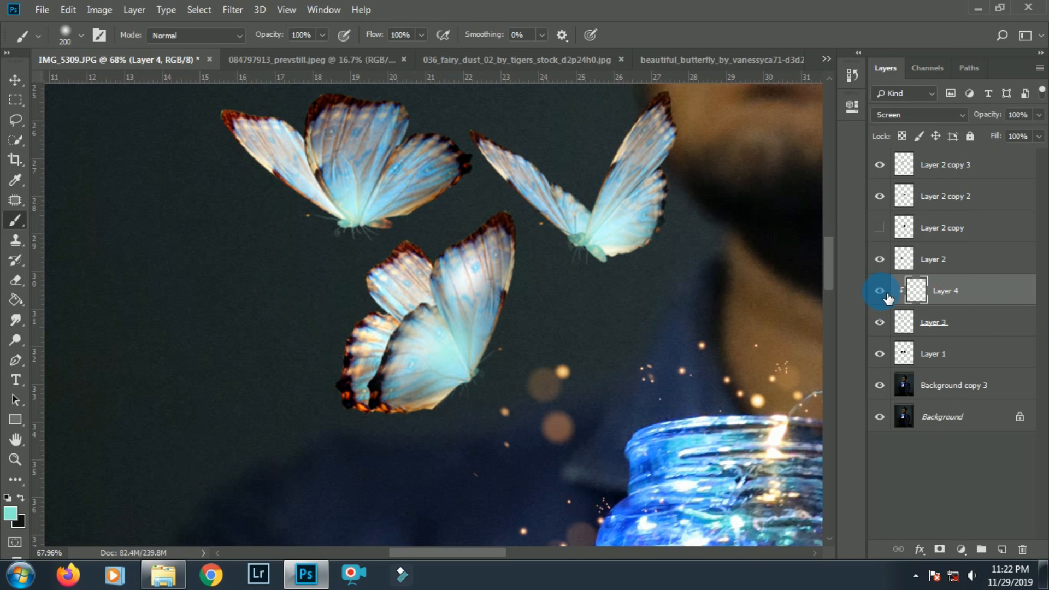
pyautogui.click(879, 291)
pyautogui.click(880, 291)
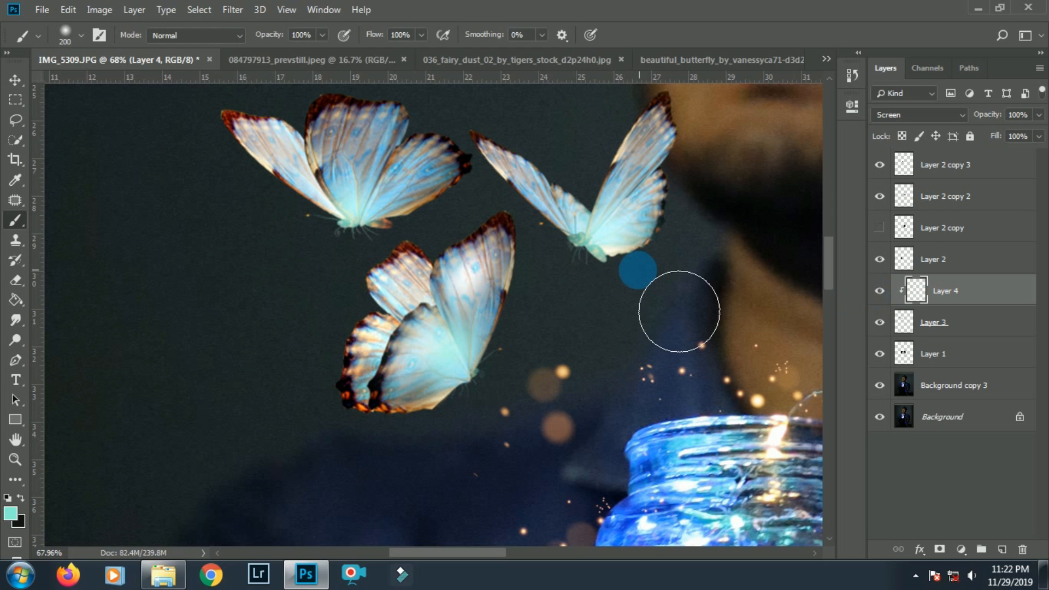
# Paint turquoise glow along the butterflies' dark wing edges on Layer 4, reducing the soft brush to 50–60 px
pyautogui.scroll(-5, 634, 268)
pyautogui.scroll(-1, 655, 282)
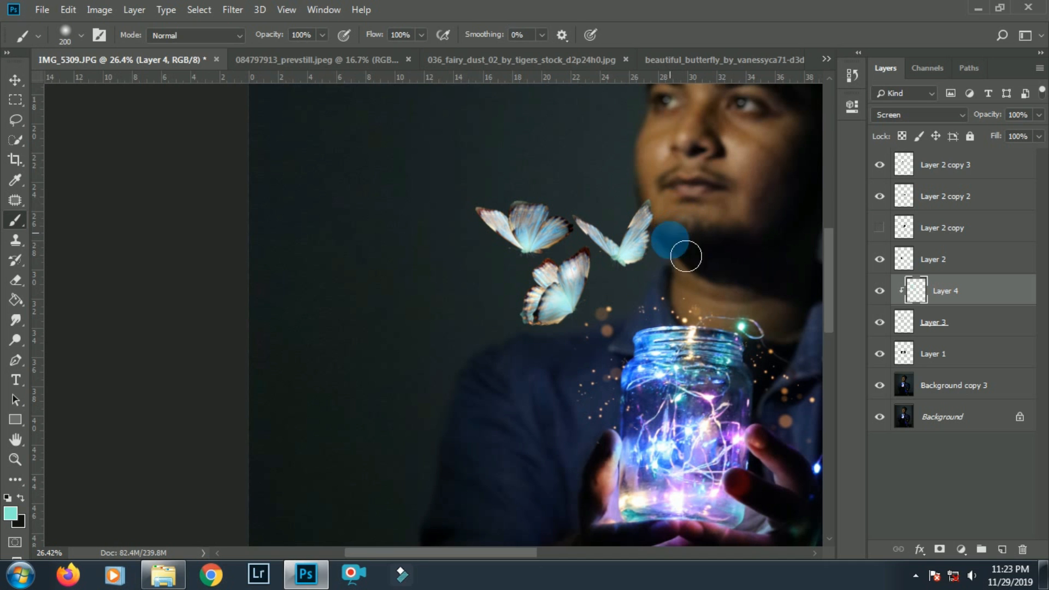
pyautogui.scroll(4, 649, 306)
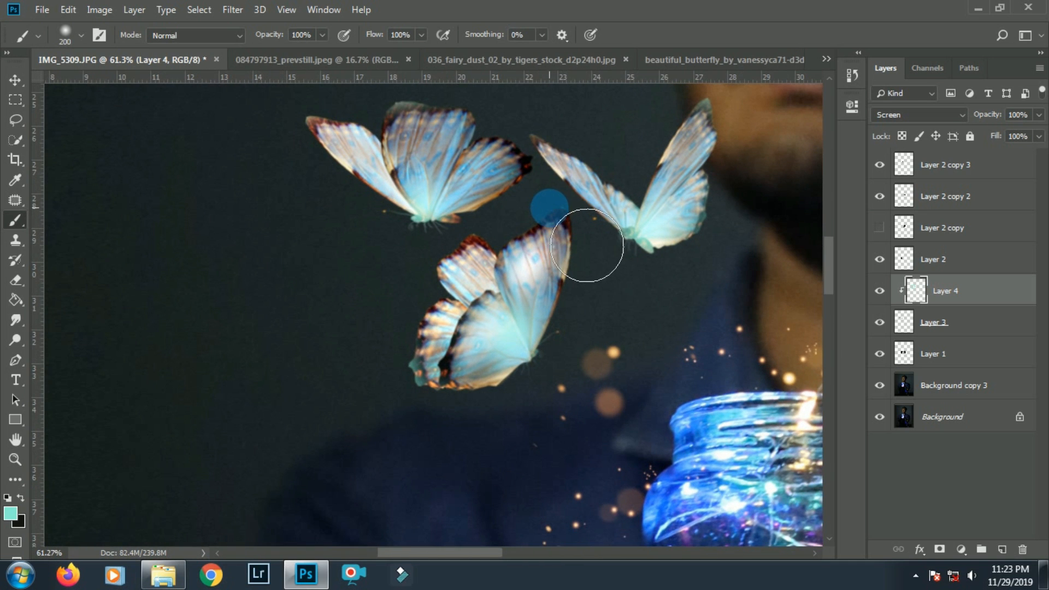
pyautogui.press('[')
pyautogui.press('[')
pyautogui.press('[')
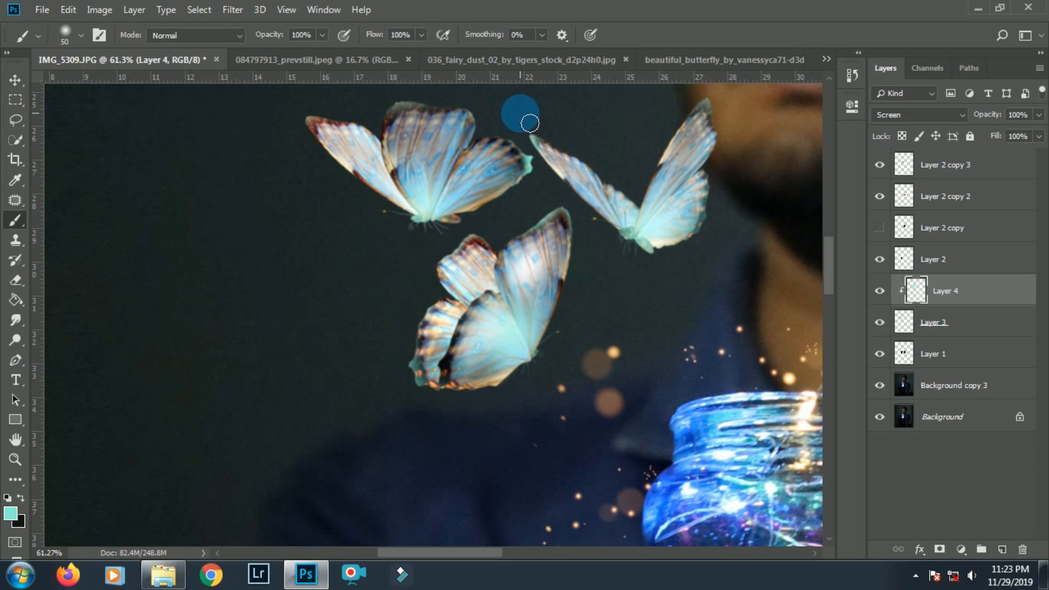
pyautogui.press(']')
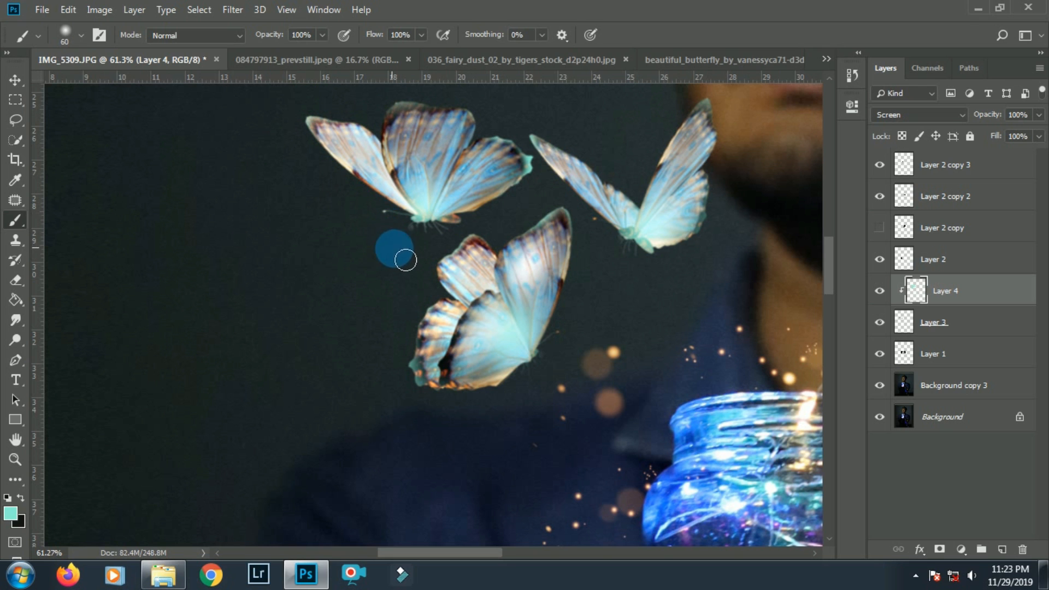
# Toggle Layer 4 to check the painted wing edges against the jar and portrait
pyautogui.scroll(-3, 402, 246)
pyautogui.press('v')
pyautogui.scroll(-3, 519, 199)
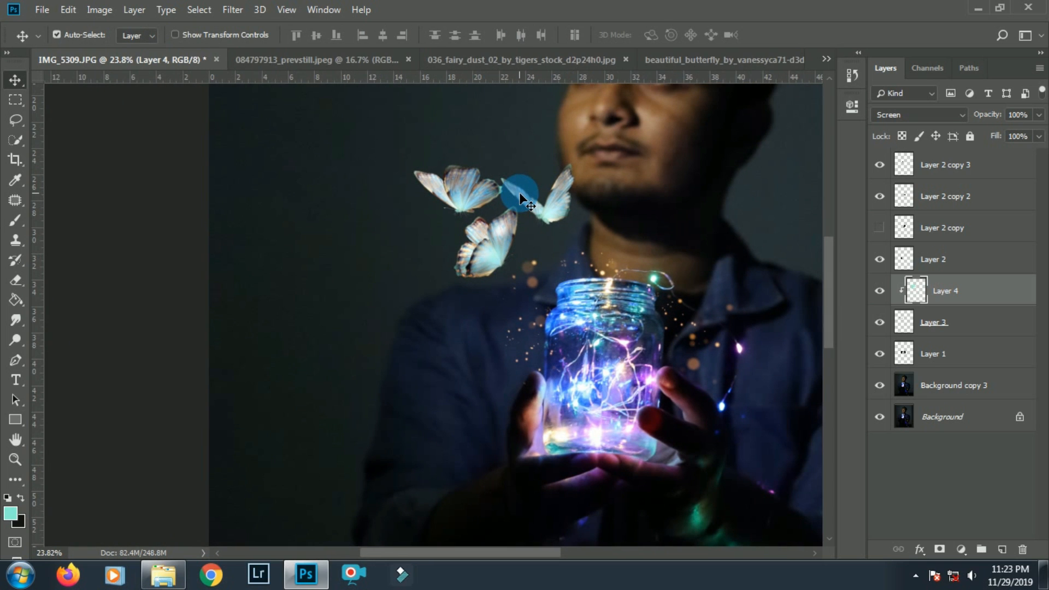
pyautogui.click(880, 293)
pyautogui.click(880, 295)
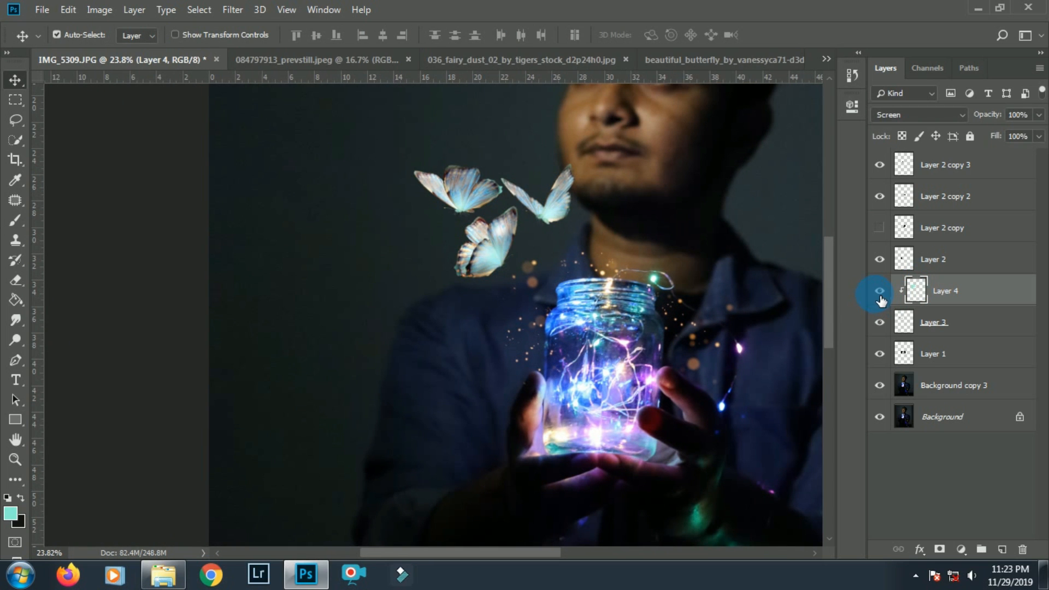
pyautogui.scroll(2, 604, 267)
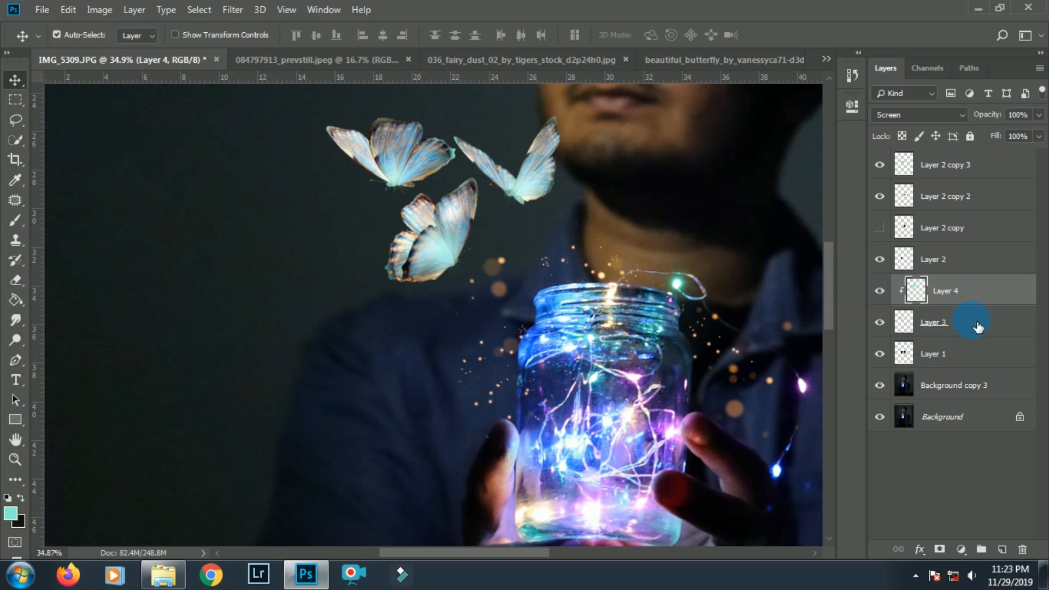
# Create Layer 5 below Layer 3 and dab soft turquoise glow behind the butterflies with a 150–200 px brush
pyautogui.click(1002, 548)
pyautogui.click(15, 220)
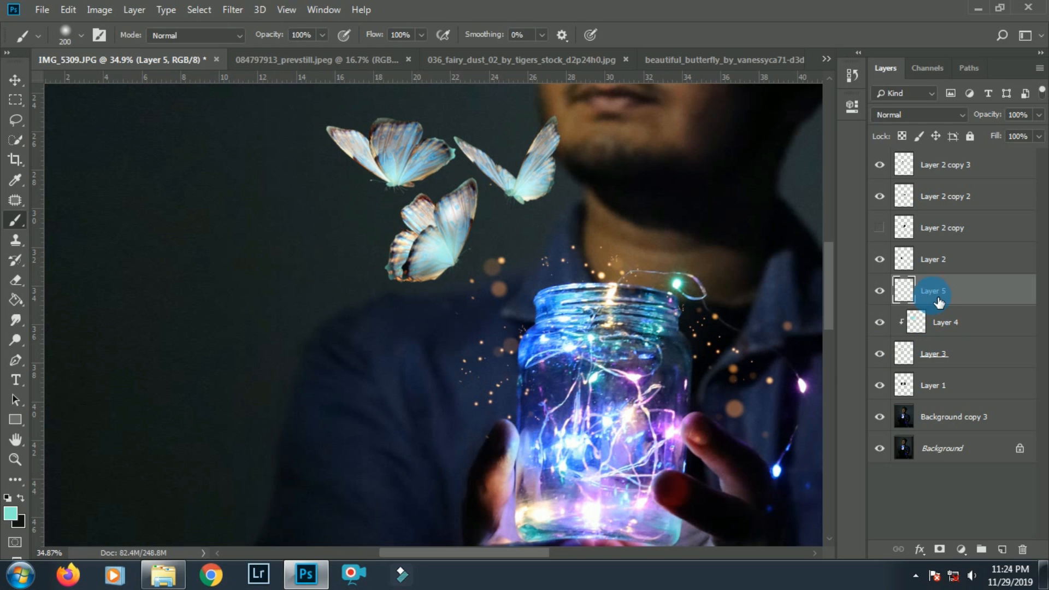
pyautogui.moveTo(939, 302); pyautogui.dragTo(936, 354)
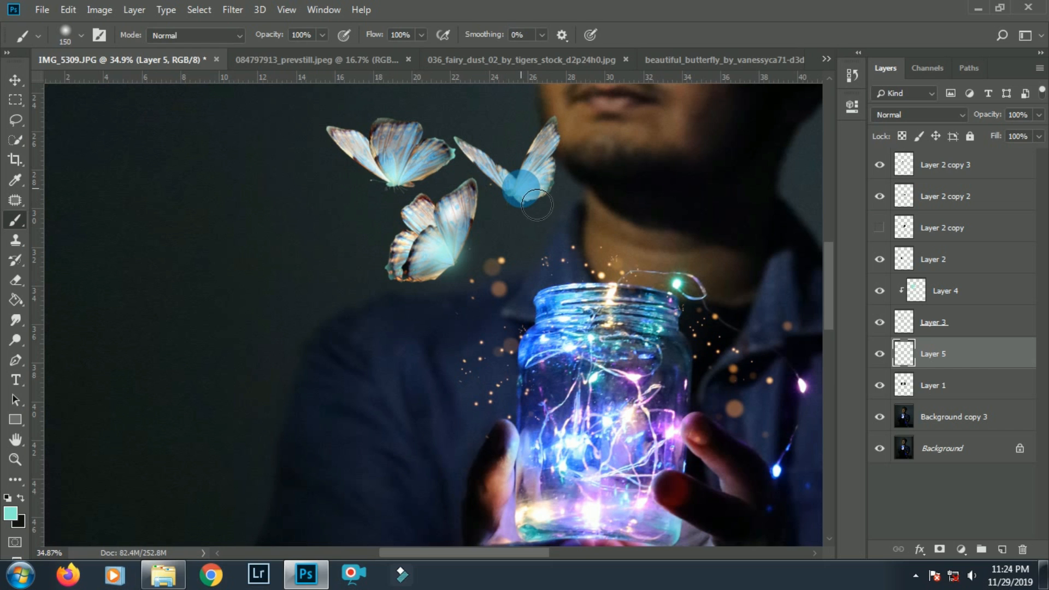
pyautogui.click(519, 191)
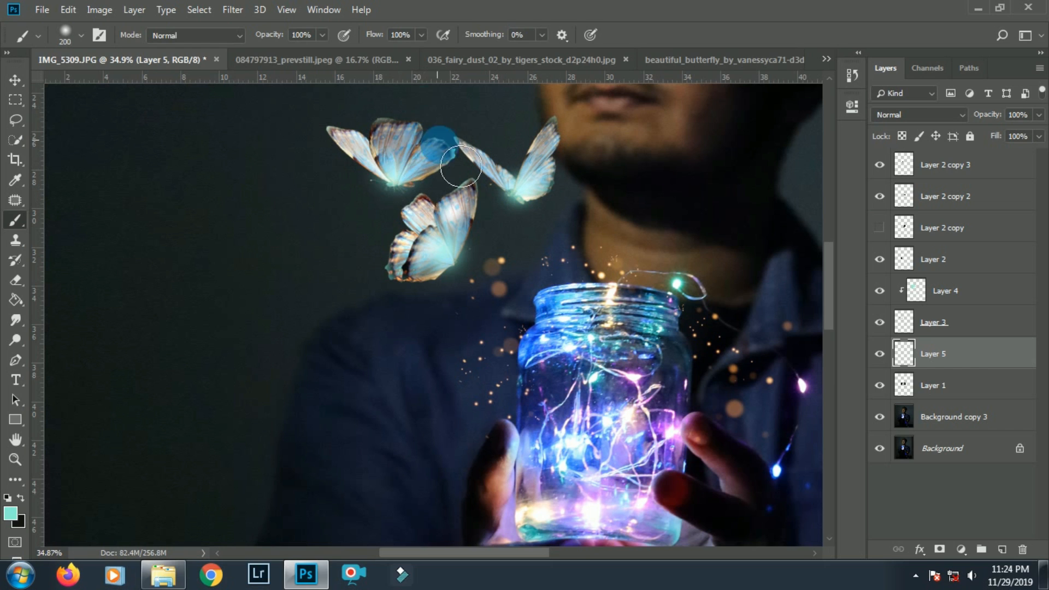
# Set the blend mode of the Layer 5 glow to Screen
pyautogui.scroll(-11, 581, 146)
pyautogui.scroll(2, 586, 147)
pyautogui.click(924, 119)
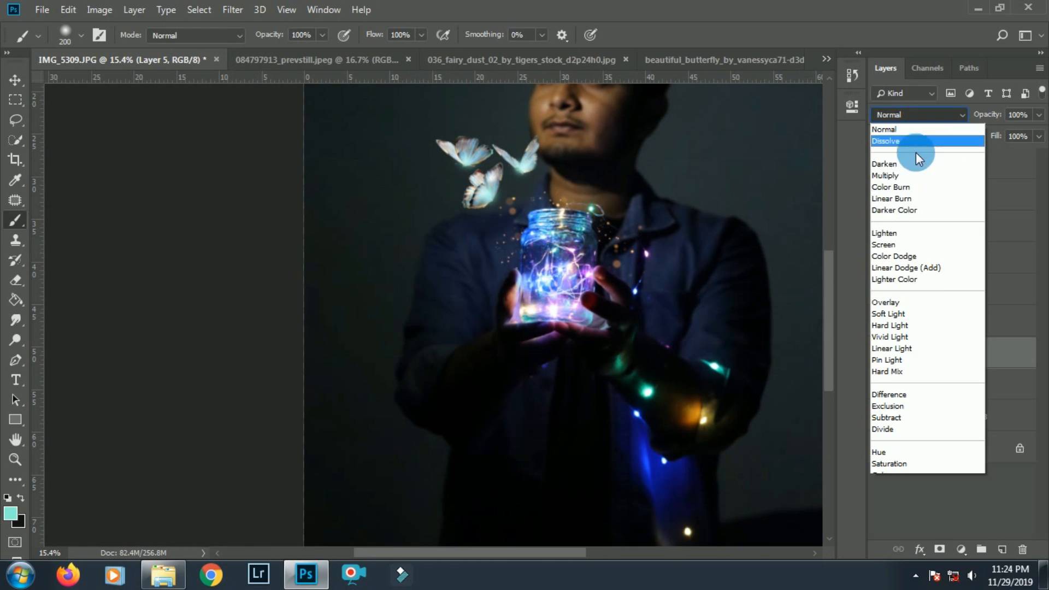
pyautogui.click(904, 247)
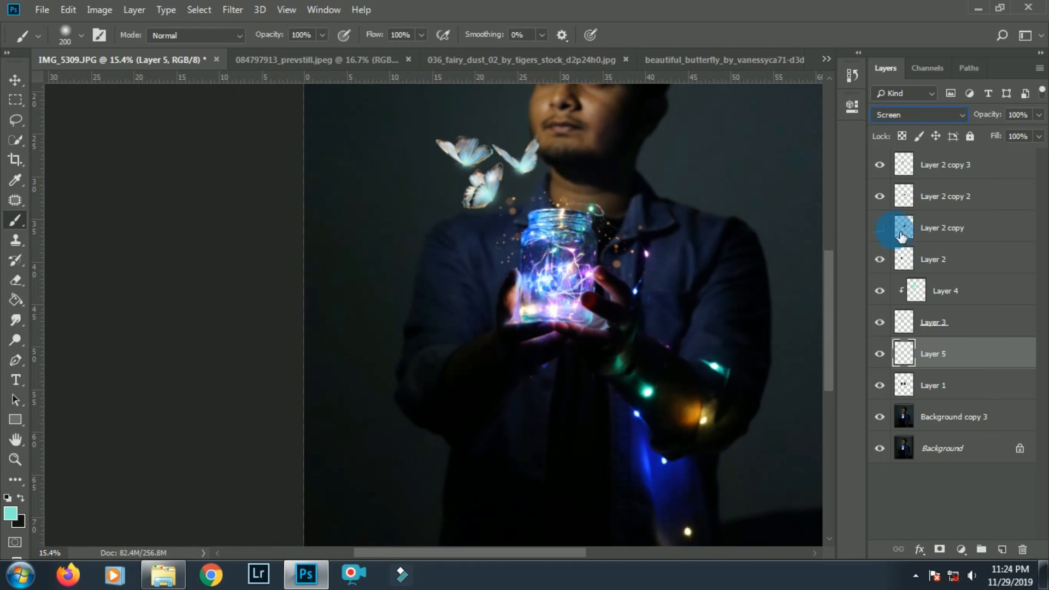
pyautogui.hotkey('ctrl', '0')
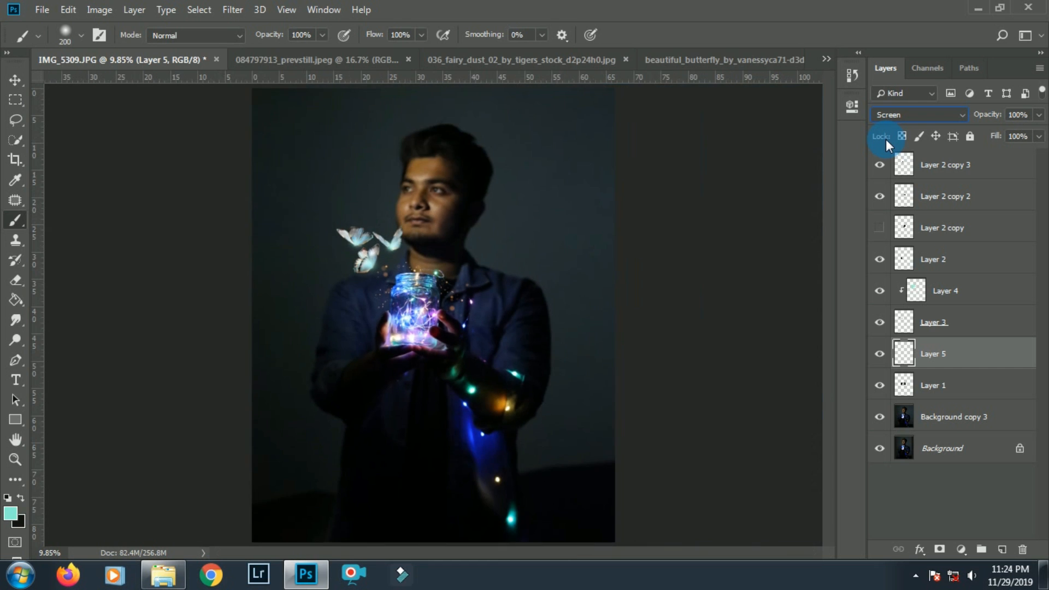
pyautogui.hotkey('ctrl', '+')
pyautogui.hotkey('ctrl', '+')
pyautogui.hotkey('ctrl', '+')
pyautogui.hotkey('ctrl', '+')
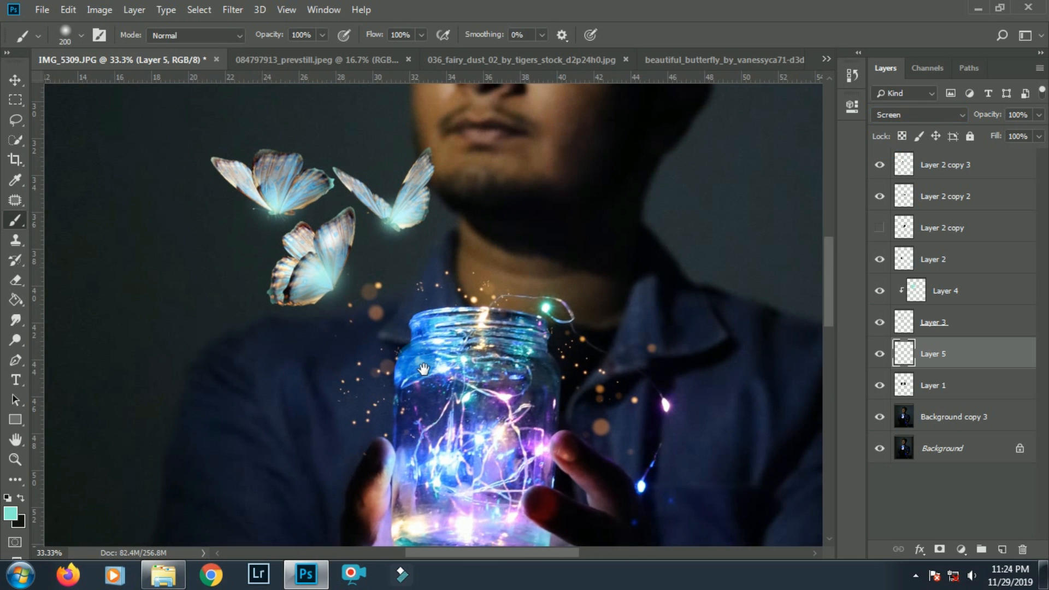
# Try moving Layers 3, 4 and 5 together to the portrait's upper-left background and scaling the butterflies to about 47%
pyautogui.press('v')
pyautogui.scroll(-3, 445, 313)
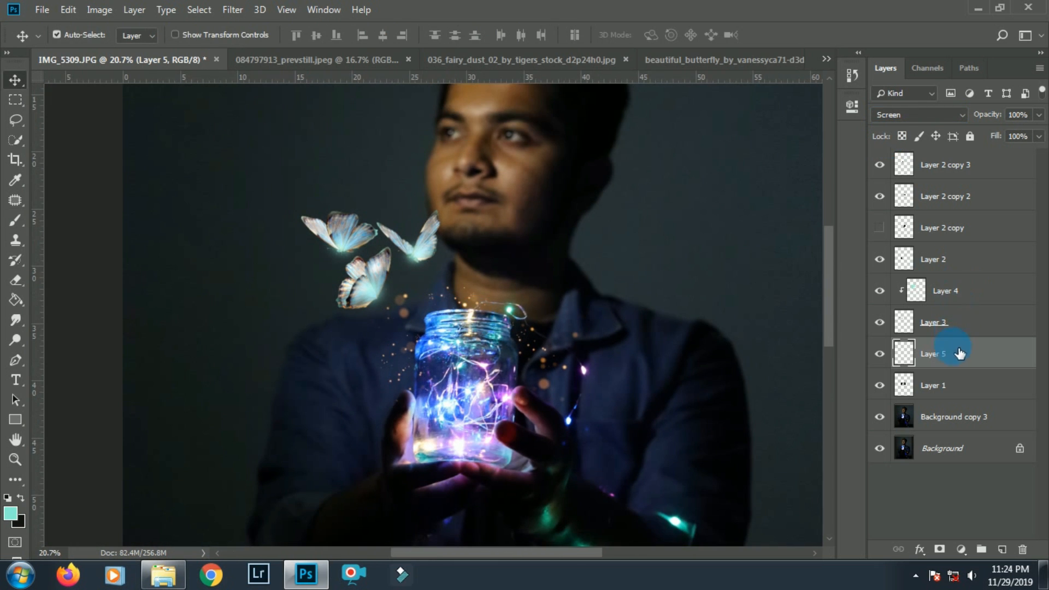
pyautogui.keyDown('shift'); pyautogui.click(961, 302); pyautogui.keyUp('shift')
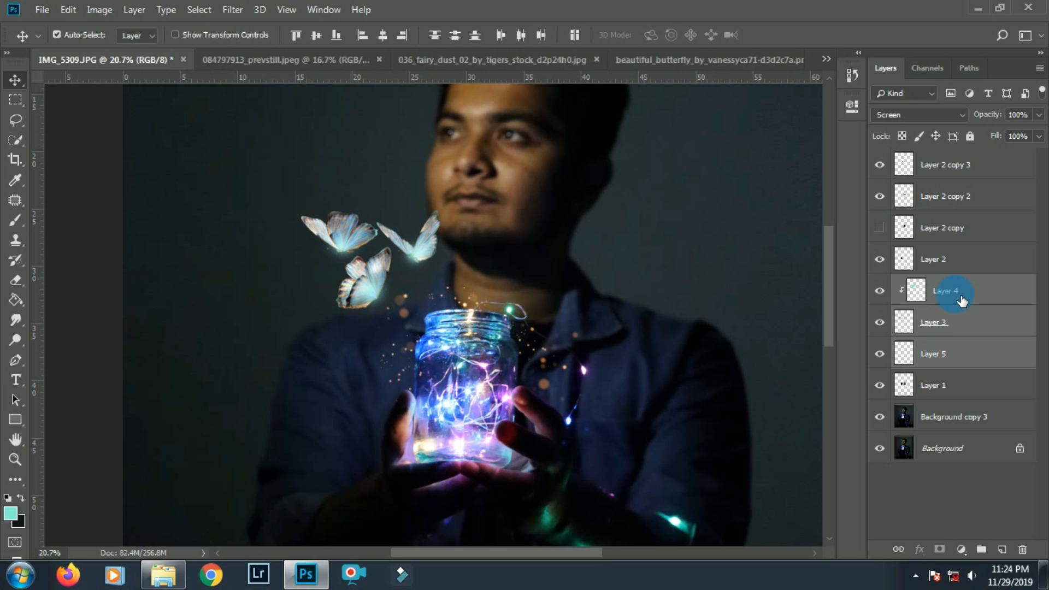
pyautogui.hotkey('ctrl', 't')
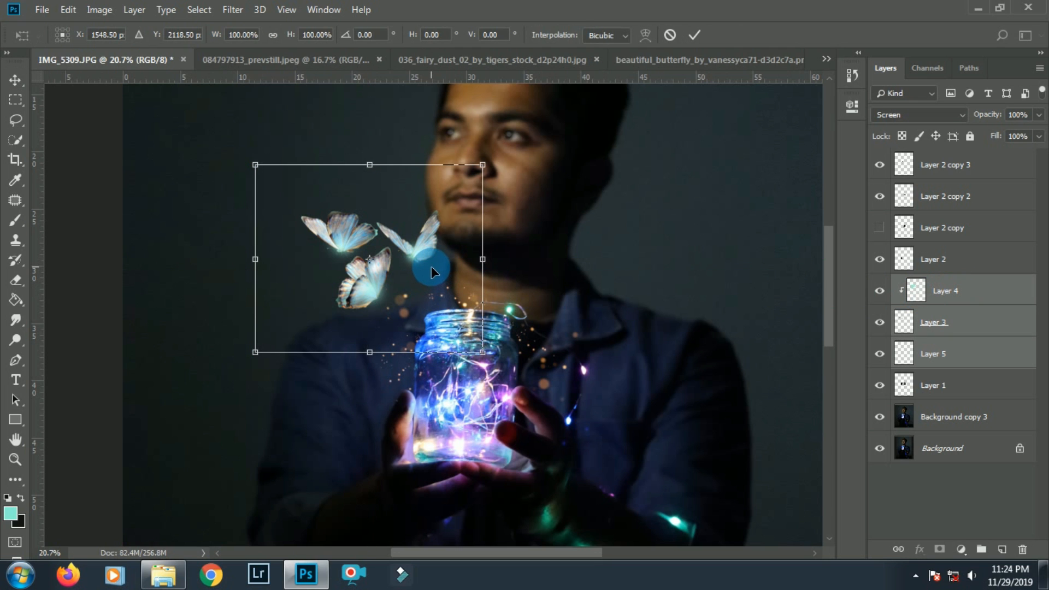
pyautogui.moveTo(432, 265); pyautogui.dragTo(326, 132)
pyautogui.scroll(-3, 334, 160)
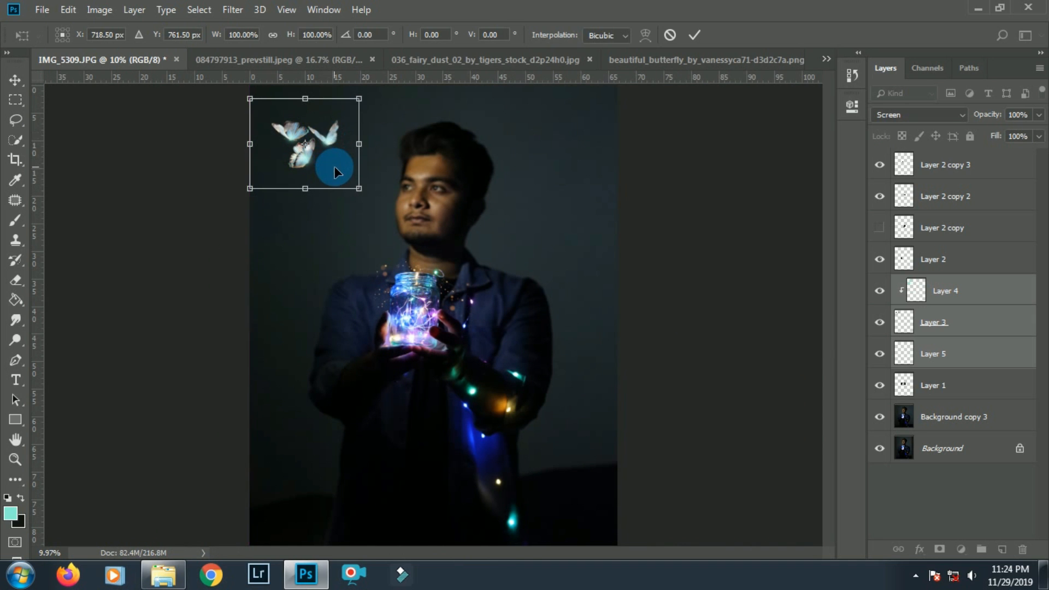
pyautogui.scroll(2, 335, 168)
pyautogui.scroll(1, 315, 143)
pyautogui.moveTo(394, 225); pyautogui.dragTo(340, 177)
pyautogui.scroll(5, 306, 142)
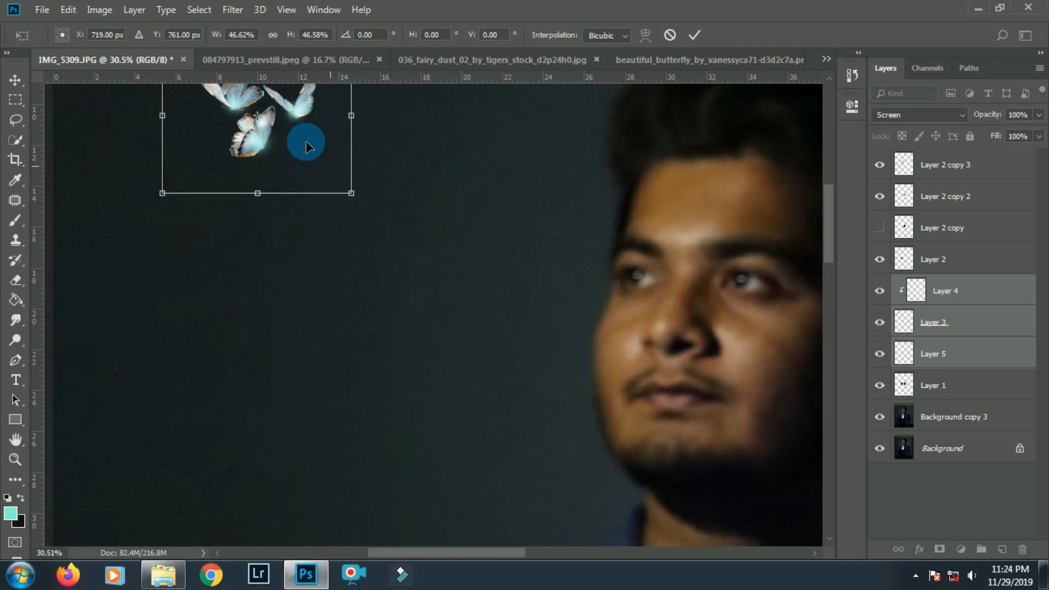
pyautogui.scroll(-14, 306, 143)
pyautogui.press('Return')
pyautogui.scroll(3, 322, 143)
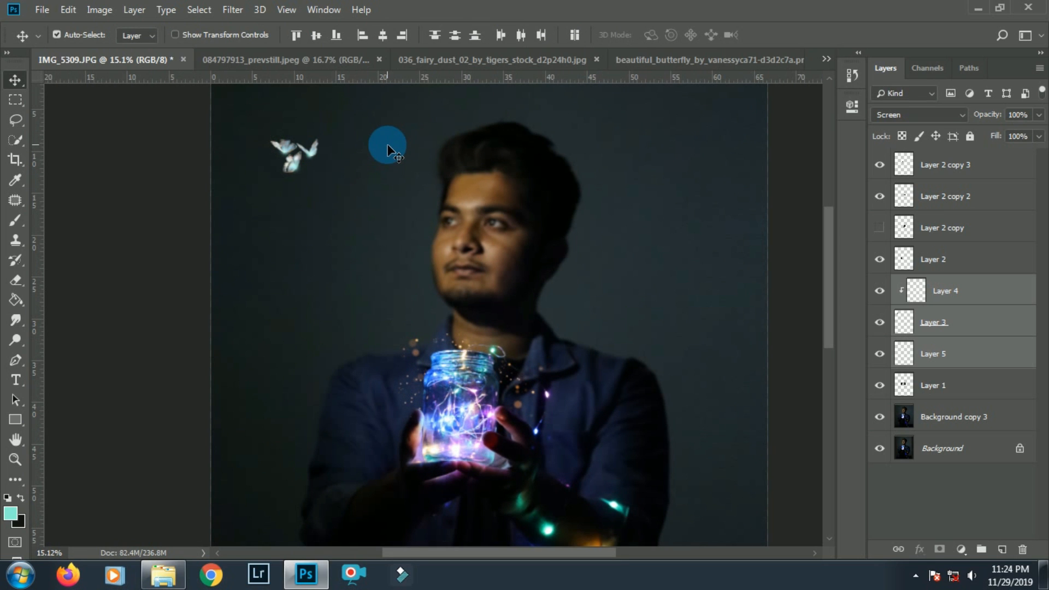
pyautogui.hotkey('ctrl', 'z')
pyautogui.scroll(6, 422, 289)
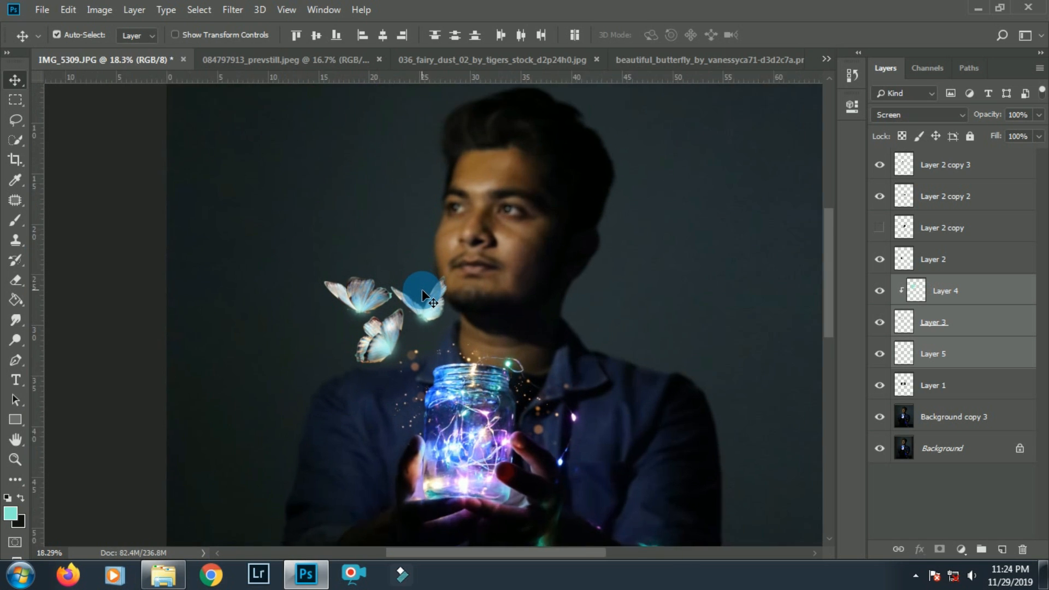
# Move the butterflies with their glow on Layers 3, 4 and 5 slightly down, closer to the jar's rim
pyautogui.hotkey('ctrl', 't')
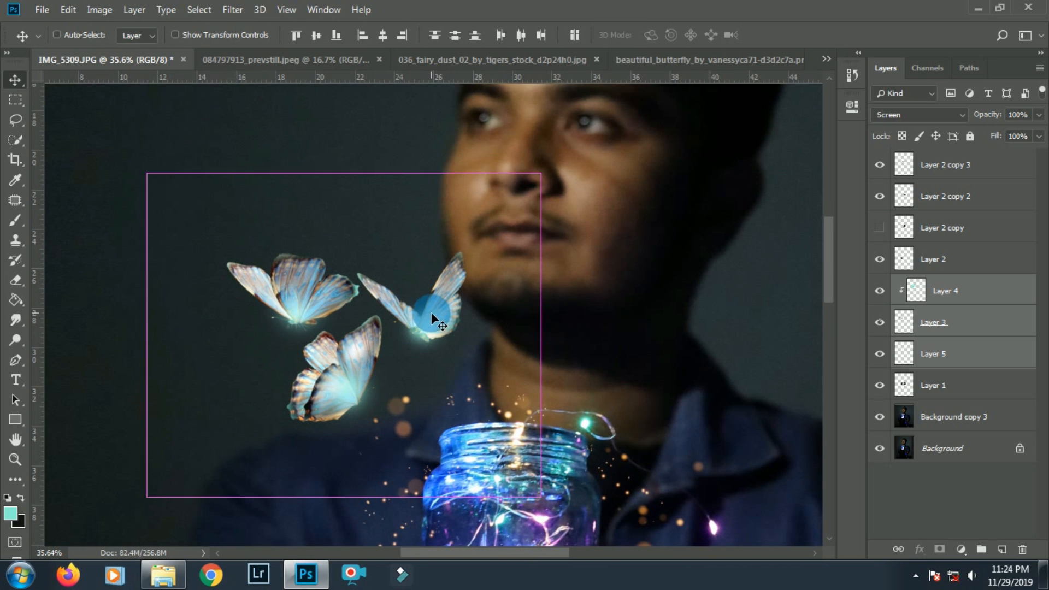
pyautogui.moveTo(444, 305); pyautogui.dragTo(441, 353)
pyautogui.press('Return')
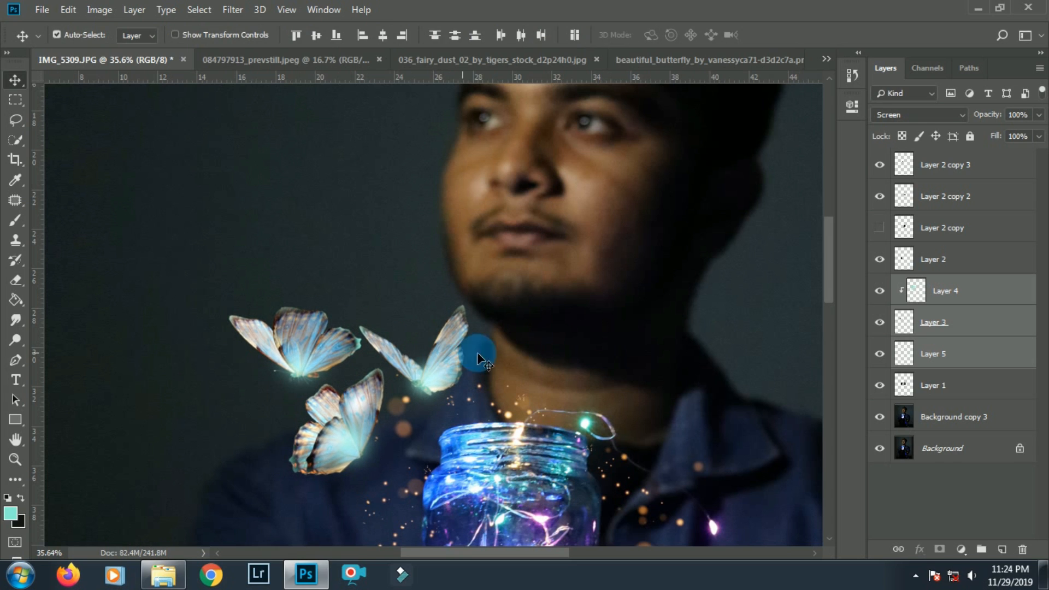
pyautogui.scroll(-4, 563, 281)
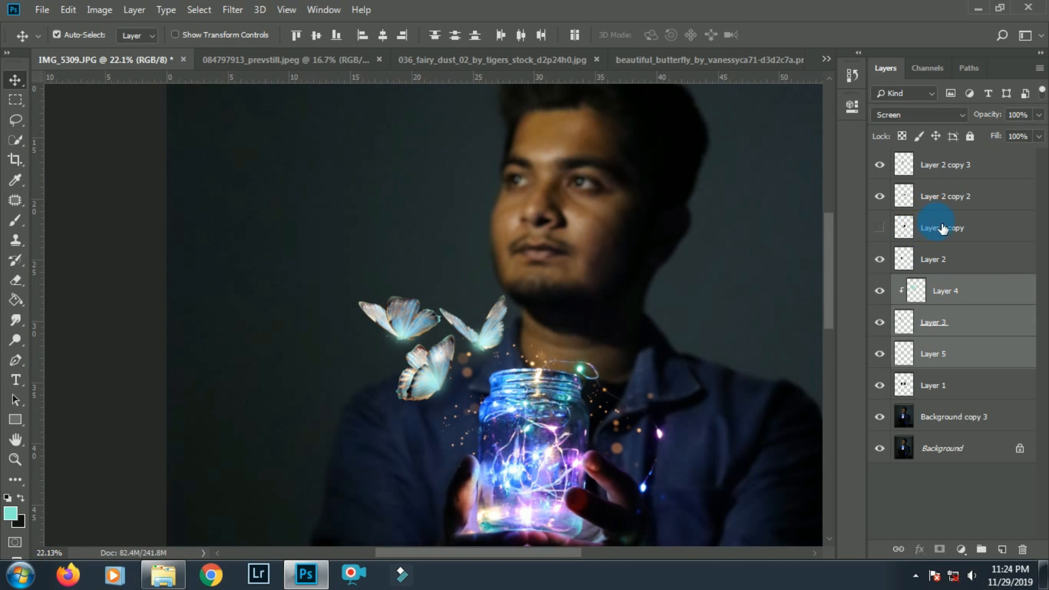
# Duplicate the fairy dust on Layer 2 copy 2 and place the copy beside and below the left butterflies
pyautogui.click(880, 196)
pyautogui.click(951, 198)
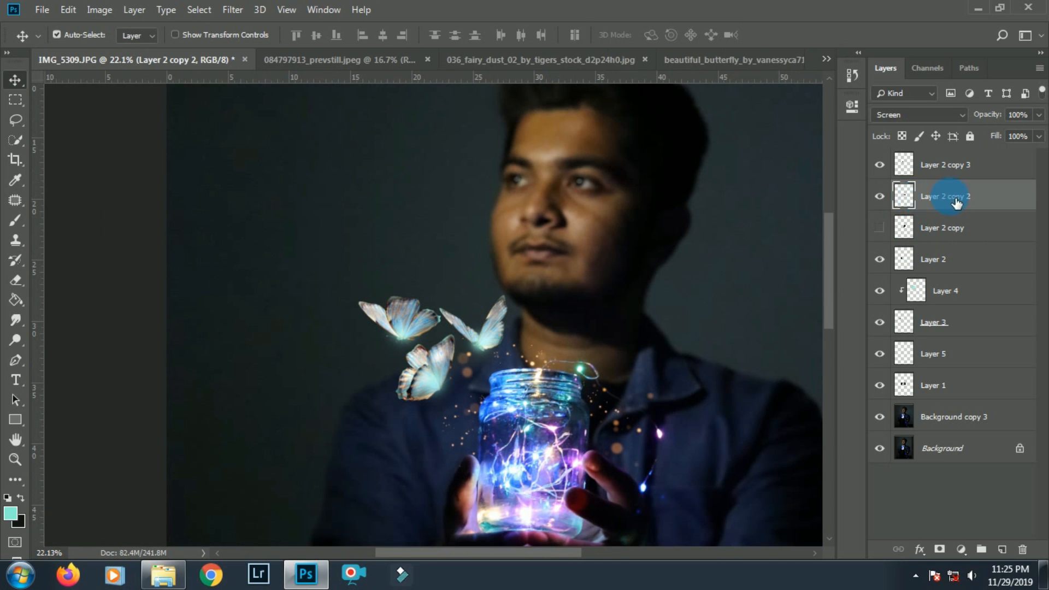
pyautogui.hotkey('ctrl', 'j')
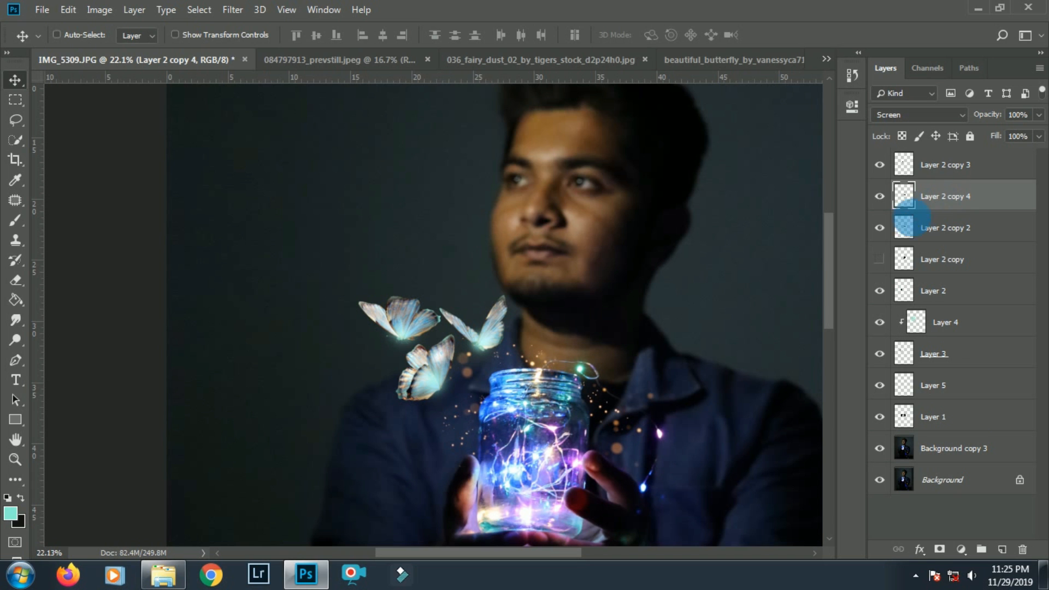
pyautogui.hotkey('ctrl', 't')
pyautogui.moveTo(546, 377); pyautogui.dragTo(412, 365)
pyautogui.scroll(3, 398, 333)
pyautogui.press('Return')
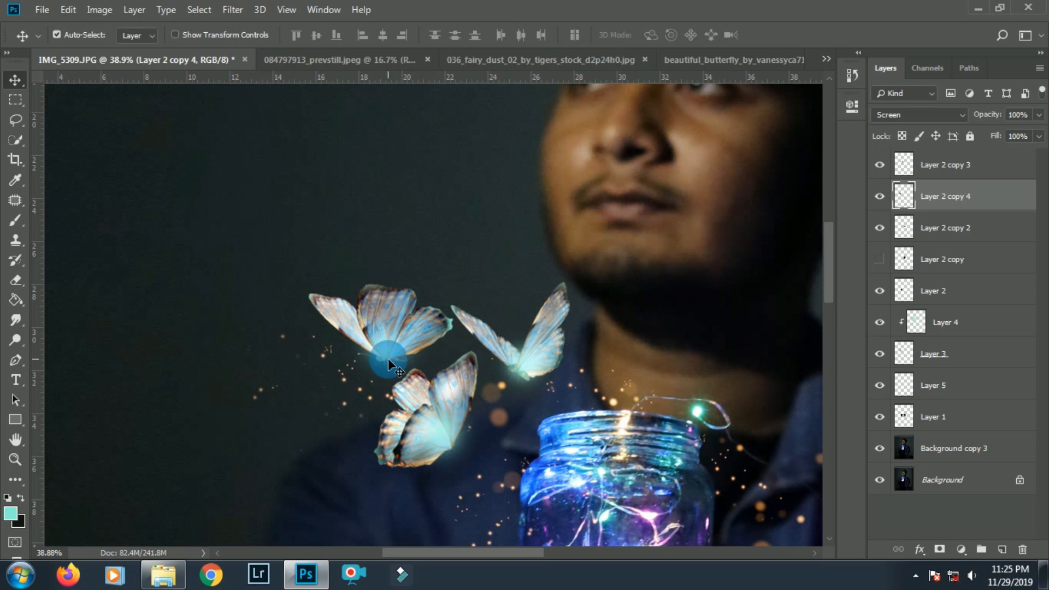
# Examine the butterflies and the added fairy dust up close and within the whole portrait
pyautogui.scroll(2, 386, 354)
pyautogui.scroll(-4, 469, 337)
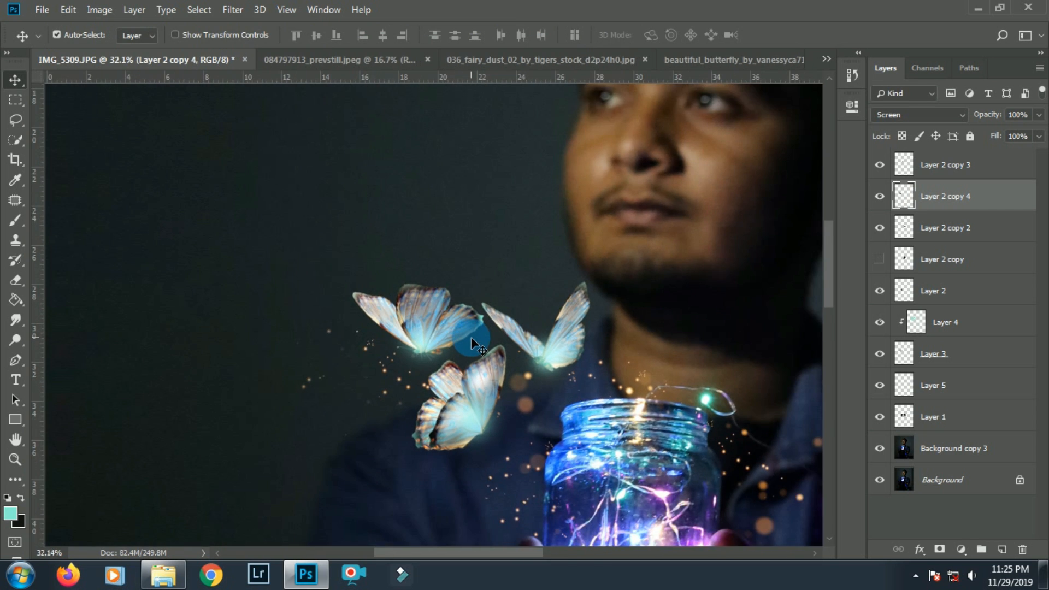
pyautogui.scroll(-1, 471, 337)
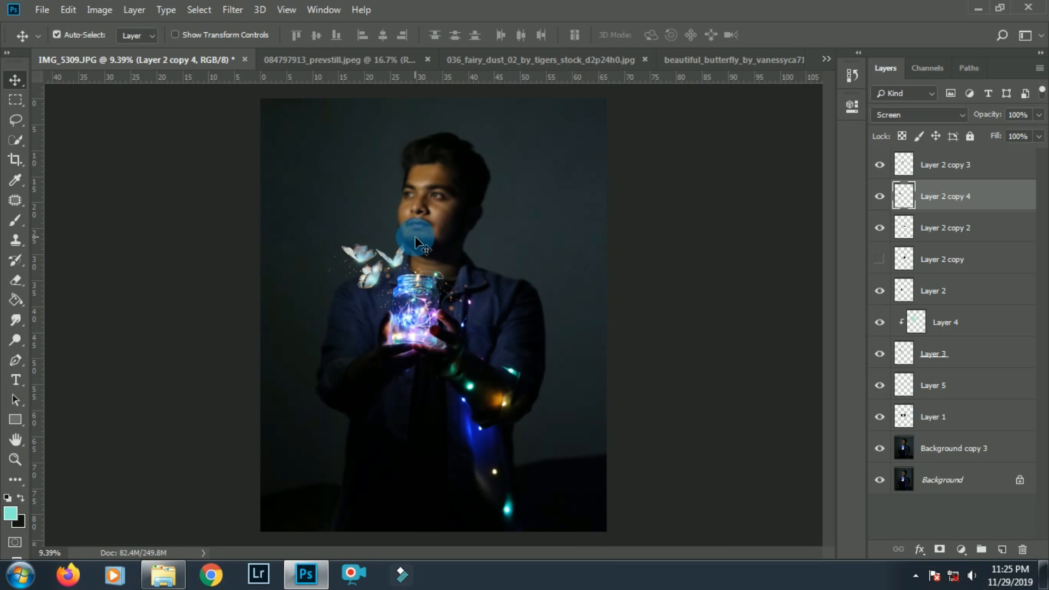
pyautogui.scroll(2, 397, 178)
pyautogui.scroll(1, 397, 178)
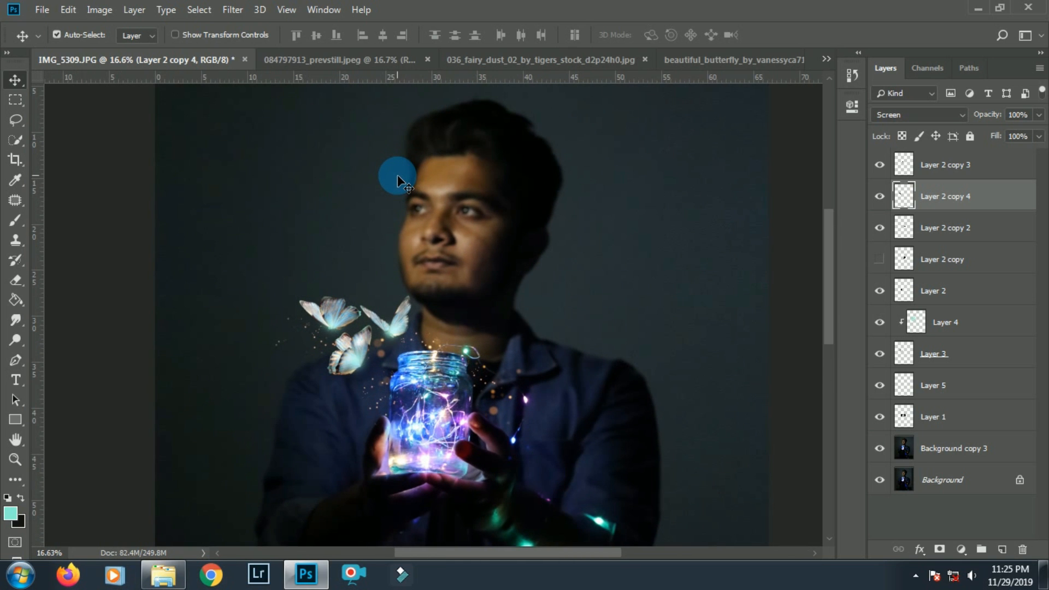
pyautogui.press('c')
pyautogui.scroll(-1, 398, 181)
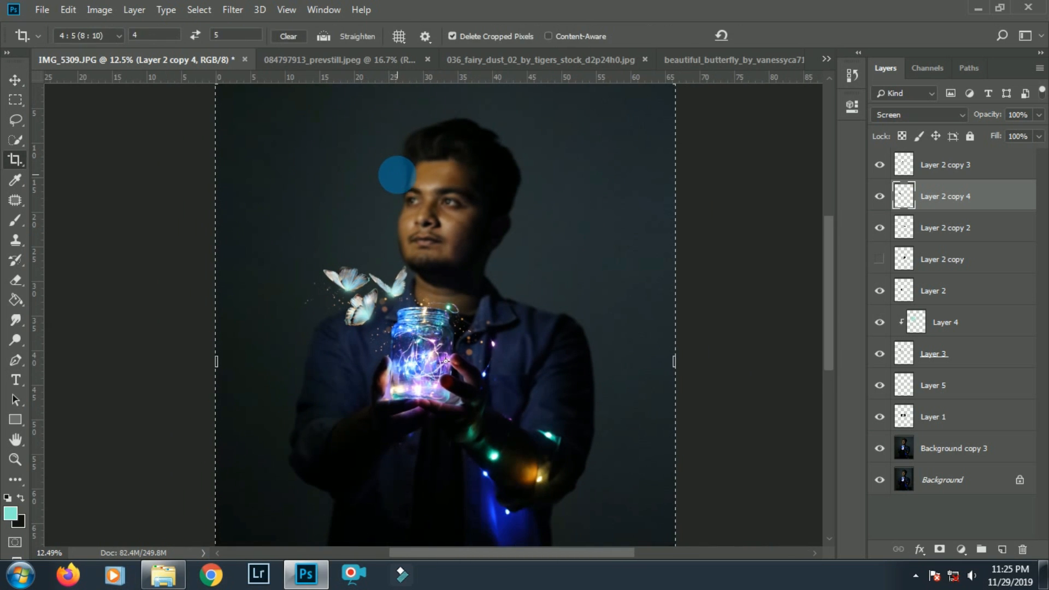
pyautogui.press('v')
pyautogui.scroll(-1, 397, 175)
# Merge all layers from Background copy 3 up to Layer 2 copy 3 into one layer above the locked Background
pyautogui.click(994, 445)
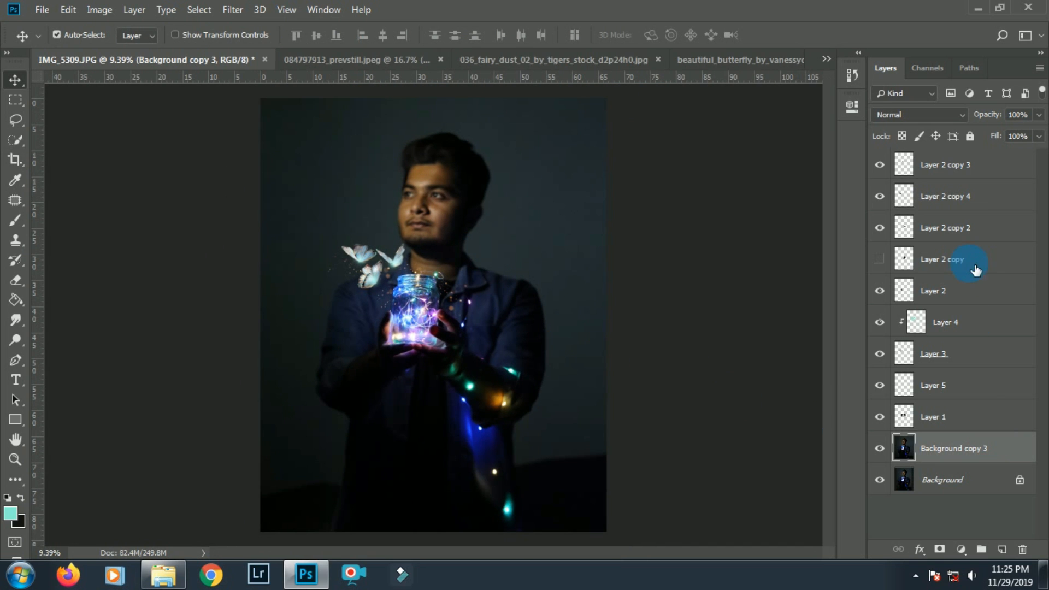
pyautogui.keyDown('shift'); pyautogui.click(978, 180); pyautogui.keyUp('shift')
pyautogui.rightClick(974, 167)
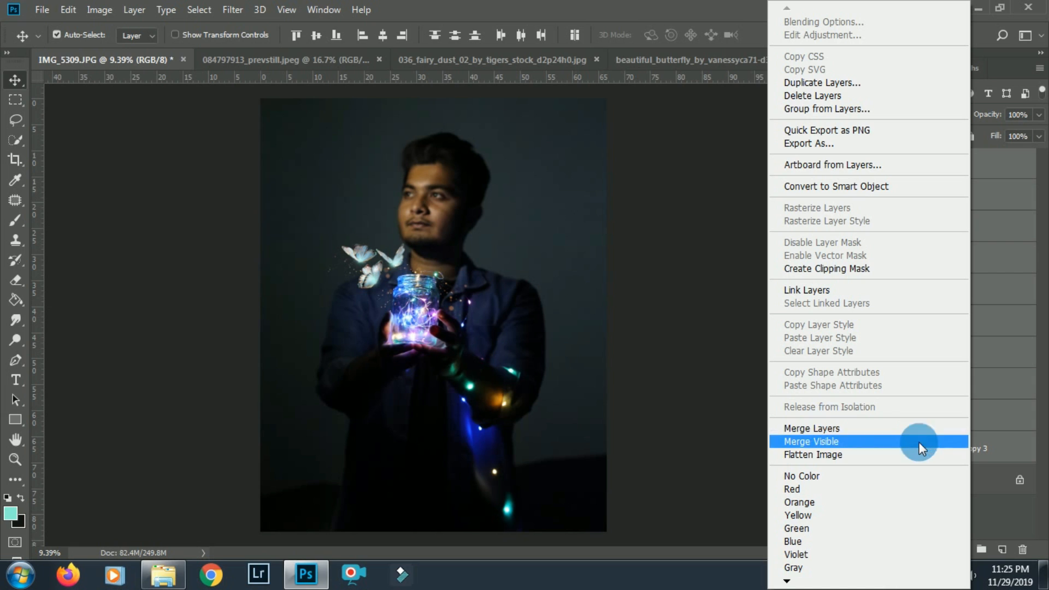
pyautogui.click(836, 432)
pyautogui.scroll(2, 666, 213)
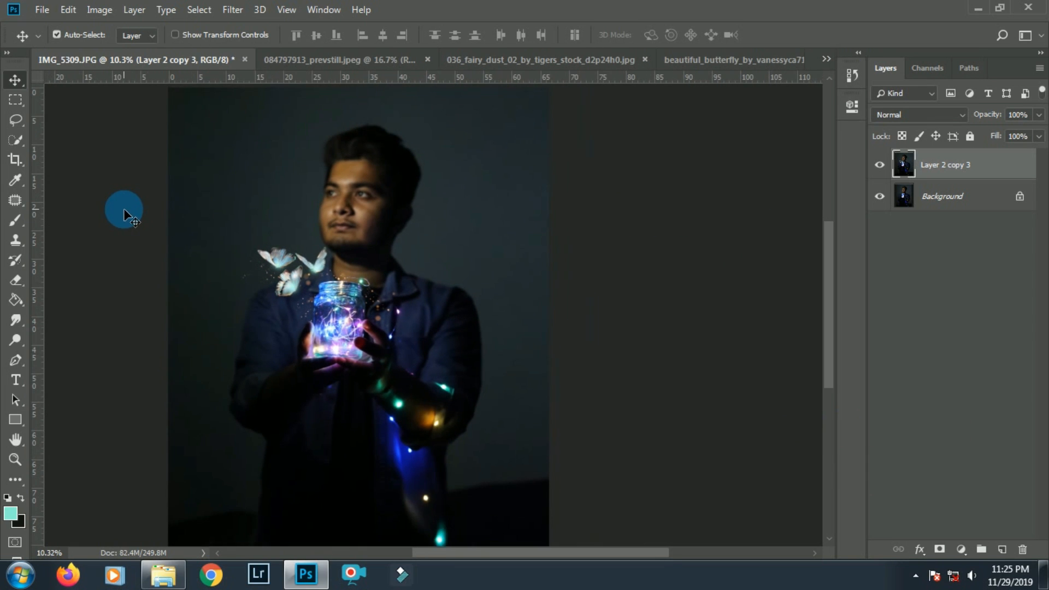
pyautogui.hotkey('ctrl', '0')
pyautogui.click(15, 159)
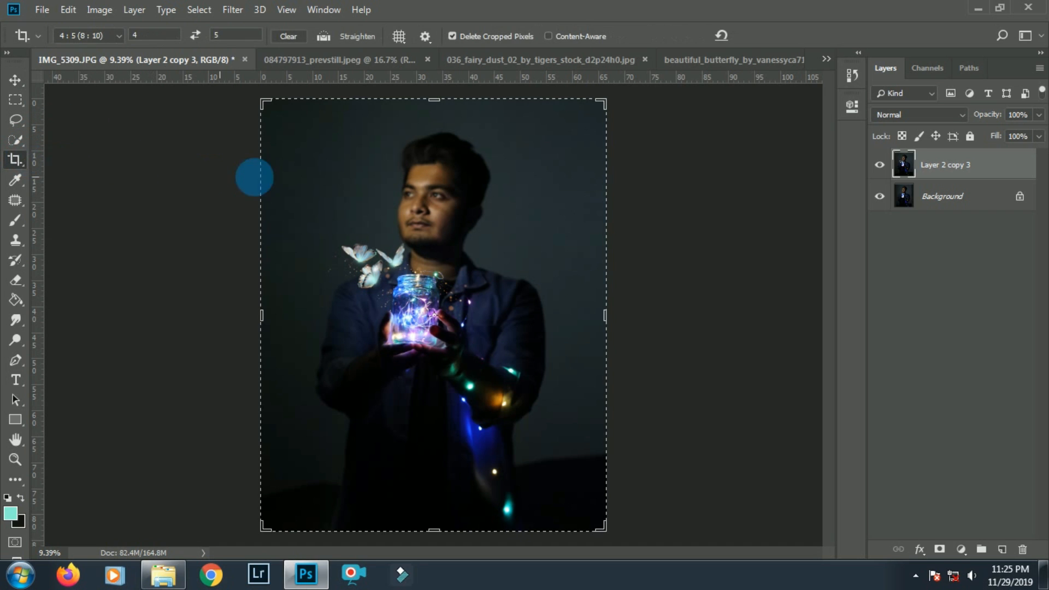
pyautogui.doubleClick(310, 177)
pyautogui.press('v')
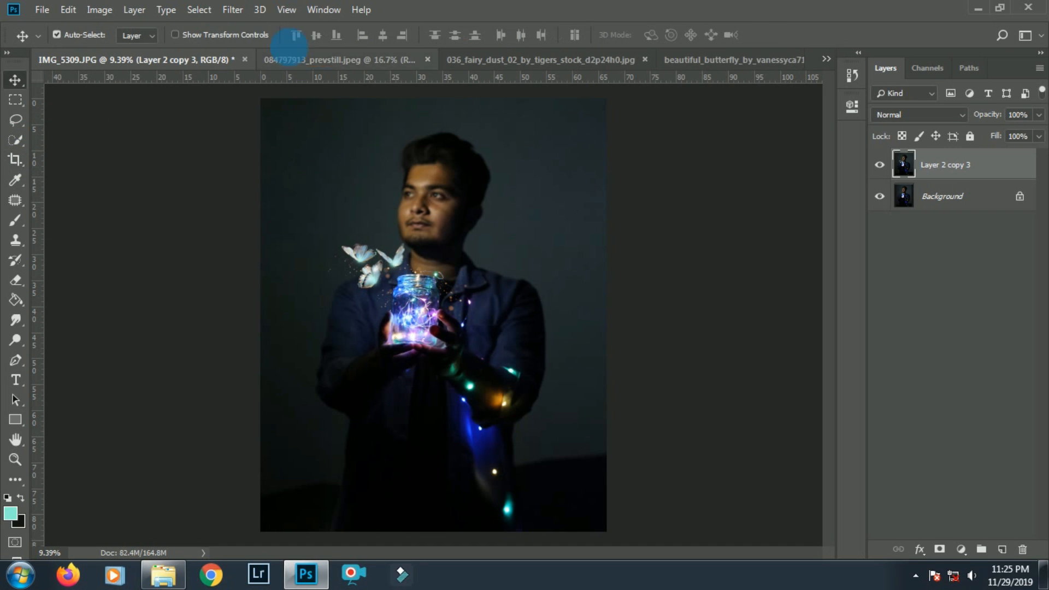
pyautogui.click(233, 9)
pyautogui.click(262, 101)
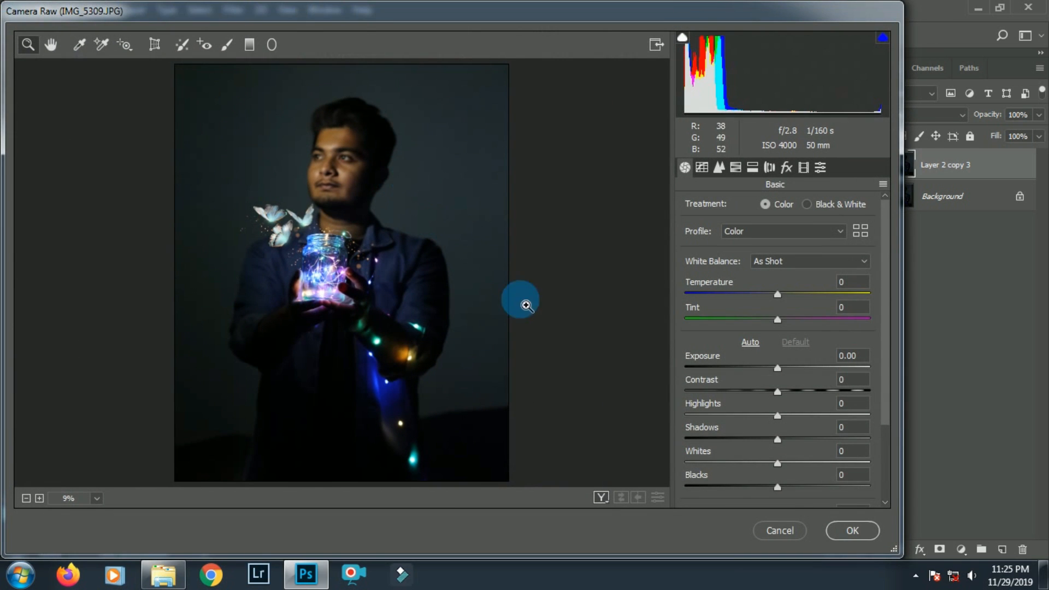
pyautogui.click(780, 528)
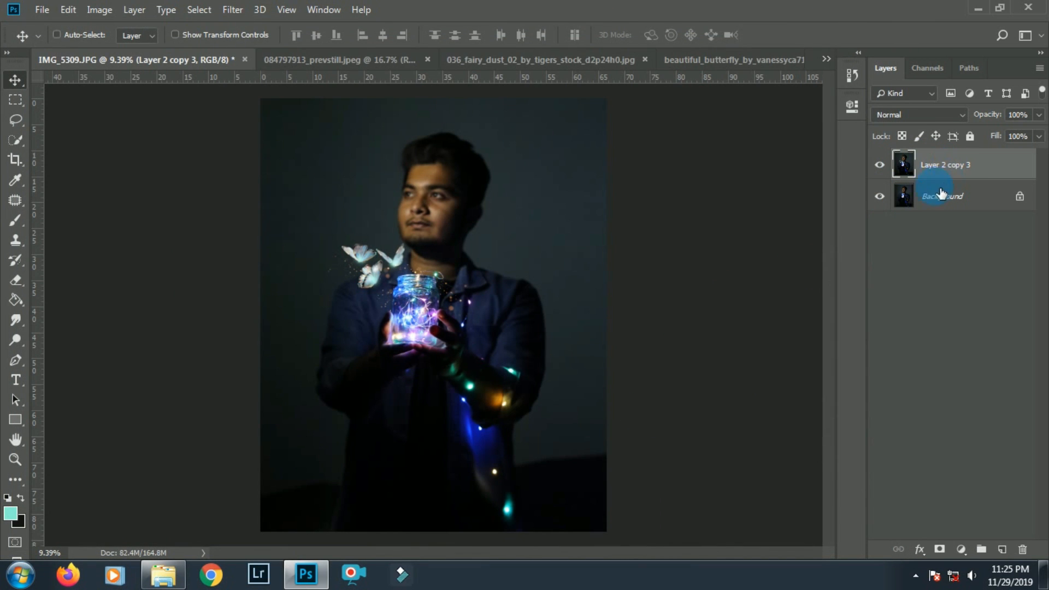
# Duplicate the merged layer and raise the copy's Oranges luminance to +100 with the Camera Raw filter
pyautogui.hotkey('ctrl', 'j')
pyautogui.click(232, 9)
pyautogui.click(270, 101)
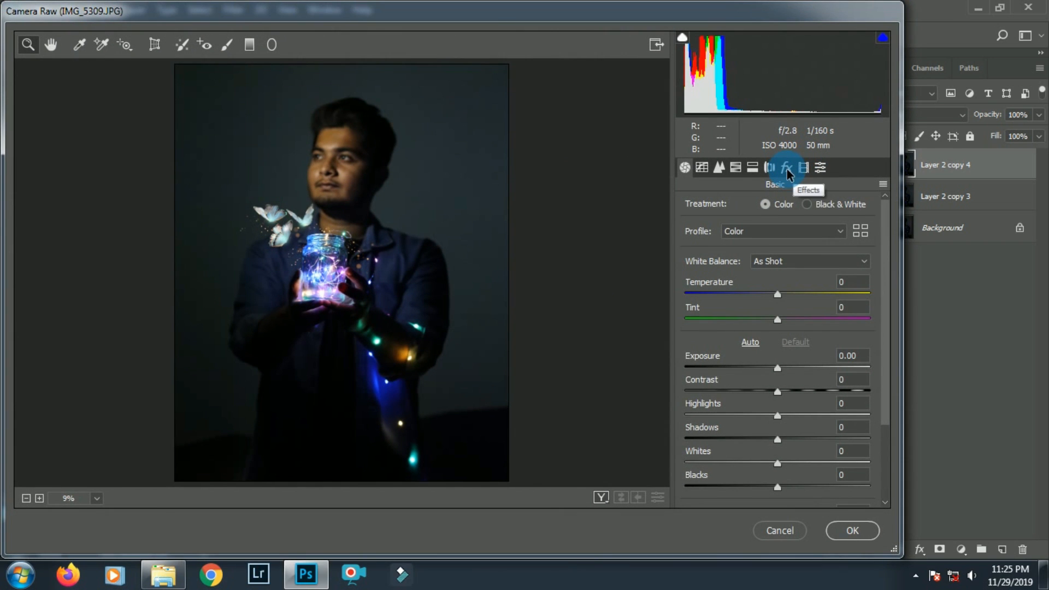
pyautogui.click(736, 168)
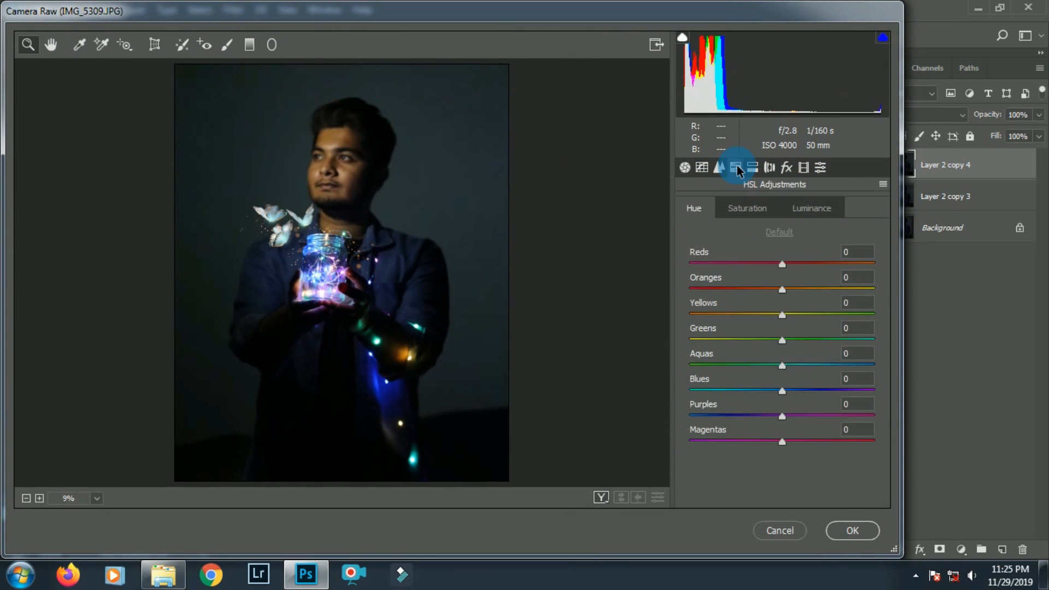
pyautogui.click(808, 209)
pyautogui.moveTo(806, 288); pyautogui.dragTo(878, 287)
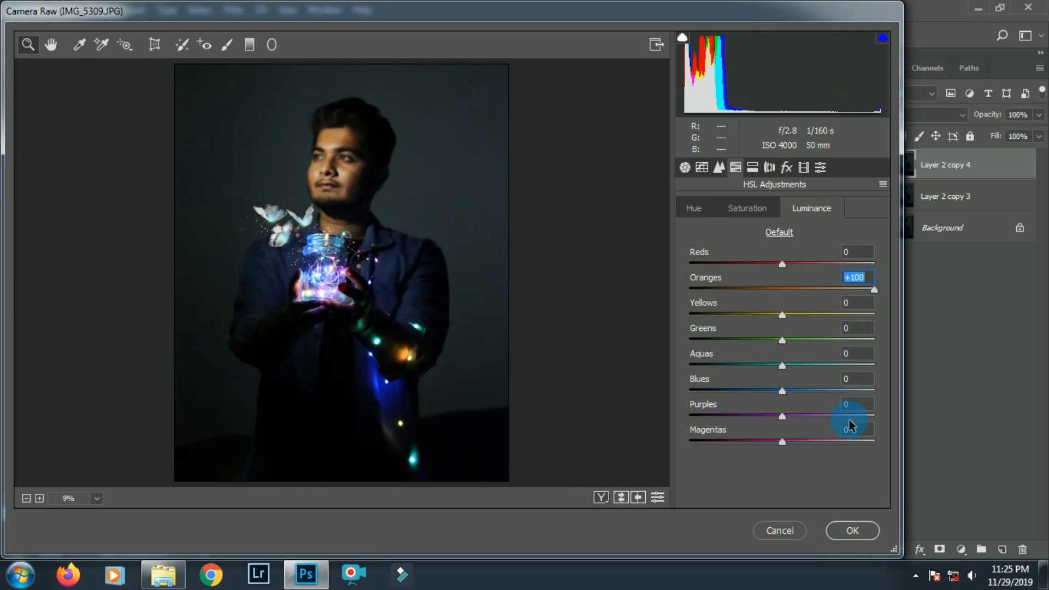
pyautogui.click(852, 531)
pyautogui.scroll(2, 364, 188)
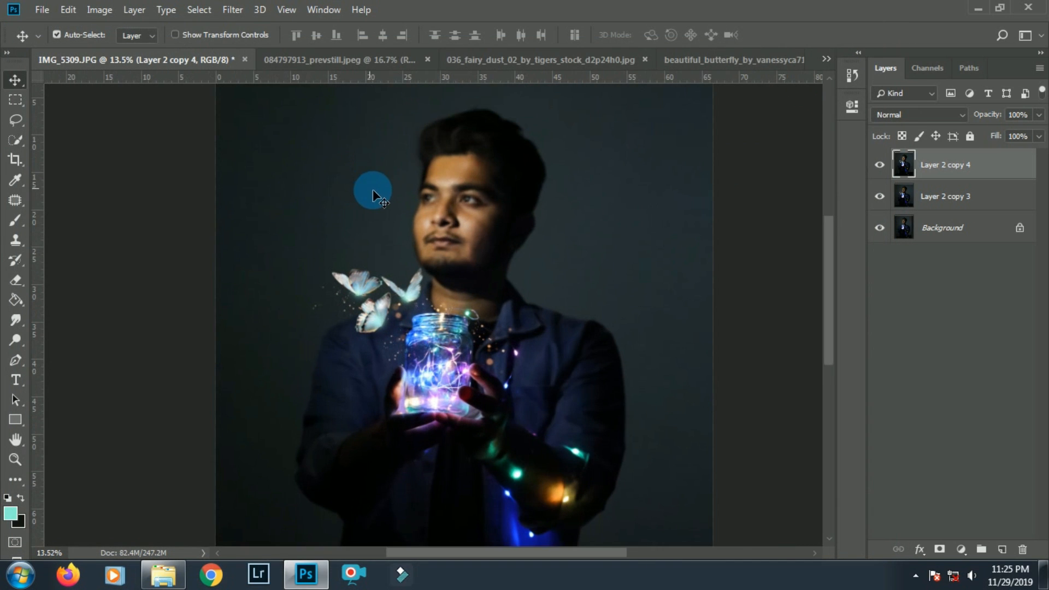
# Compare the portrait with and without Layer 2 copy 4, and erase its brightening around the jar and hand with a 600 px soft round eraser
pyautogui.click(880, 166)
pyautogui.click(880, 166)
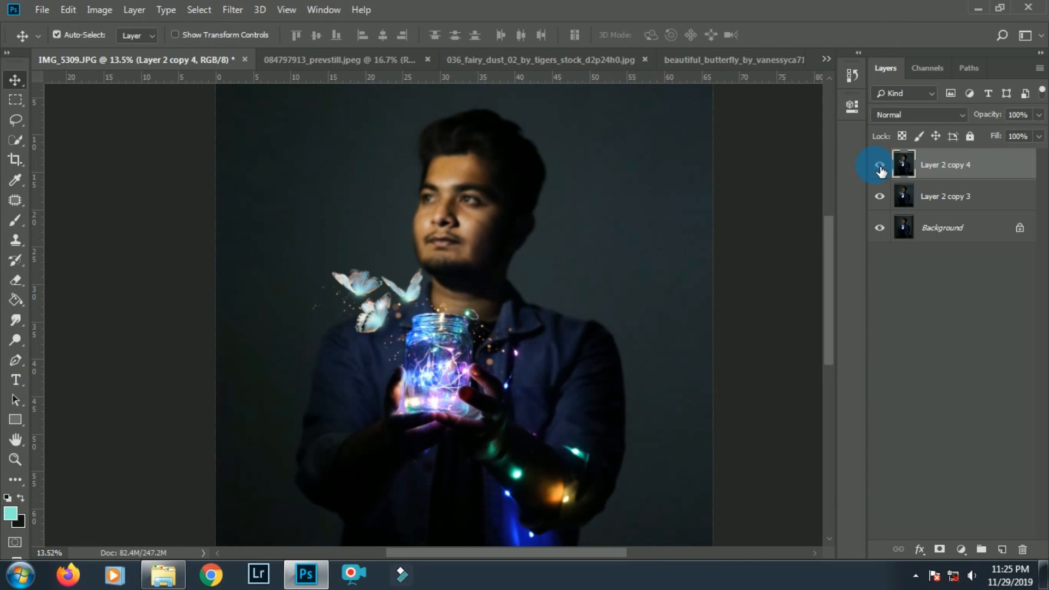
pyautogui.click(880, 167)
pyautogui.click(879, 167)
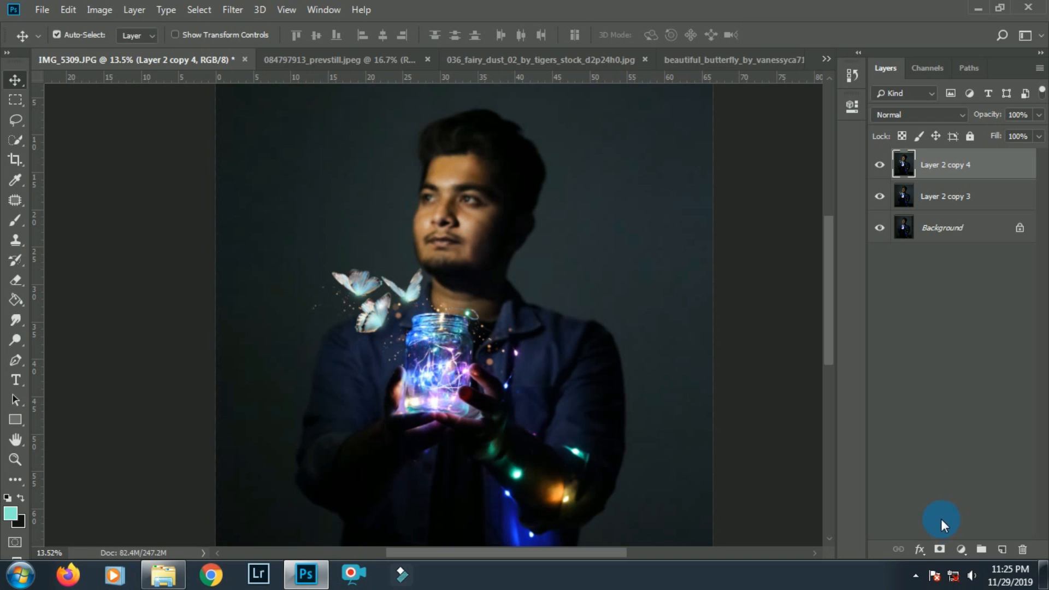
pyautogui.click(870, 454)
pyautogui.click(971, 180)
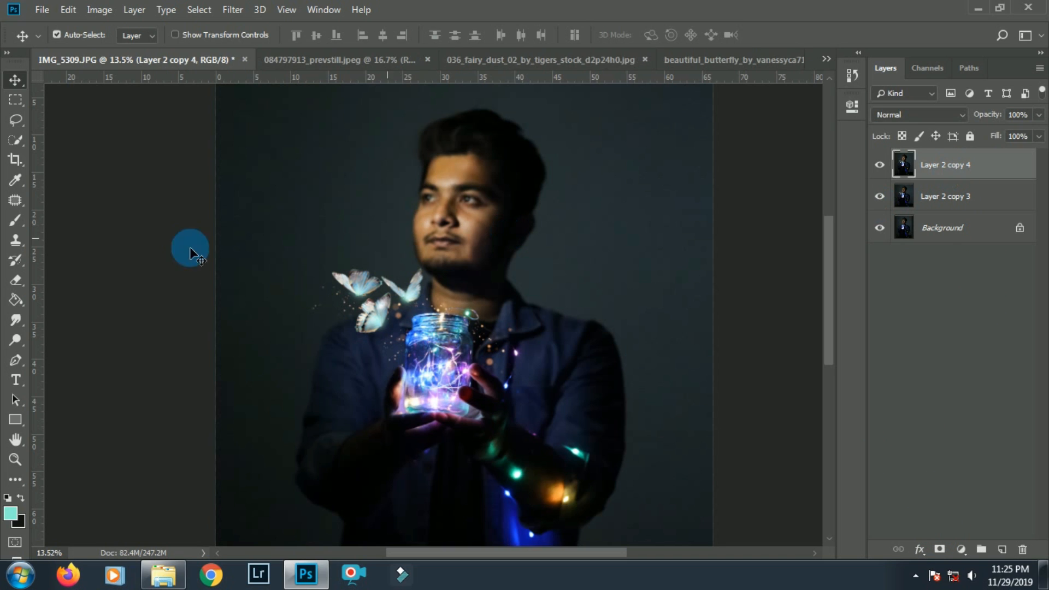
pyautogui.click(16, 279)
pyautogui.rightClick(398, 390)
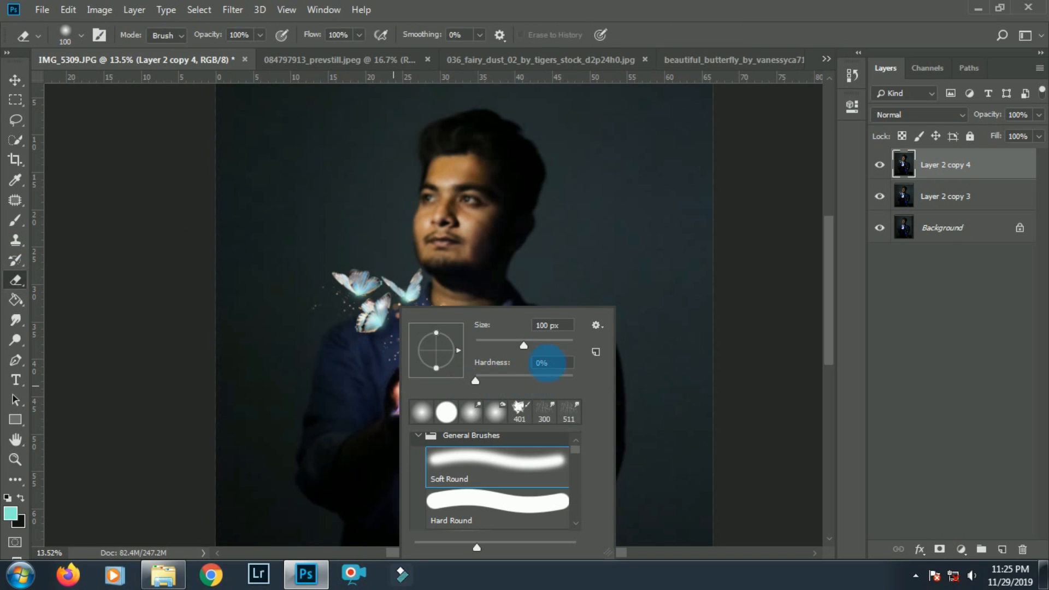
pyautogui.moveTo(561, 343); pyautogui.dragTo(564, 339)
pyautogui.click(351, 367)
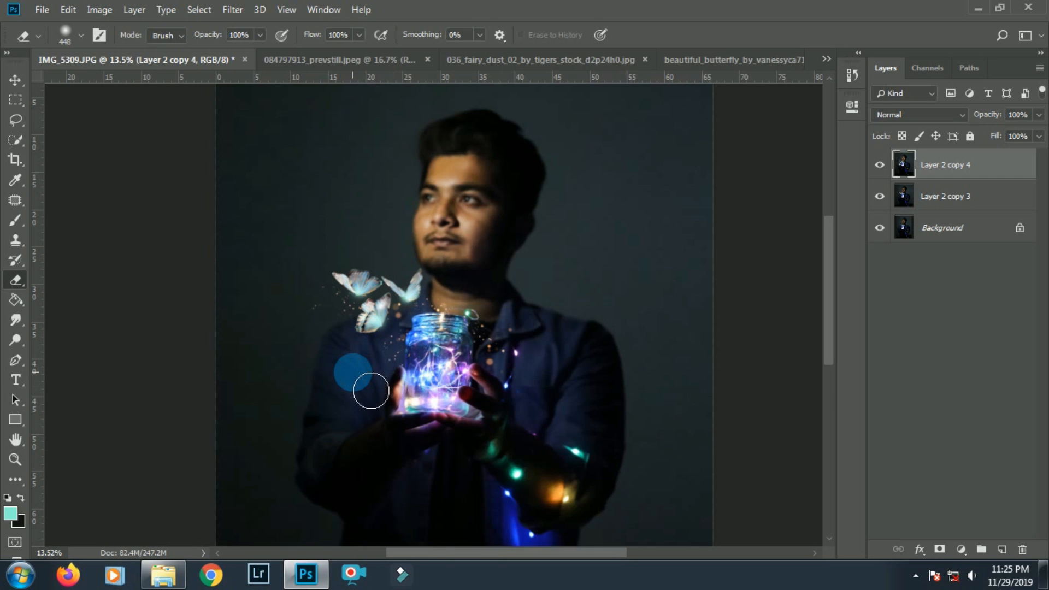
pyautogui.scroll(2, 357, 317)
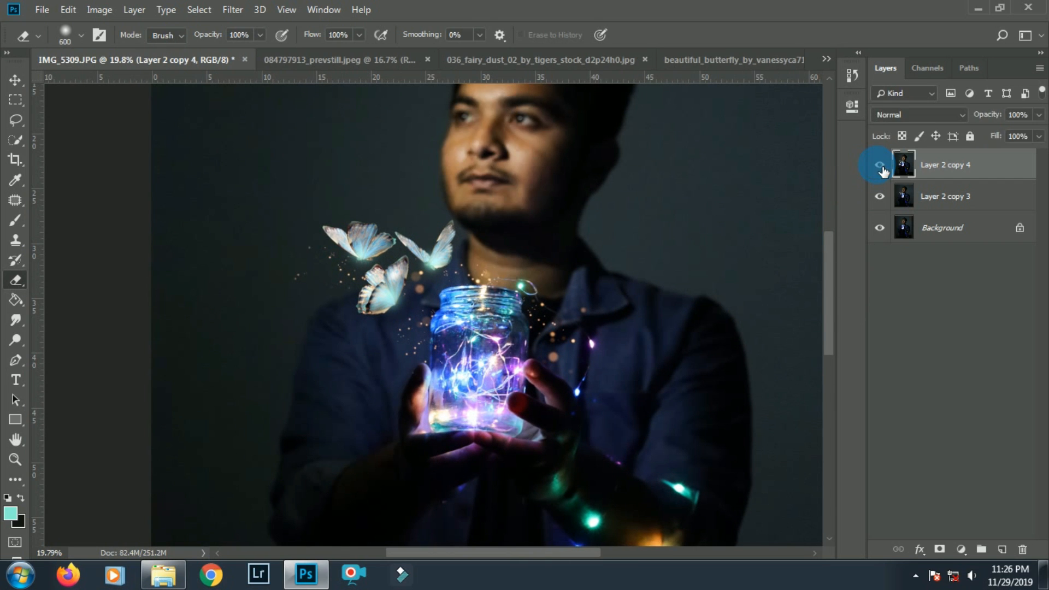
# Compare the erased Layer 2 copy 4 with the layer beneath it, up close around the jar and across the portrait
pyautogui.click(881, 166)
pyautogui.click(880, 165)
pyautogui.click(880, 166)
pyautogui.click(881, 166)
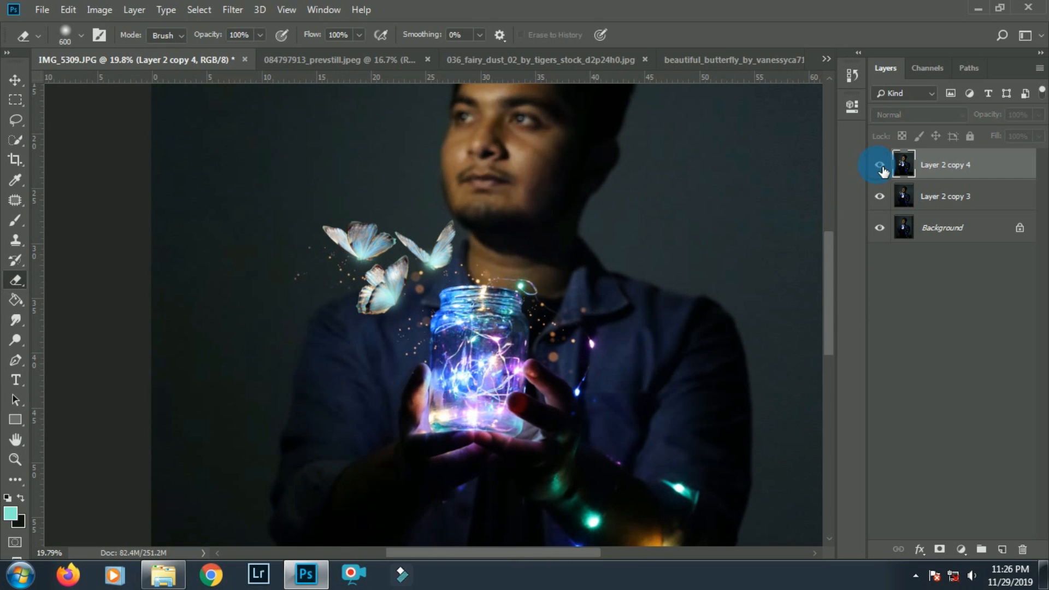
pyautogui.click(881, 166)
pyautogui.click(879, 165)
pyautogui.scroll(-3, 545, 275)
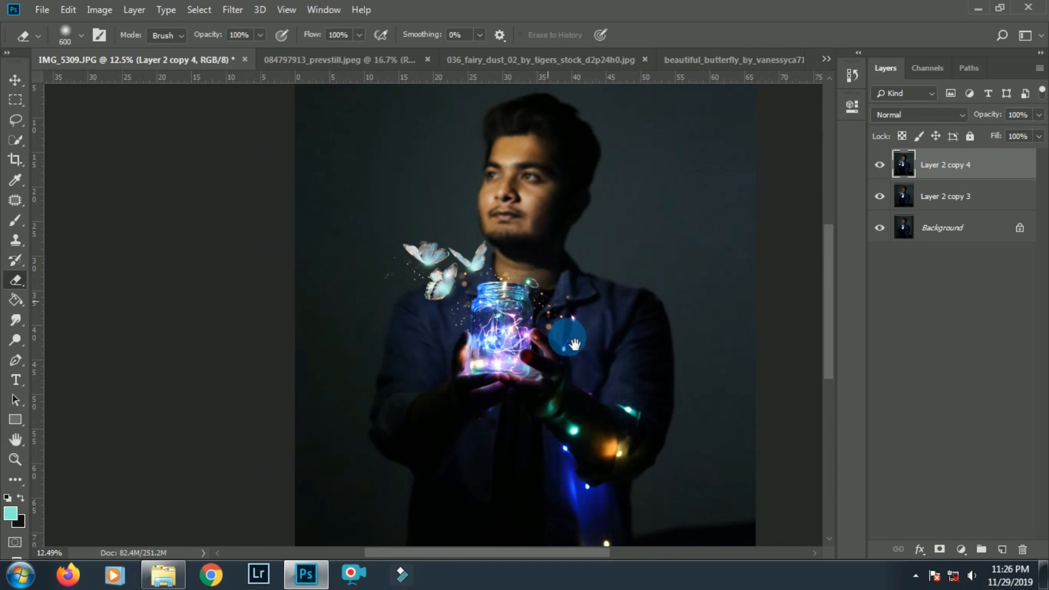
pyautogui.moveTo(577, 349); pyautogui.dragTo(557, 319)
pyautogui.click(880, 165)
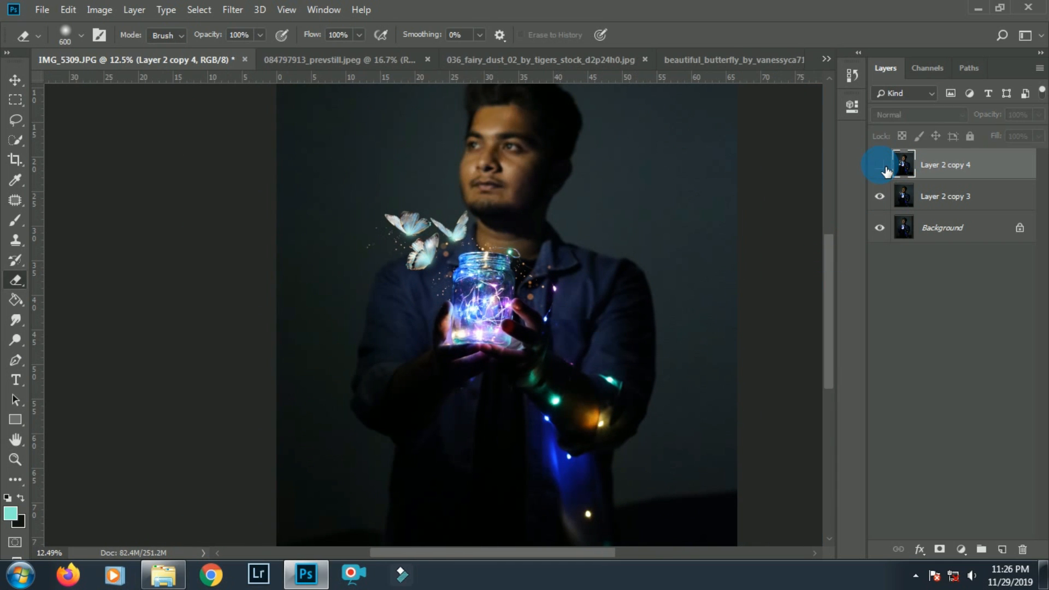
pyautogui.click(881, 165)
# Erase Layer 2 copy 4 over the forearm lights and blue glow, and compare the face with and without the layer
pyautogui.moveTo(686, 351); pyautogui.dragTo(556, 461)
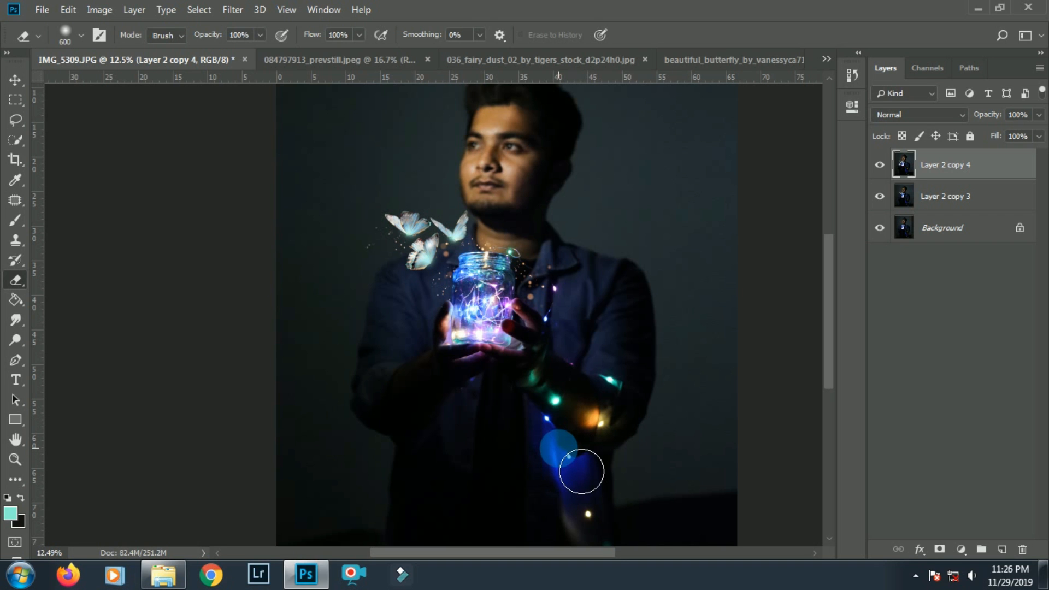
pyautogui.press('v')
pyautogui.scroll(8, 519, 152)
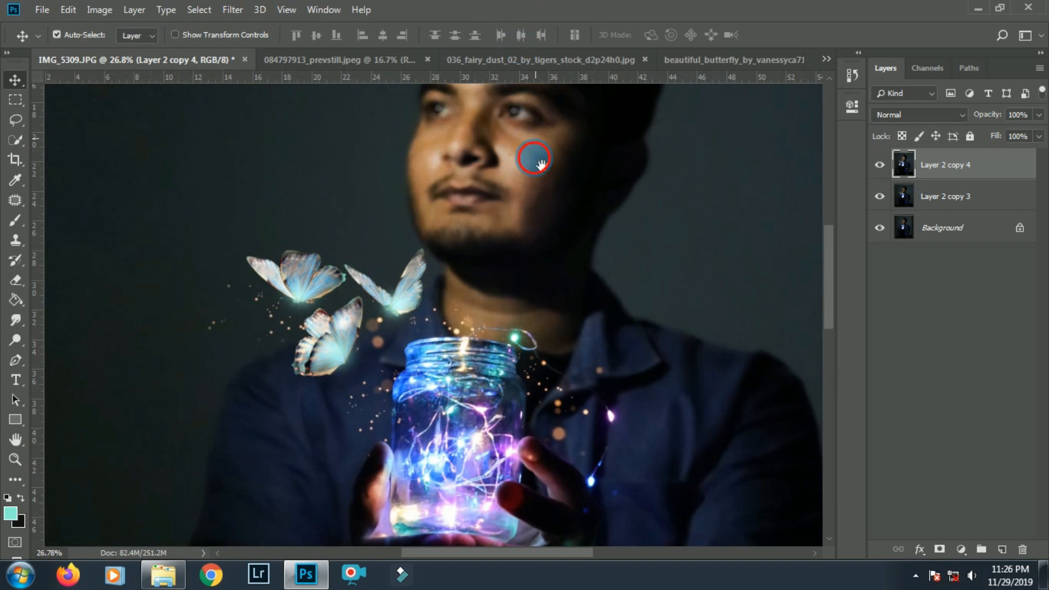
pyautogui.moveTo(540, 165); pyautogui.dragTo(515, 285)
pyautogui.click(879, 164)
pyautogui.click(880, 164)
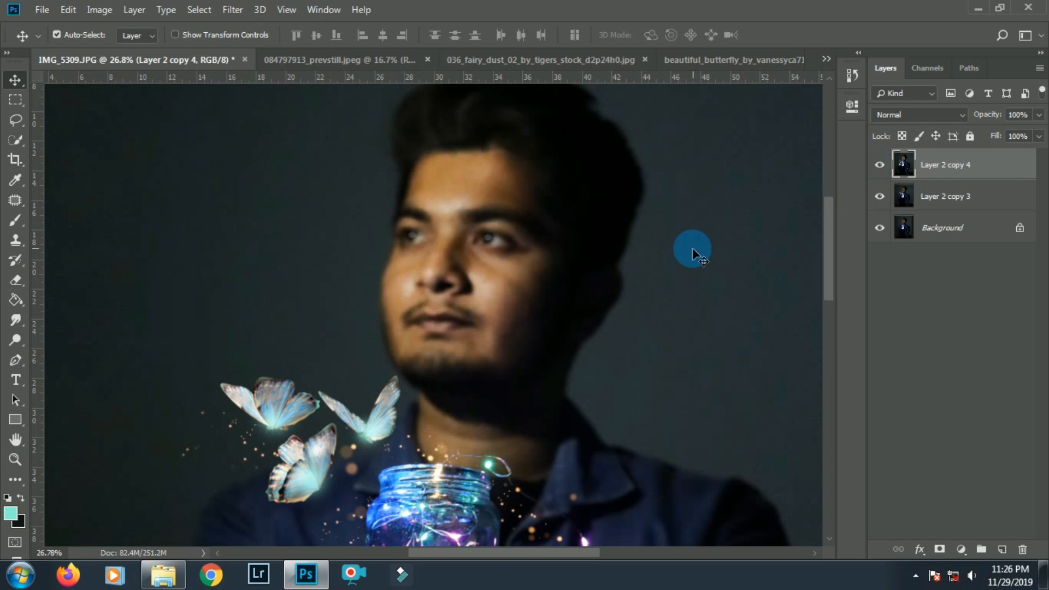
# Merge Layer 2 copy 4 and Layer 2 copy 3 into one layer above the locked Background
pyautogui.scroll(-12, 690, 249)
pyautogui.scroll(-3, 686, 243)
pyautogui.scroll(2, 683, 237)
pyautogui.keyDown('shift'); pyautogui.click(941, 198); pyautogui.keyUp('shift')
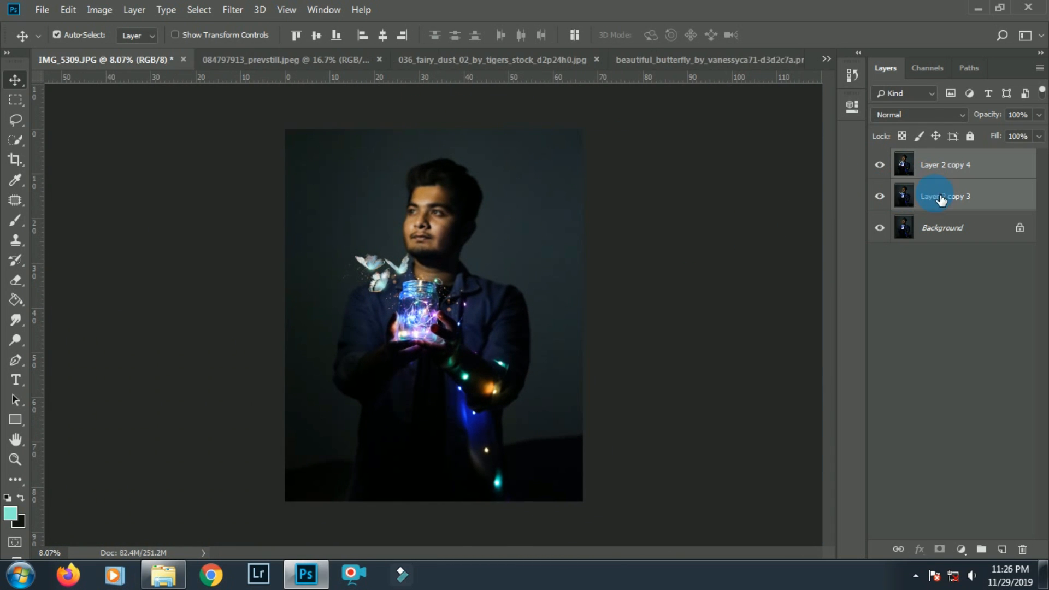
pyautogui.rightClick(943, 201)
pyautogui.click(764, 428)
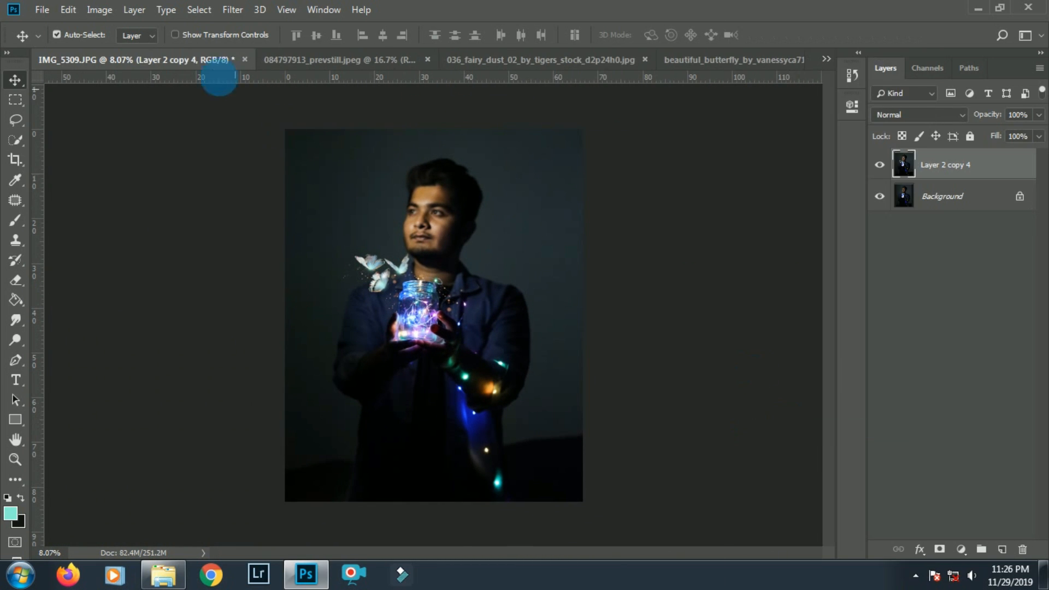
# Start the Camera Raw filter on the merged layer and cool its white balance to Temperature -8
pyautogui.click(232, 10)
pyautogui.click(257, 101)
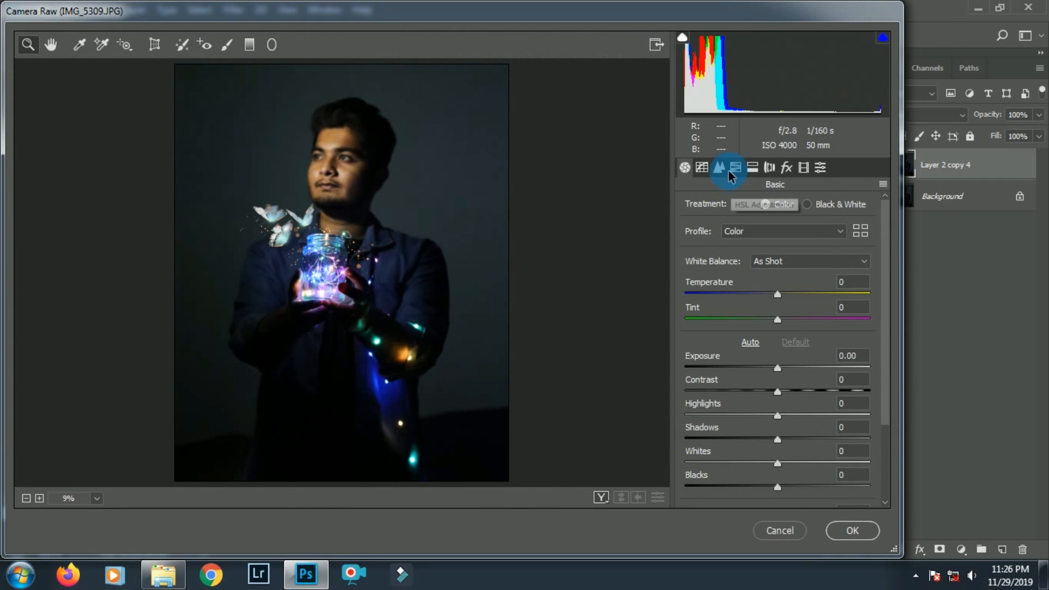
pyautogui.moveTo(777, 295); pyautogui.dragTo(771, 294)
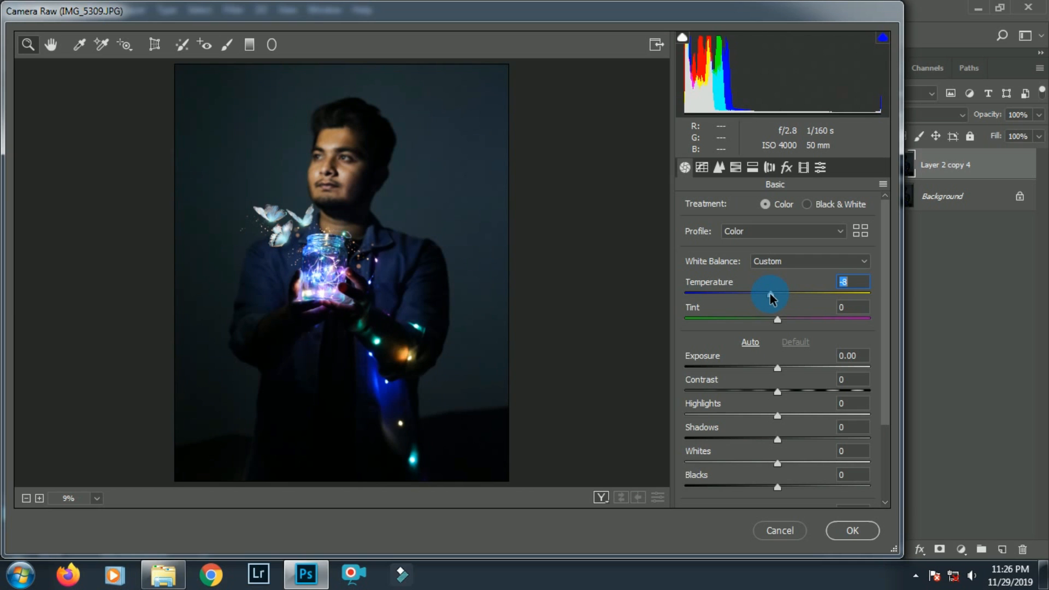
# Set the Blue Primary hue to -38 in the calibration settings, checking the jar and butterflies up close
pyautogui.click(804, 167)
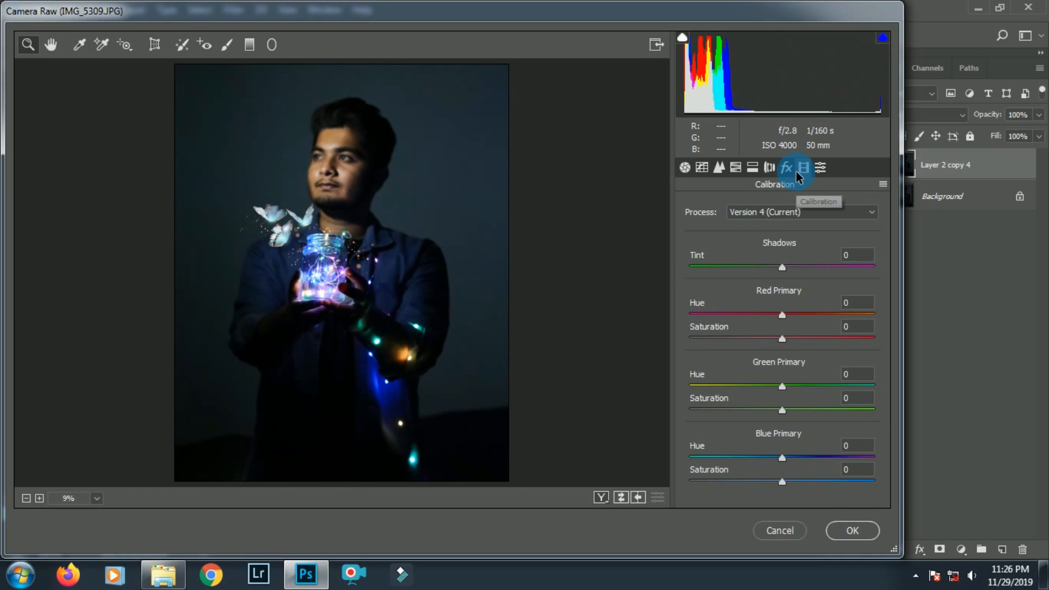
pyautogui.moveTo(782, 456); pyautogui.dragTo(752, 461)
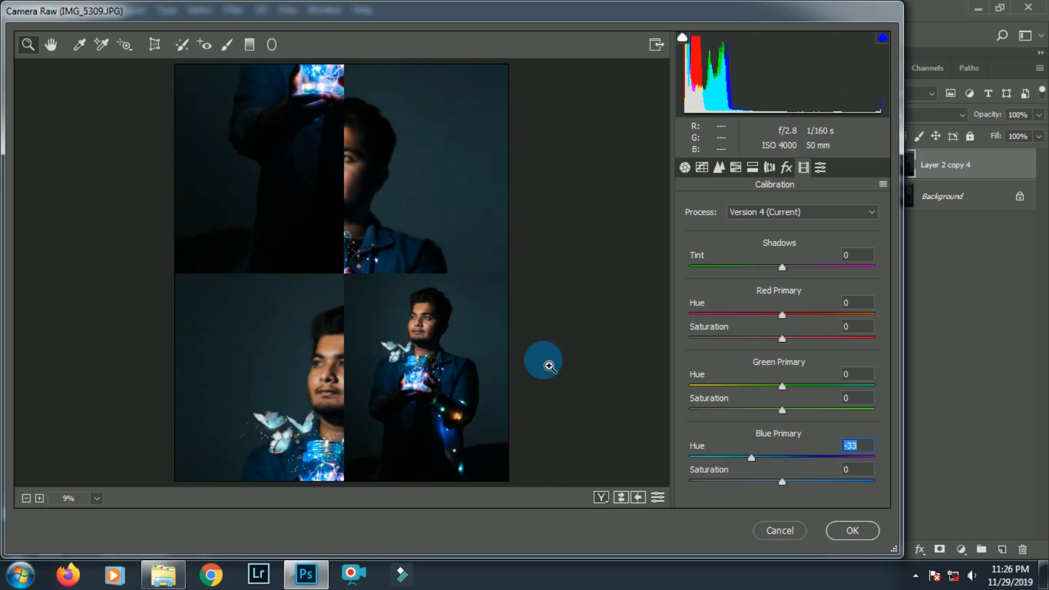
pyautogui.click(382, 257)
pyautogui.click(364, 288)
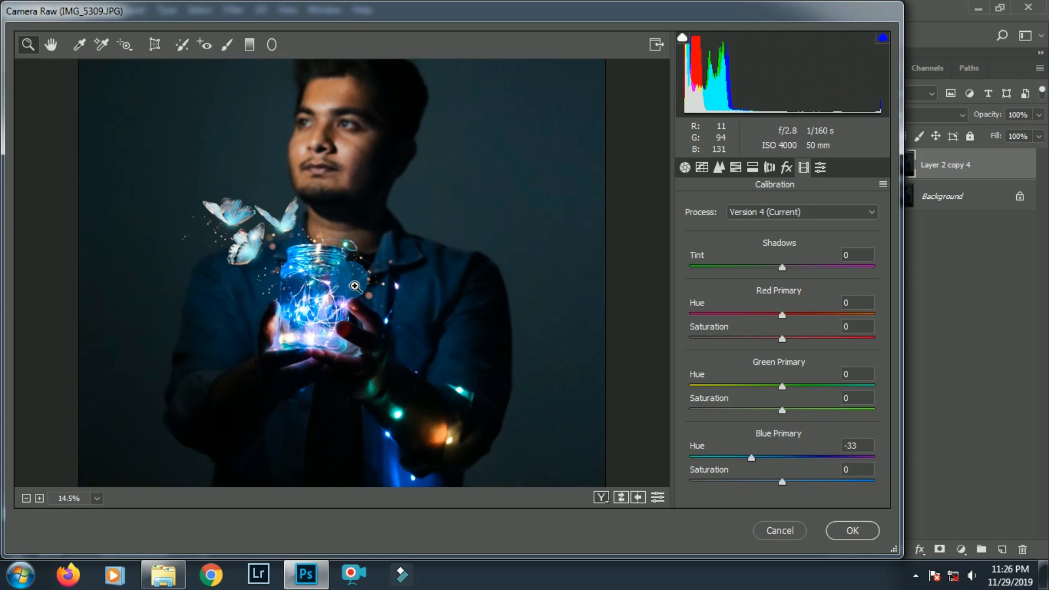
pyautogui.moveTo(363, 200); pyautogui.dragTo(432, 263)
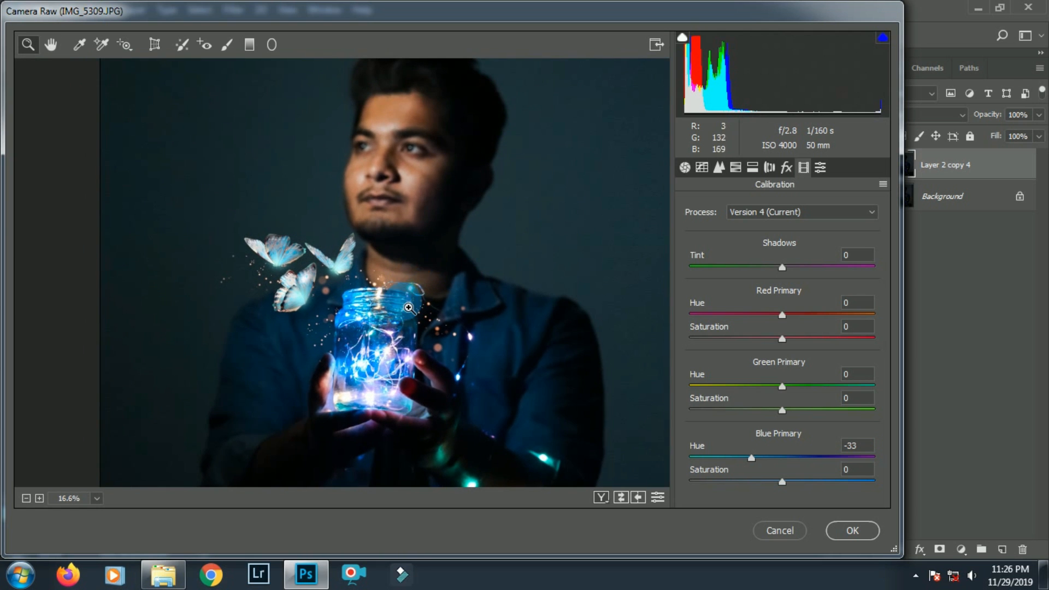
pyautogui.click(407, 306)
pyautogui.moveTo(787, 460); pyautogui.dragTo(753, 466)
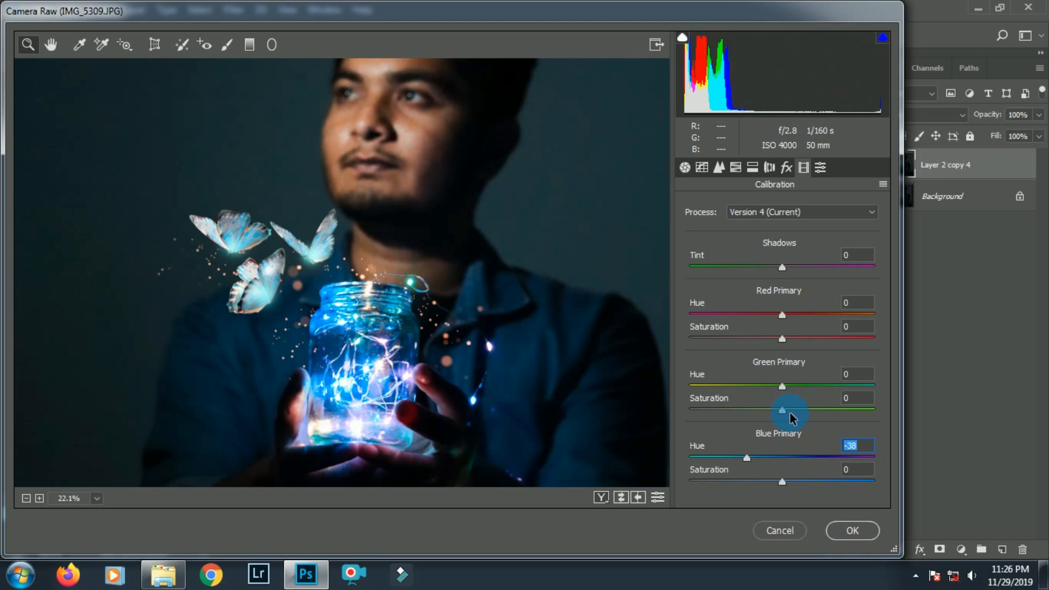
# Set the calibration saturation to +6 for Green Primary and +1 for Red Primary, and check the whole portrait
pyautogui.moveTo(791, 418)
pyautogui.mouseDown()
pyautogui.moveTo(873, 416)
pyautogui.moveTo(745, 415)
pyautogui.moveTo(877, 415)
pyautogui.moveTo(744, 421)
pyautogui.moveTo(896, 421)
pyautogui.moveTo(785, 418)
pyautogui.moveTo(797, 421)
pyautogui.mouseUp()
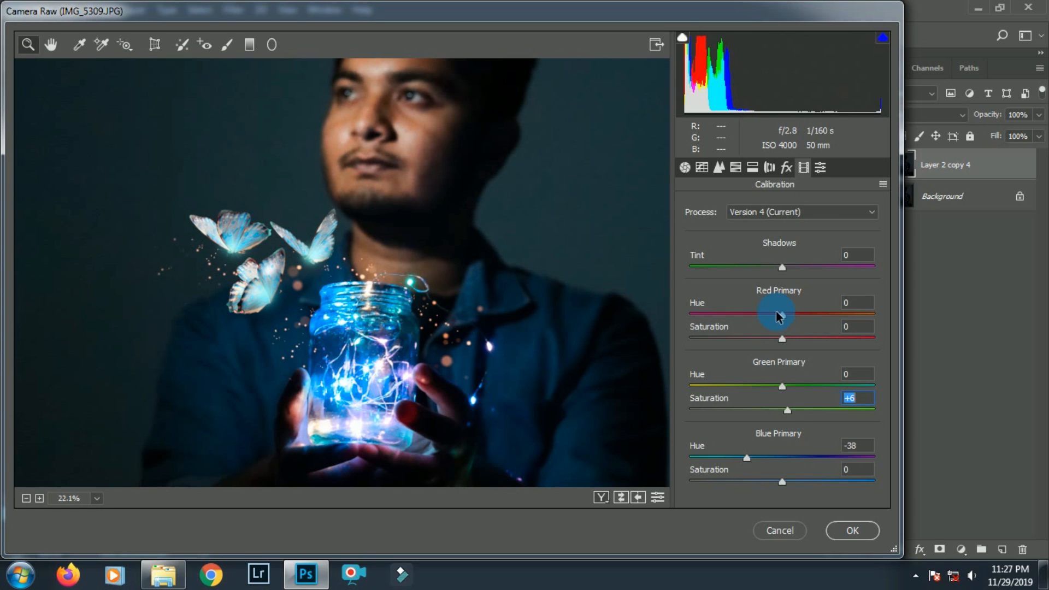
pyautogui.moveTo(788, 338)
pyautogui.mouseDown()
pyautogui.moveTo(824, 335)
pyautogui.moveTo(773, 339)
pyautogui.moveTo(809, 340)
pyautogui.moveTo(773, 339)
pyautogui.moveTo(788, 339)
pyautogui.mouseUp()
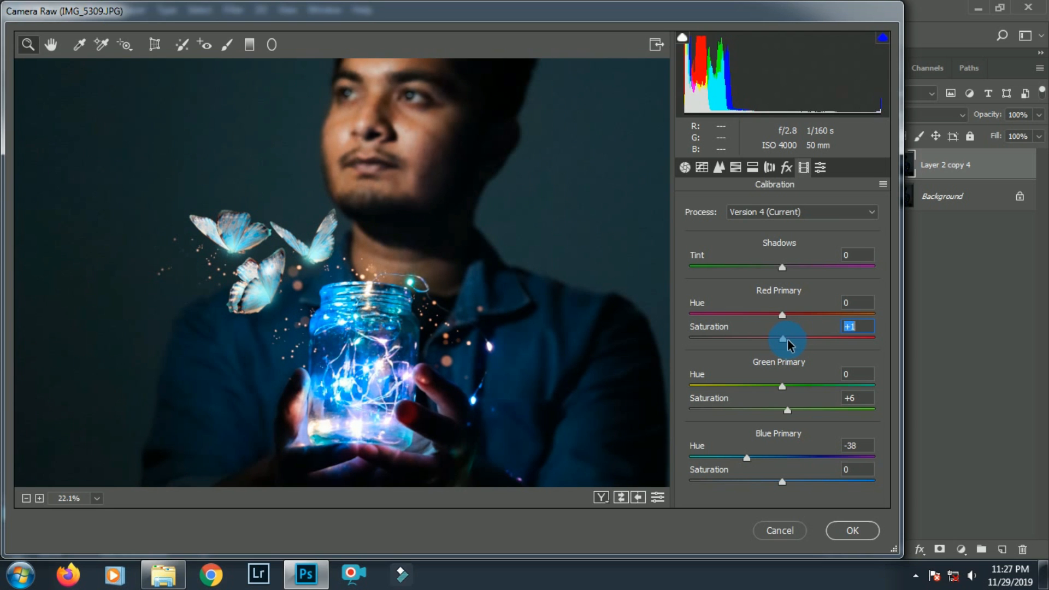
pyautogui.scroll(-2, 457, 330)
pyautogui.scroll(-3, 459, 332)
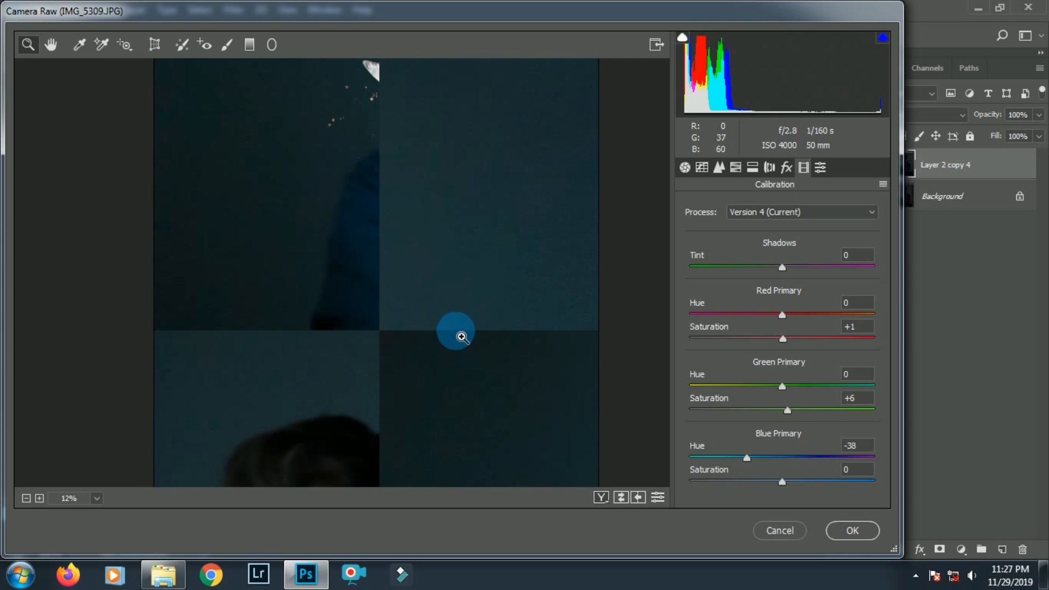
pyautogui.scroll(1, 414, 318)
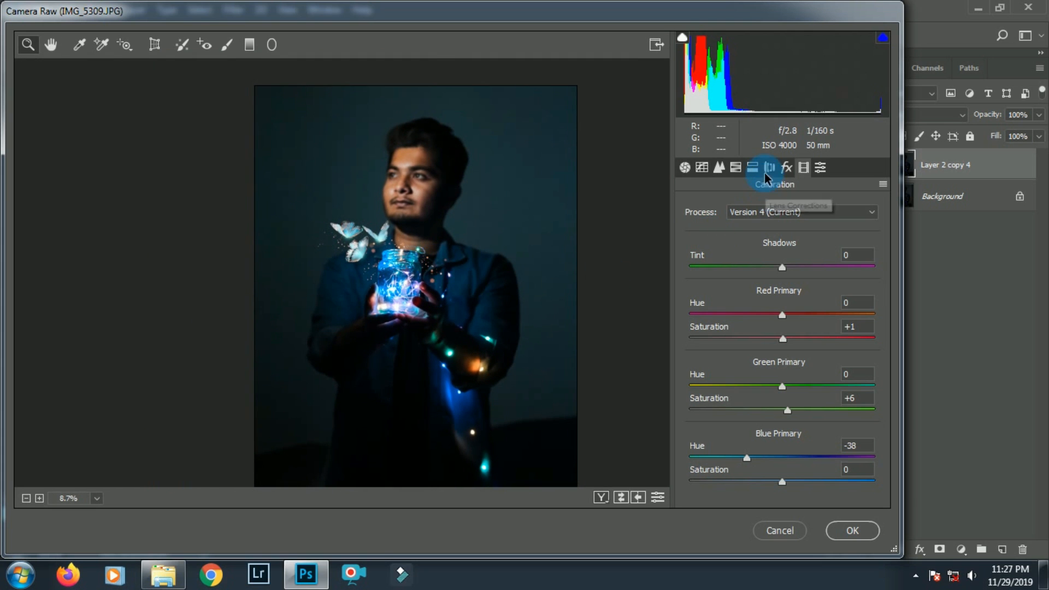
# Try a Post Crop Vignetting amount of +17 and reset it to 0
pyautogui.click(786, 168)
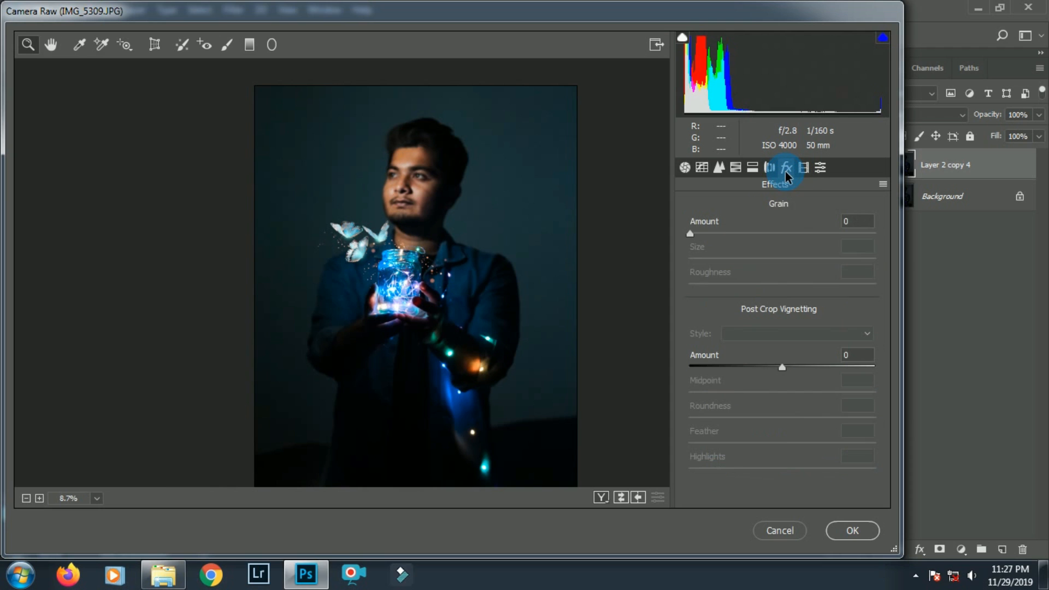
pyautogui.moveTo(783, 367)
pyautogui.mouseDown()
pyautogui.moveTo(763, 367)
pyautogui.moveTo(797, 365)
pyautogui.mouseUp()
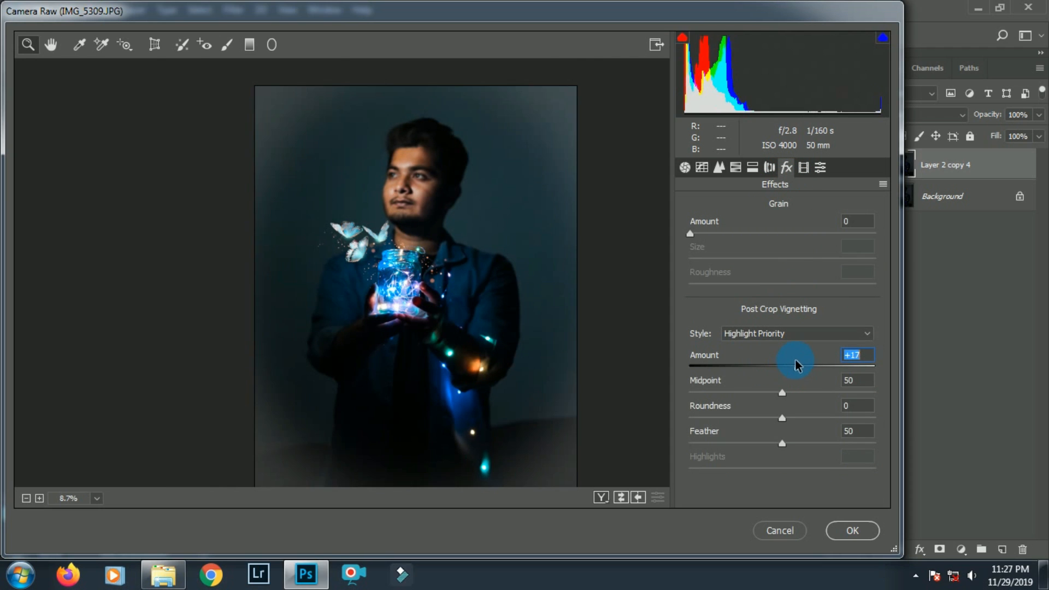
pyautogui.write('0')
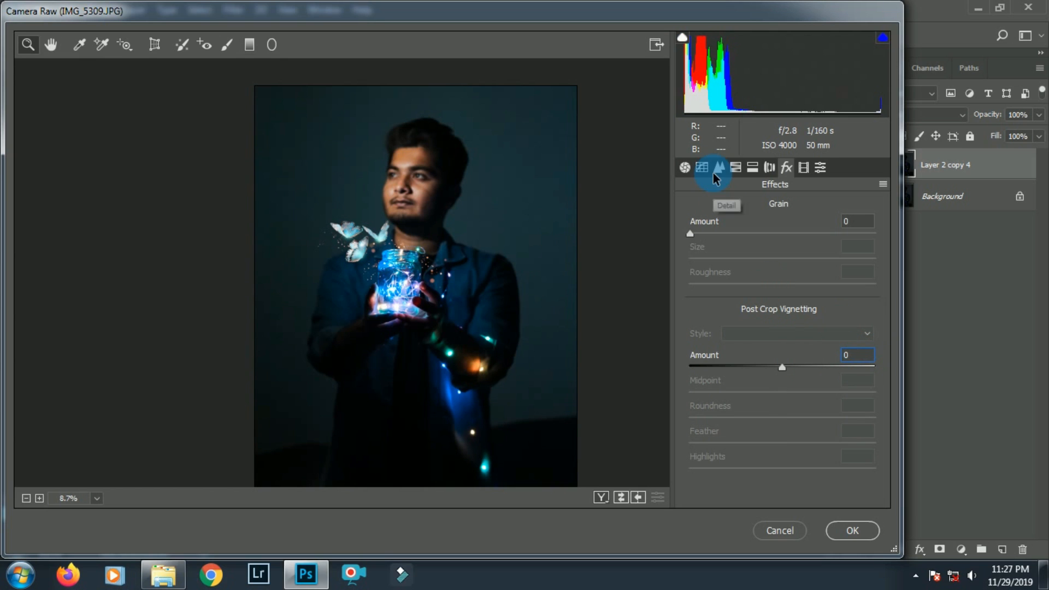
# Set the Oranges hue to +3 in the HSL adjustments and check the skin tone up close
pyautogui.click(735, 169)
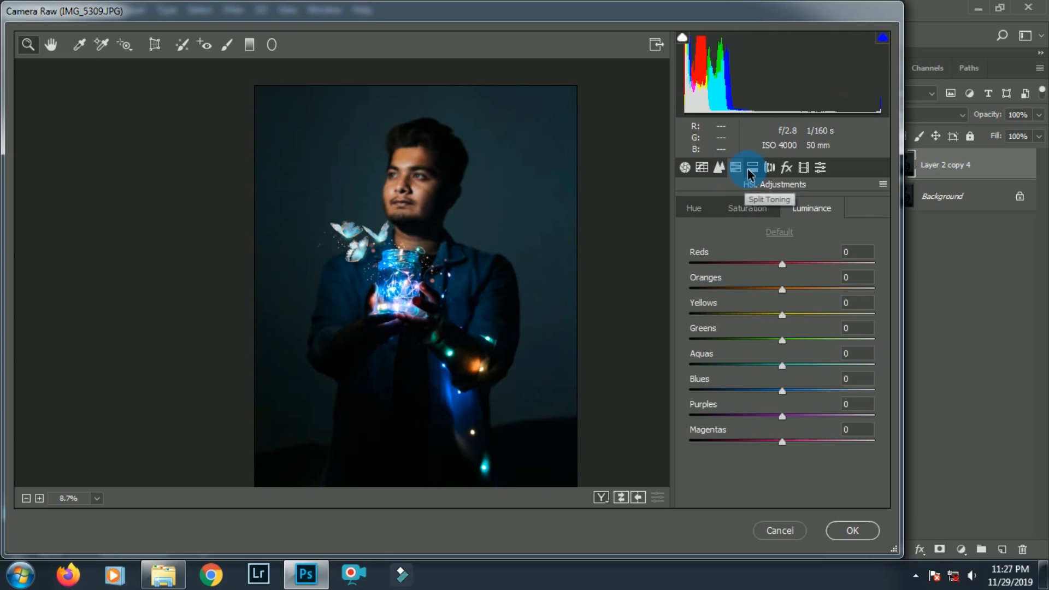
pyautogui.click(711, 208)
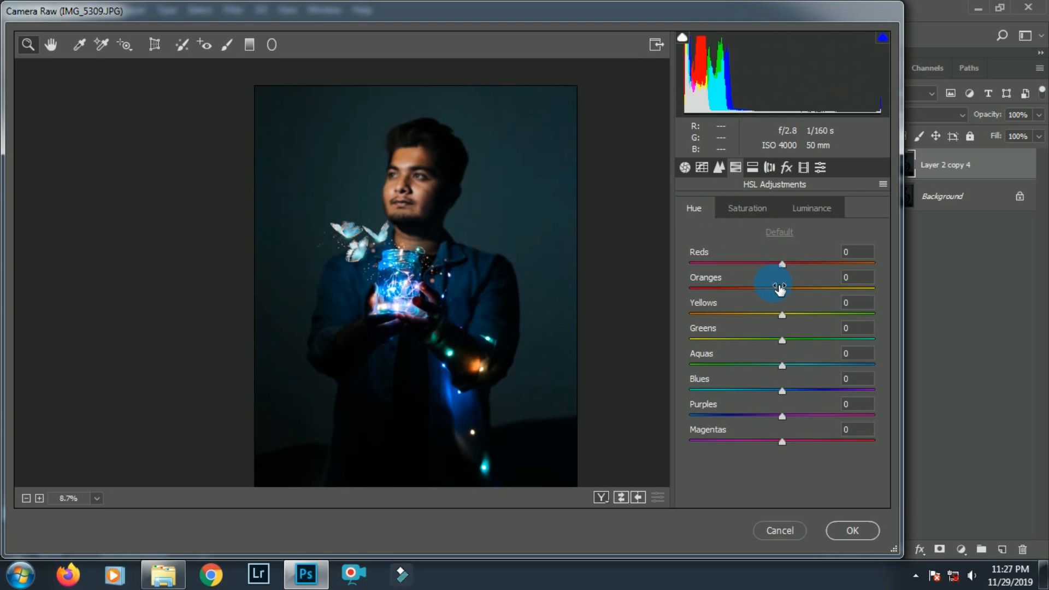
pyautogui.moveTo(785, 287); pyautogui.dragTo(789, 287)
pyautogui.click(423, 201)
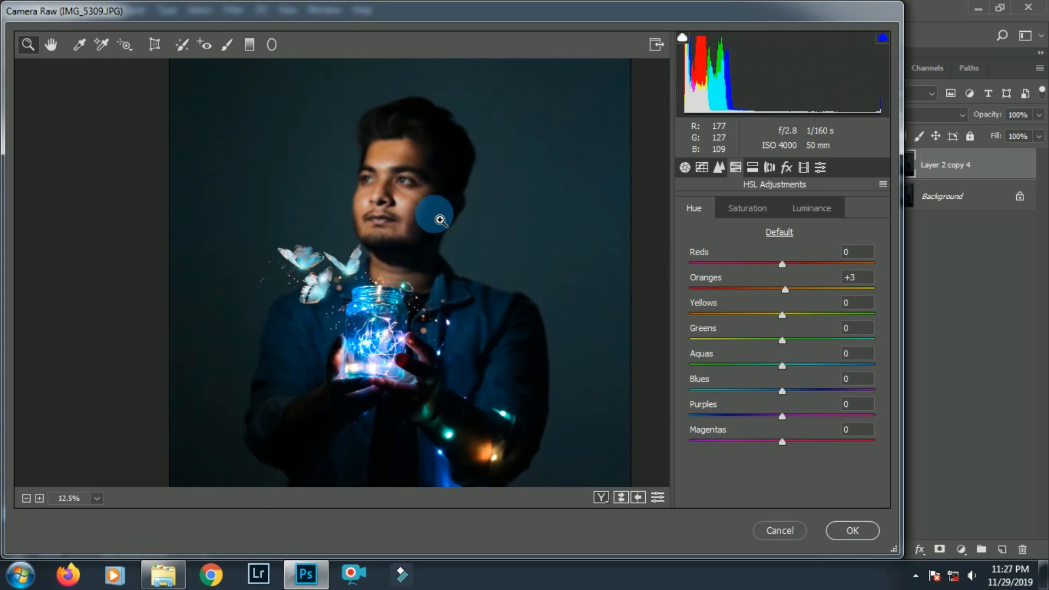
# Try an Oranges luminance of +10 in the HSL adjustments and reset it to 0
pyautogui.click(759, 213)
pyautogui.moveTo(775, 287)
pyautogui.mouseDown()
pyautogui.moveTo(730, 286)
pyautogui.moveTo(812, 290)
pyautogui.moveTo(670, 297)
pyautogui.moveTo(809, 285)
pyautogui.moveTo(793, 293)
pyautogui.mouseUp()
pyautogui.click(812, 208)
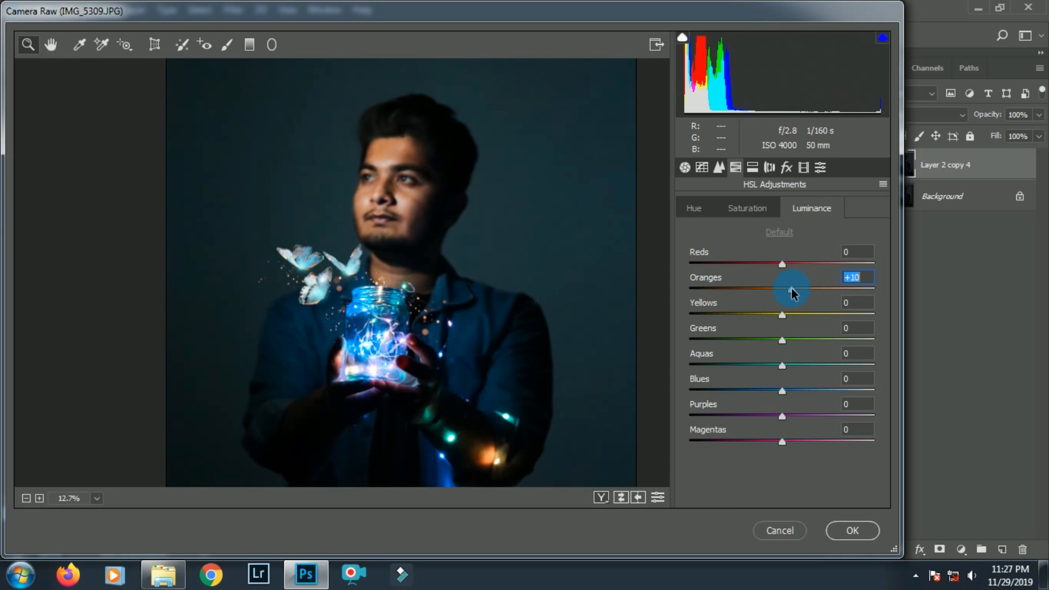
pyautogui.doubleClick(788, 286)
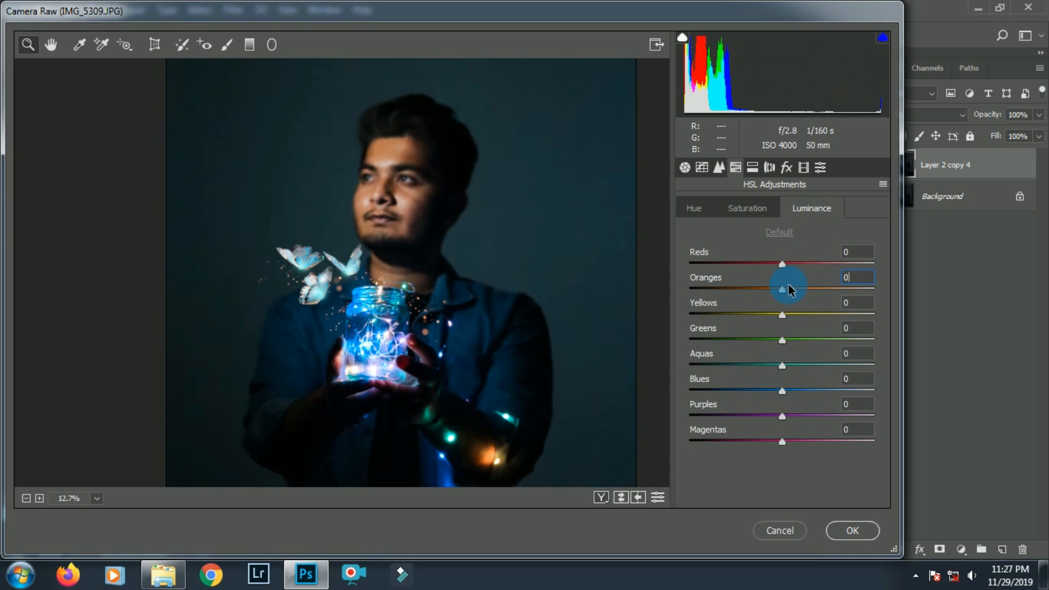
# Set the Reds hue to +5 in the HSL adjustments and check the portrait as a whole
pyautogui.click(688, 206)
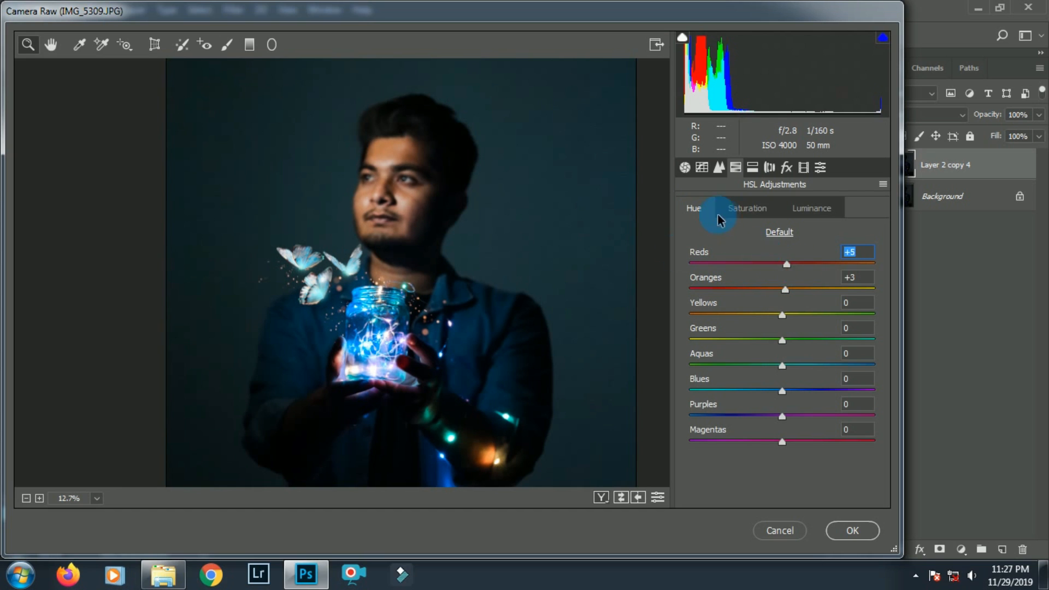
pyautogui.keyDown('alt'); pyautogui.click(504, 316); pyautogui.keyUp('alt')
pyautogui.keyDown('alt'); pyautogui.click(378, 371); pyautogui.keyUp('alt')
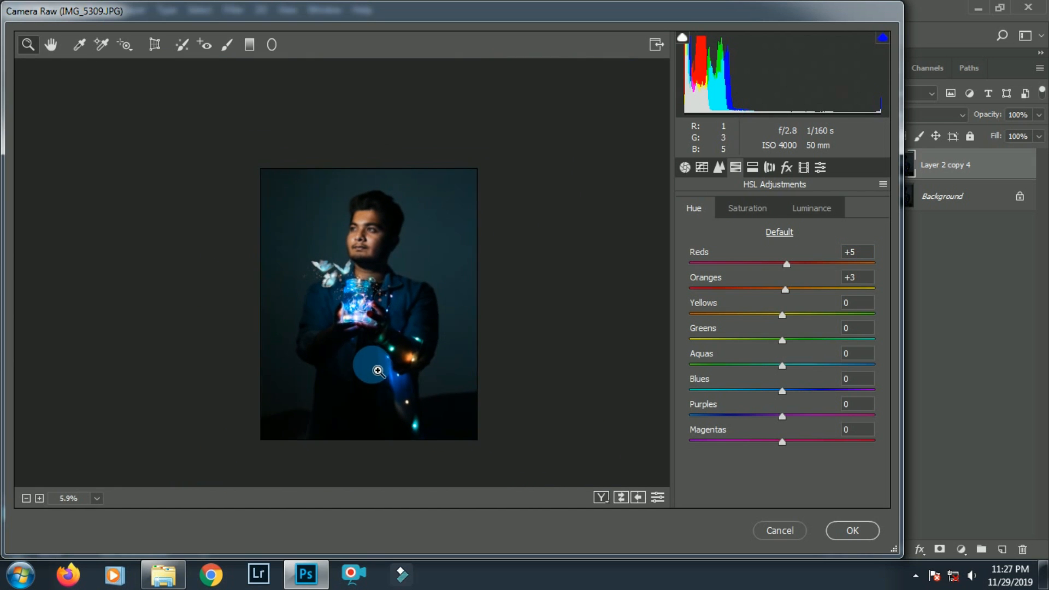
# Set the split toning highlights to hue 21 and saturation 6, and check the effect on the portrait
pyautogui.click(356, 246)
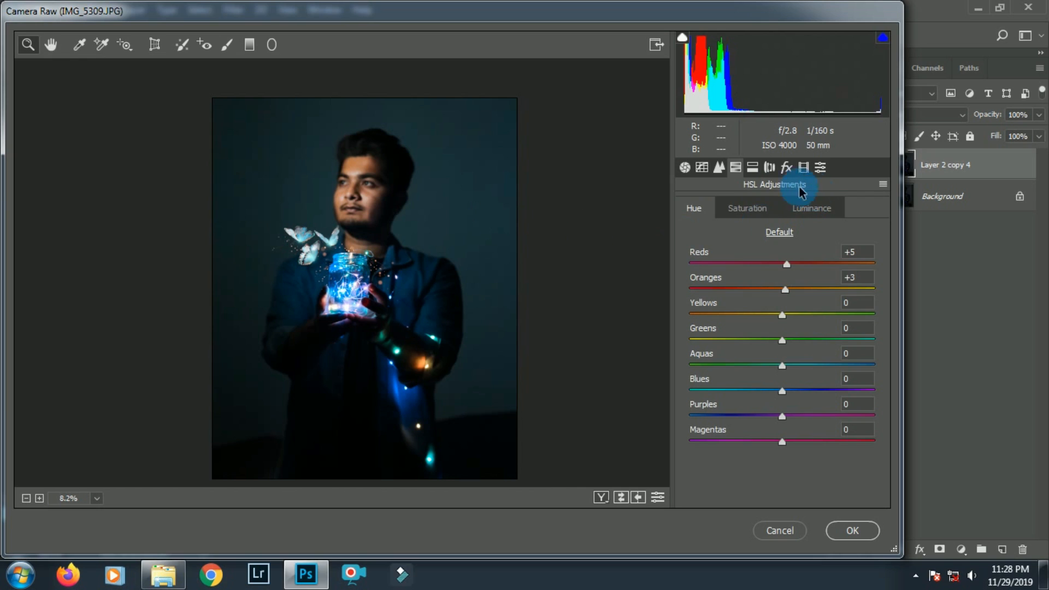
pyautogui.click(756, 168)
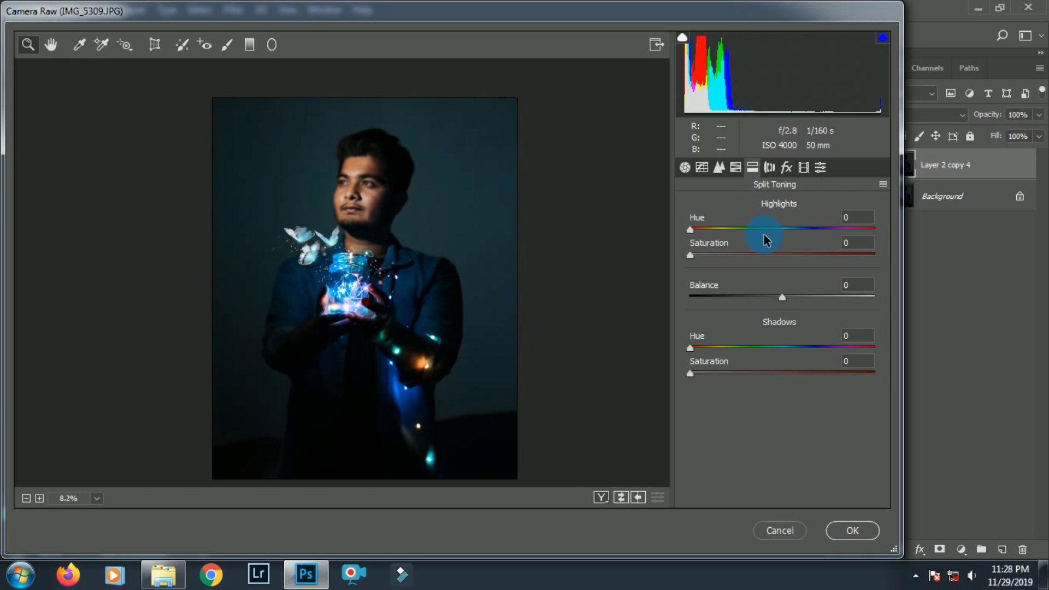
pyautogui.click(720, 229)
pyautogui.click(730, 254)
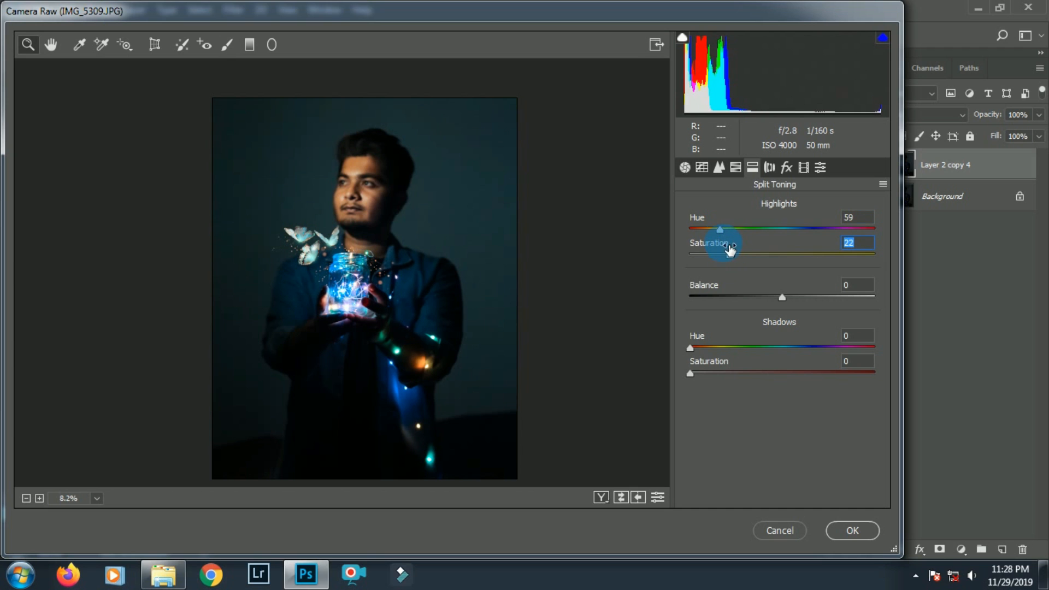
pyautogui.moveTo(719, 230); pyautogui.dragTo(807, 235)
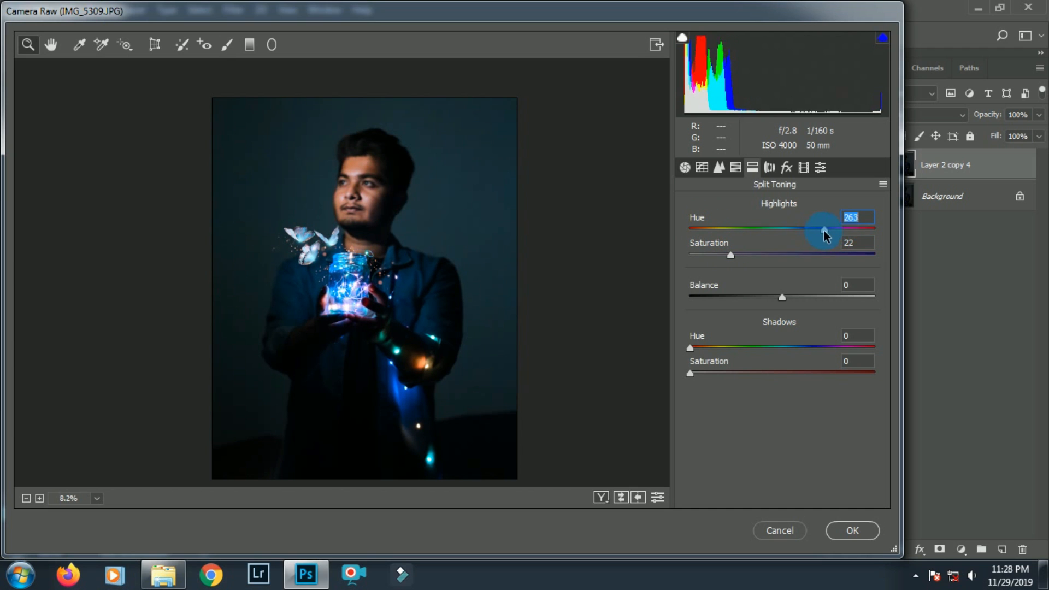
pyautogui.click(344, 208)
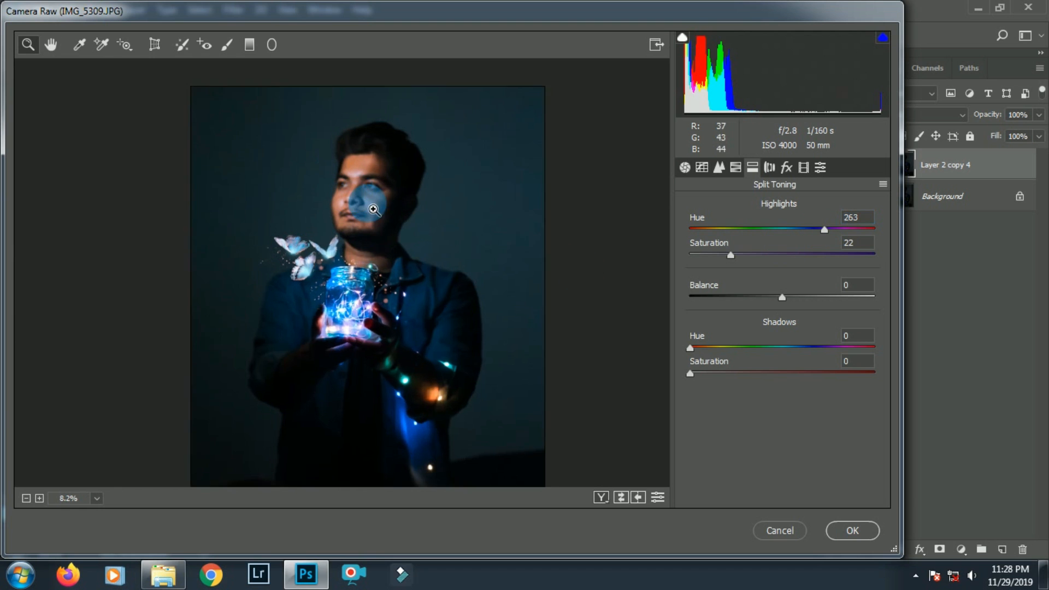
pyautogui.moveTo(732, 267); pyautogui.dragTo(701, 265)
pyautogui.click(700, 230)
pyautogui.scroll(-6, 421, 351)
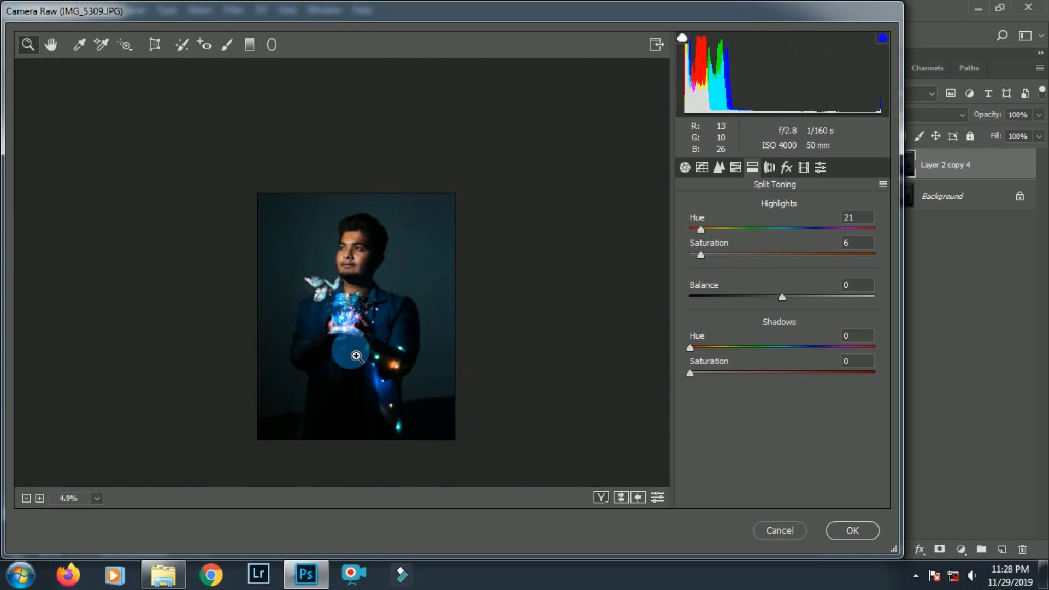
pyautogui.moveTo(357, 355)
pyautogui.mouseDown()
pyautogui.moveTo(370, 363)
pyautogui.moveTo(354, 346)
pyautogui.moveTo(371, 356)
pyautogui.mouseUp()
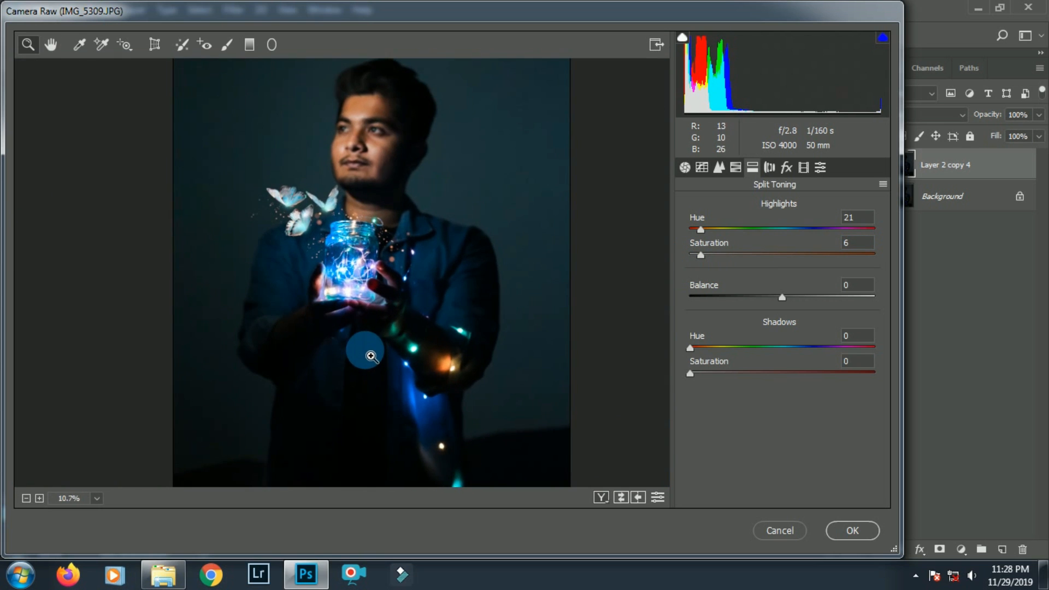
# Set the split toning shadows to hue 209 and saturation 14 for a teal-blue cast, and check the portrait
pyautogui.click(727, 348)
pyautogui.click(728, 373)
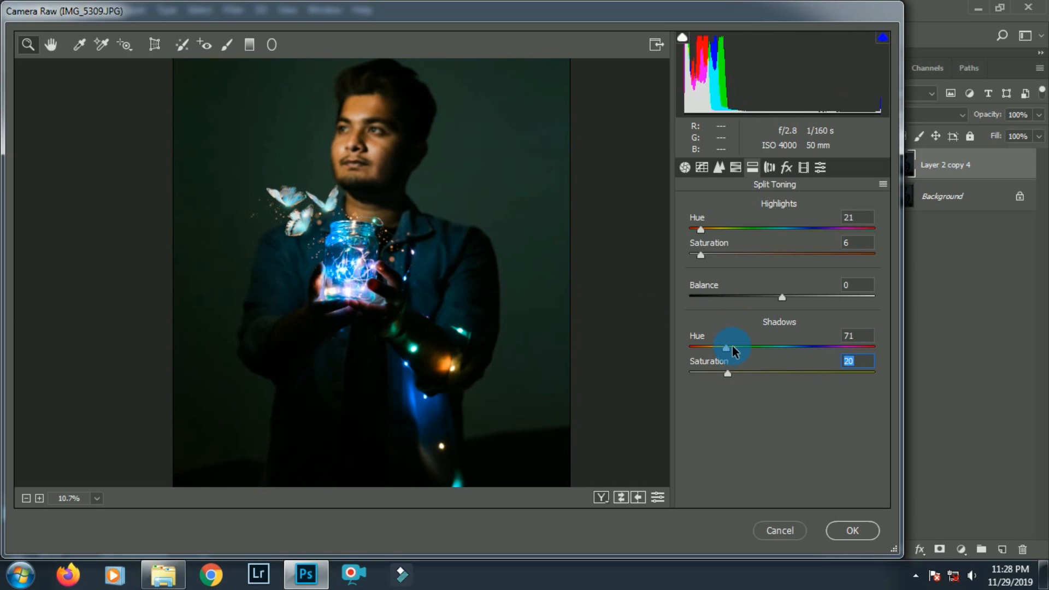
pyautogui.moveTo(734, 350); pyautogui.dragTo(802, 353)
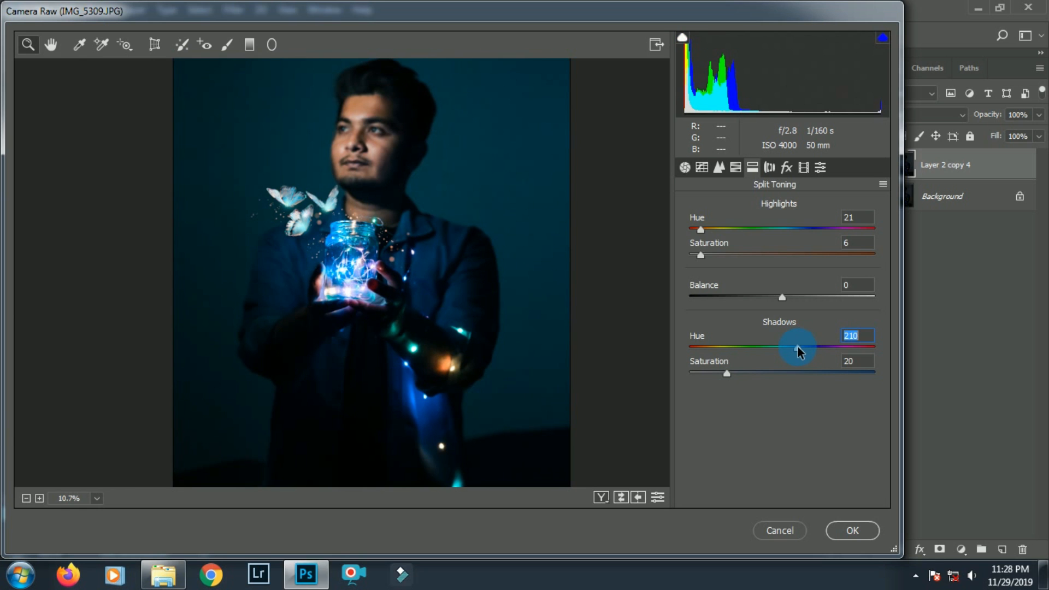
pyautogui.moveTo(730, 376)
pyautogui.mouseDown()
pyautogui.moveTo(746, 373)
pyautogui.moveTo(656, 372)
pyautogui.moveTo(713, 383)
pyautogui.moveTo(799, 376)
pyautogui.moveTo(662, 382)
pyautogui.moveTo(718, 386)
pyautogui.mouseUp()
pyautogui.scroll(-3, 424, 360)
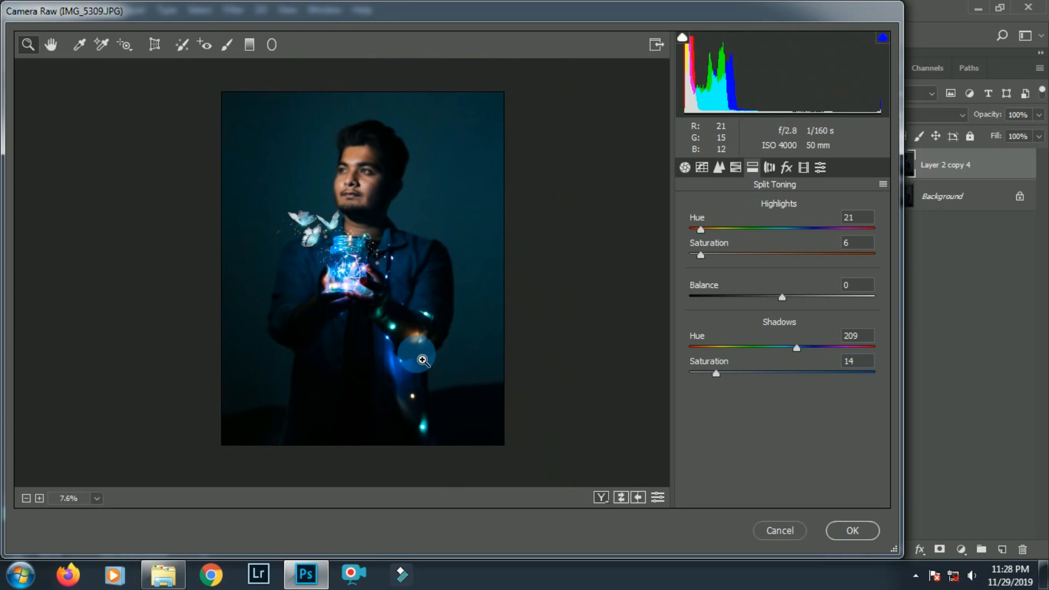
pyautogui.scroll(2, 421, 358)
# Set Contrast to +7, Highlights to -2, Whites to +4 and Blacks to +8 in the Basic adjustments
pyautogui.click(692, 171)
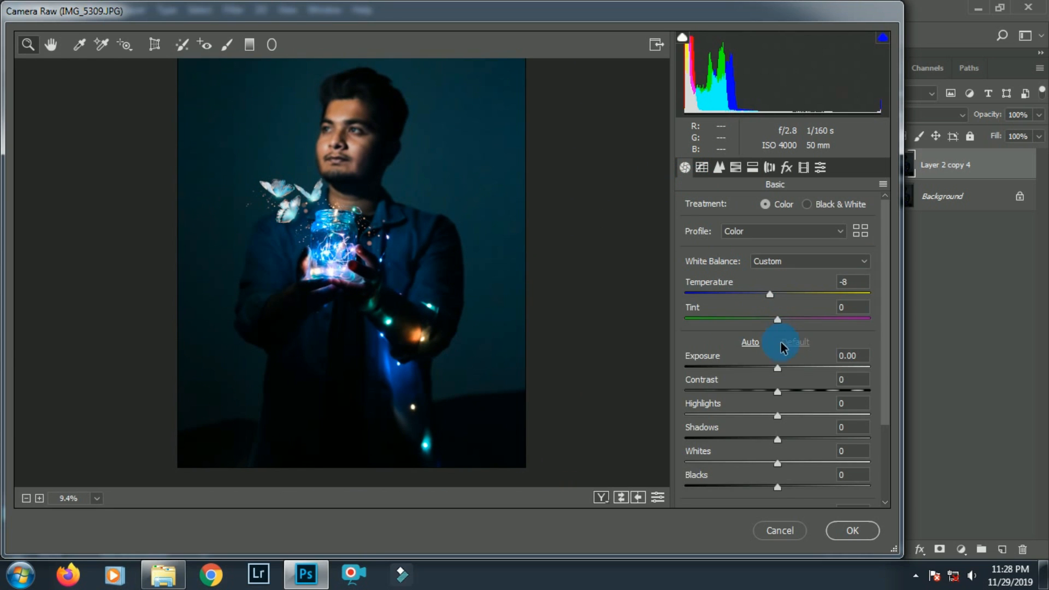
pyautogui.moveTo(788, 392); pyautogui.dragTo(784, 391)
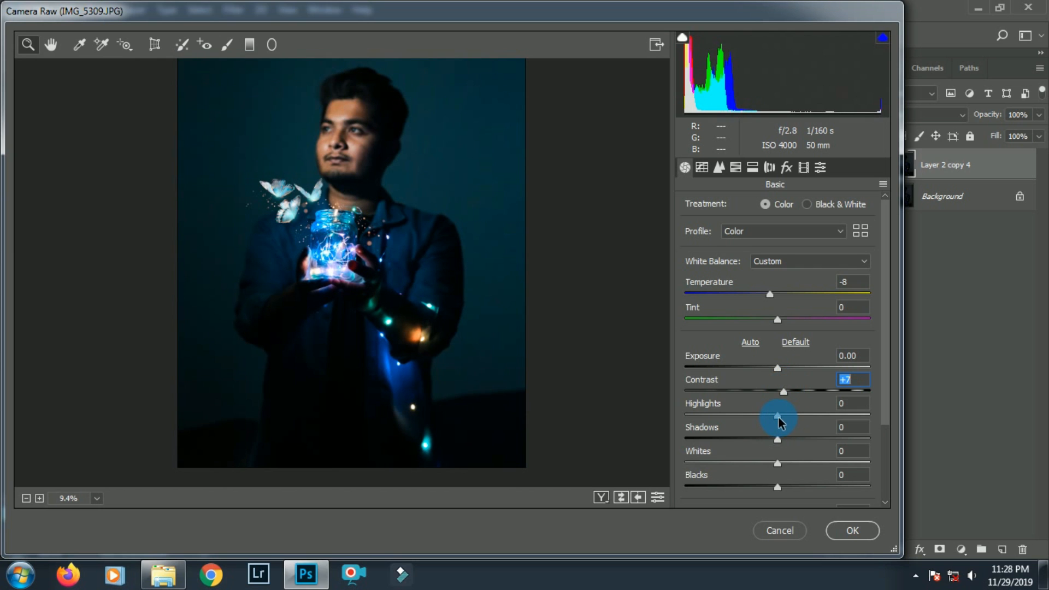
pyautogui.moveTo(778, 416)
pyautogui.mouseDown()
pyautogui.moveTo(733, 414)
pyautogui.moveTo(775, 413)
pyautogui.moveTo(766, 409)
pyautogui.moveTo(740, 417)
pyautogui.moveTo(774, 421)
pyautogui.mouseUp()
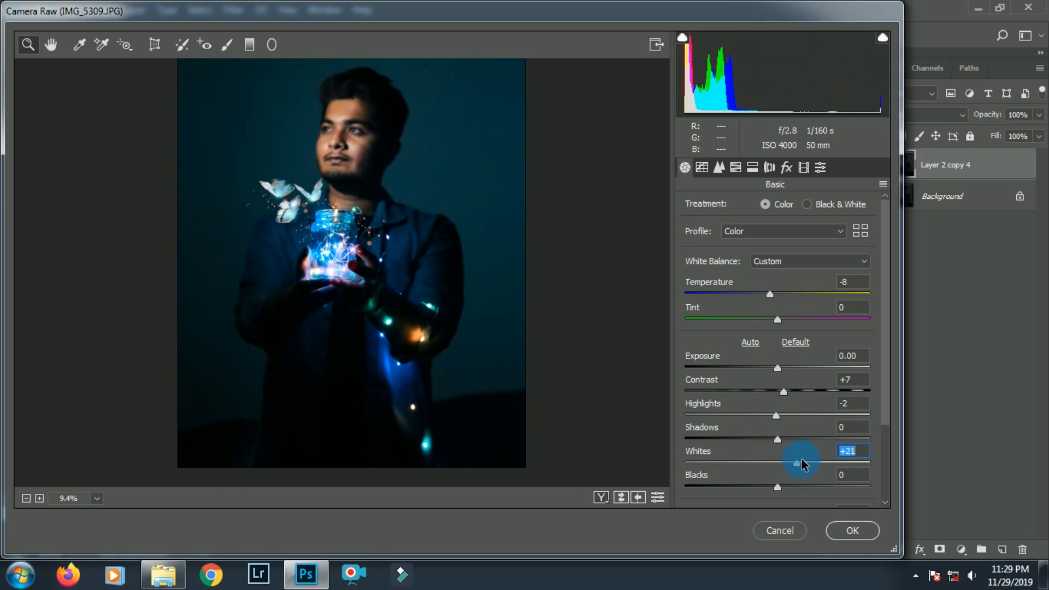
pyautogui.moveTo(802, 463)
pyautogui.mouseDown()
pyautogui.moveTo(773, 461)
pyautogui.moveTo(843, 461)
pyautogui.moveTo(773, 468)
pyautogui.moveTo(787, 465)
pyautogui.mouseUp()
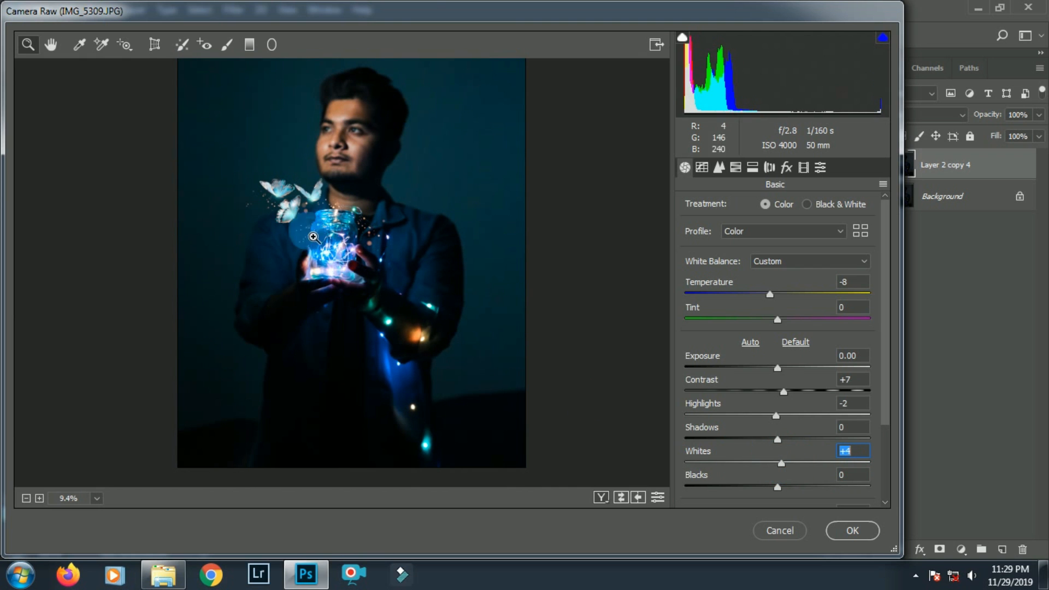
pyautogui.moveTo(312, 229)
pyautogui.mouseDown()
pyautogui.moveTo(332, 231)
pyautogui.moveTo(298, 227)
pyautogui.mouseUp()
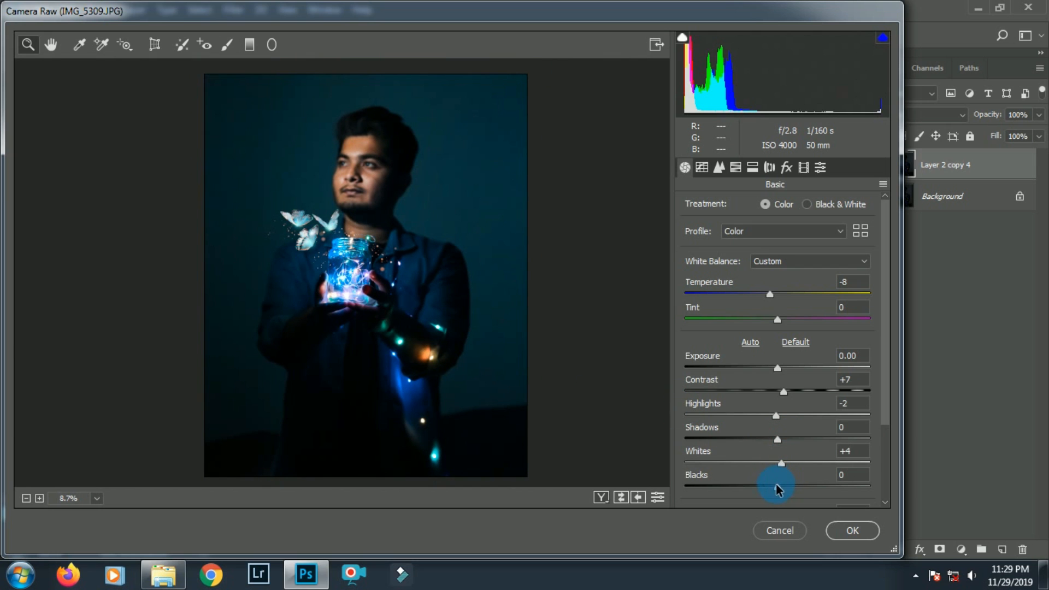
pyautogui.moveTo(777, 489)
pyautogui.mouseDown()
pyautogui.moveTo(759, 488)
pyautogui.moveTo(796, 484)
pyautogui.moveTo(787, 487)
pyautogui.mouseUp()
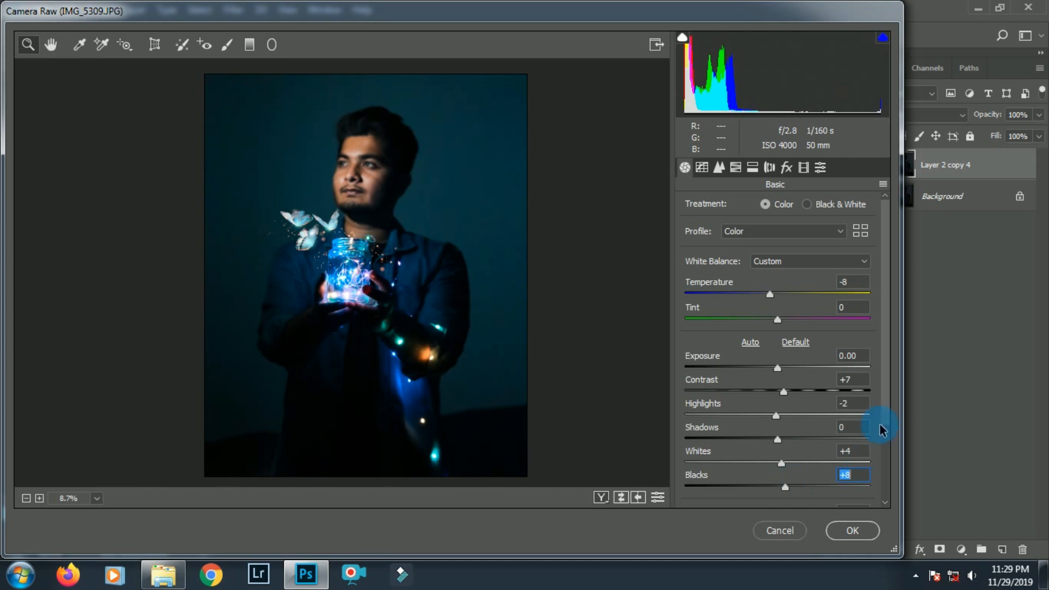
# Set Shadows to +15 and Vibrance to +10 in the Basic adjustments
pyautogui.scroll(-3, 882, 430)
pyautogui.moveTo(789, 411)
pyautogui.mouseDown()
pyautogui.moveTo(822, 409)
pyautogui.moveTo(791, 411)
pyautogui.mouseUp()
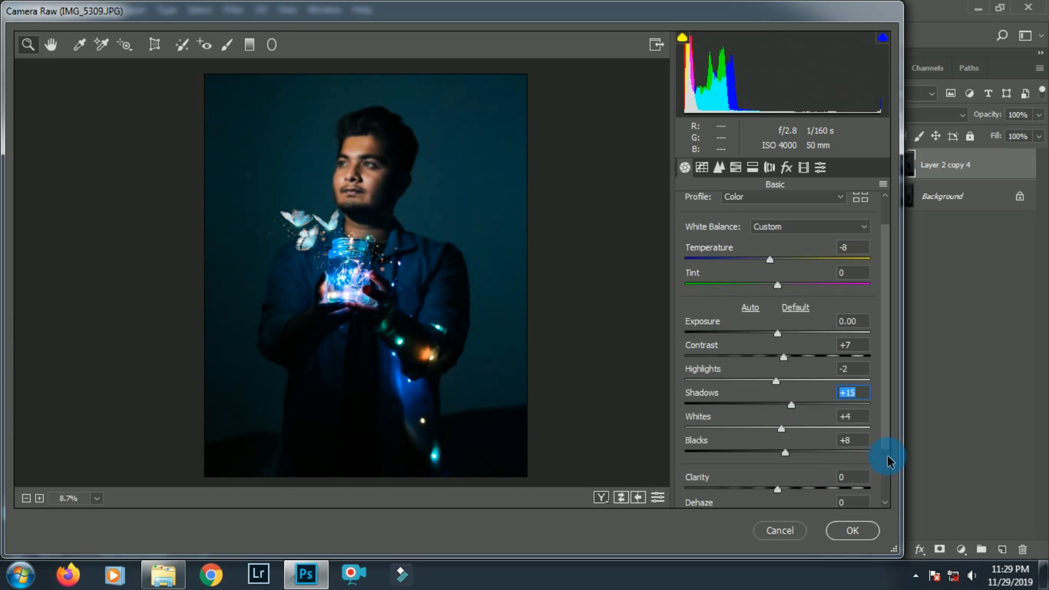
pyautogui.scroll(-3, 887, 461)
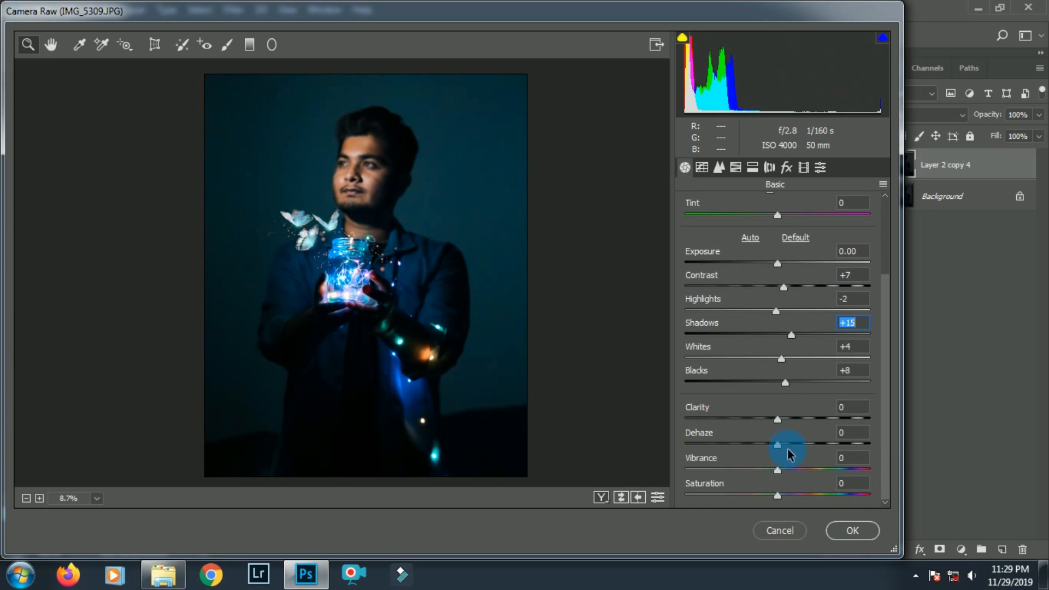
pyautogui.click(787, 470)
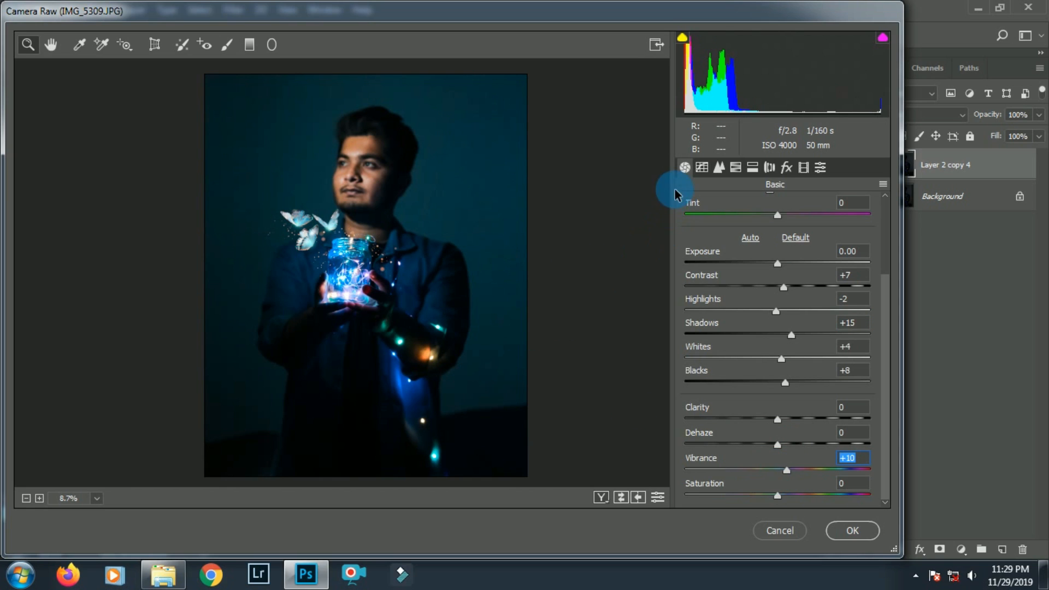
# Lift the RGB point curve's black point to output 7 and anchor the curve at its lower and upper quarter points
pyautogui.click(704, 168)
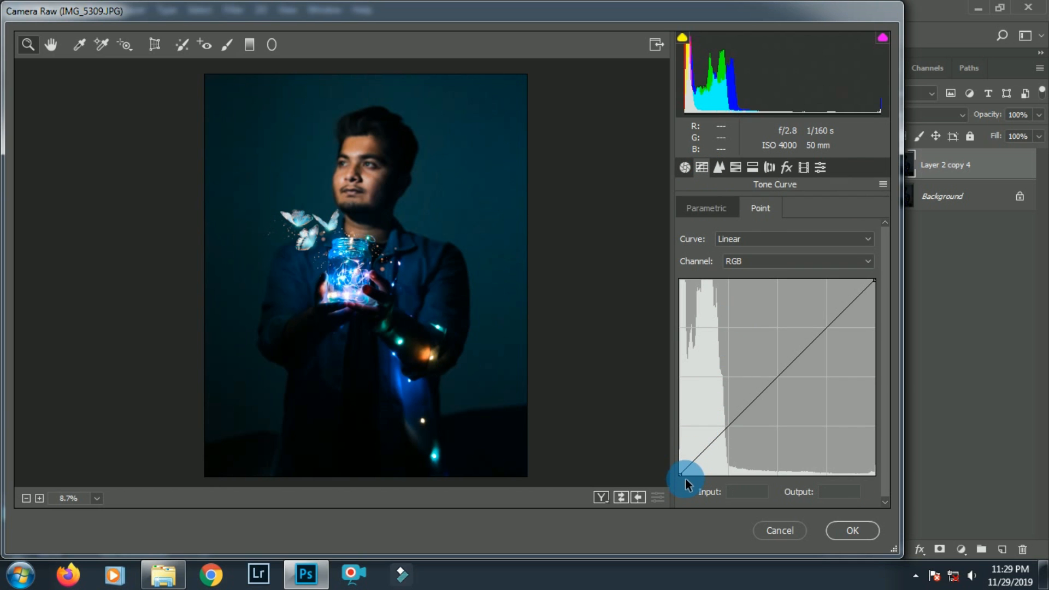
pyautogui.click(325, 290)
pyautogui.click(658, 419)
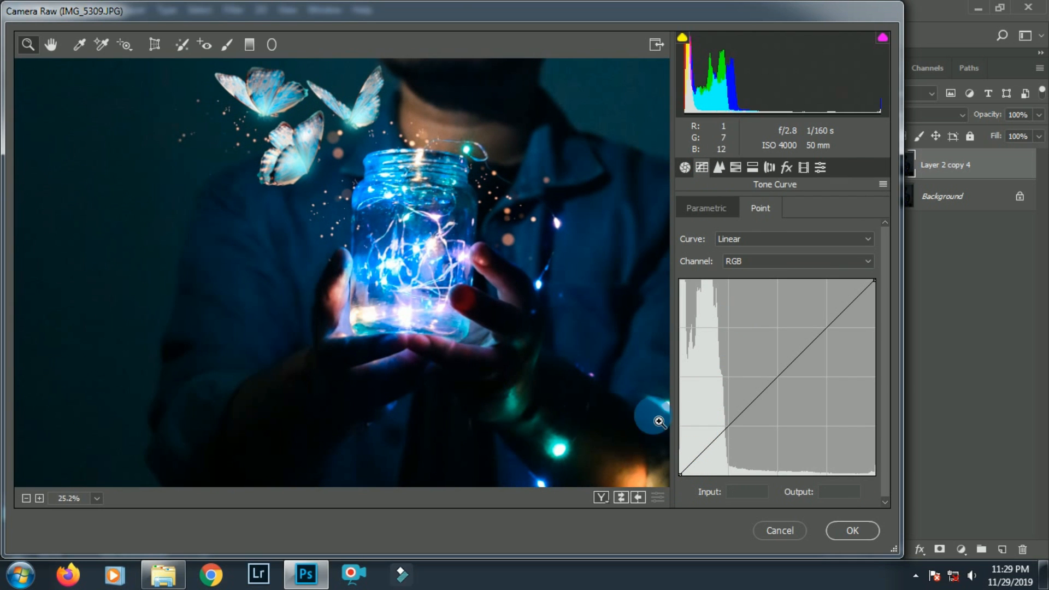
pyautogui.moveTo(690, 490); pyautogui.dragTo(669, 461)
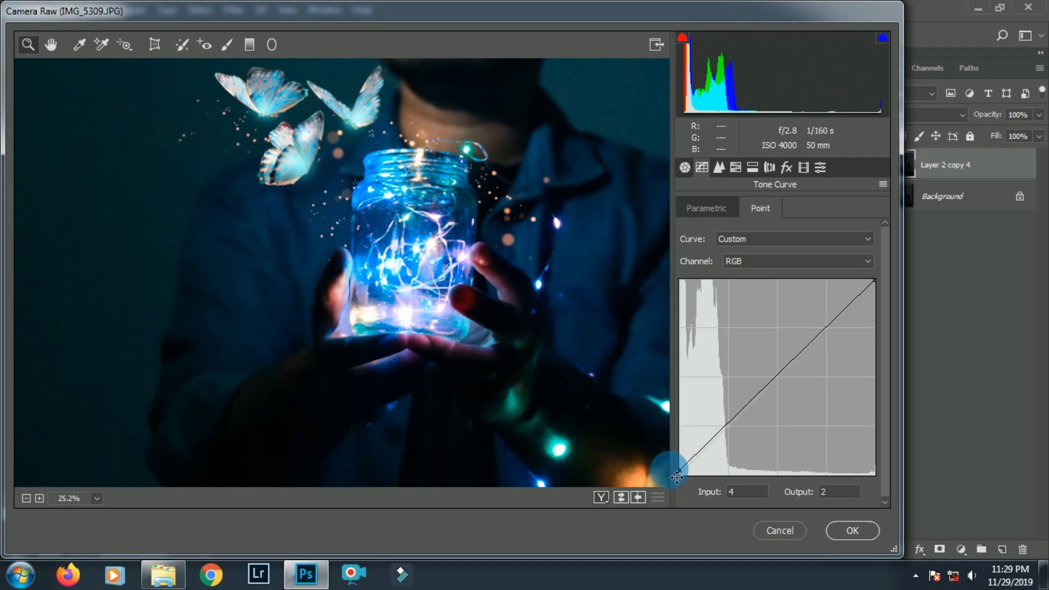
pyautogui.click(528, 356)
pyautogui.moveTo(531, 359); pyautogui.dragTo(486, 345)
pyautogui.moveTo(726, 422); pyautogui.dragTo(738, 438)
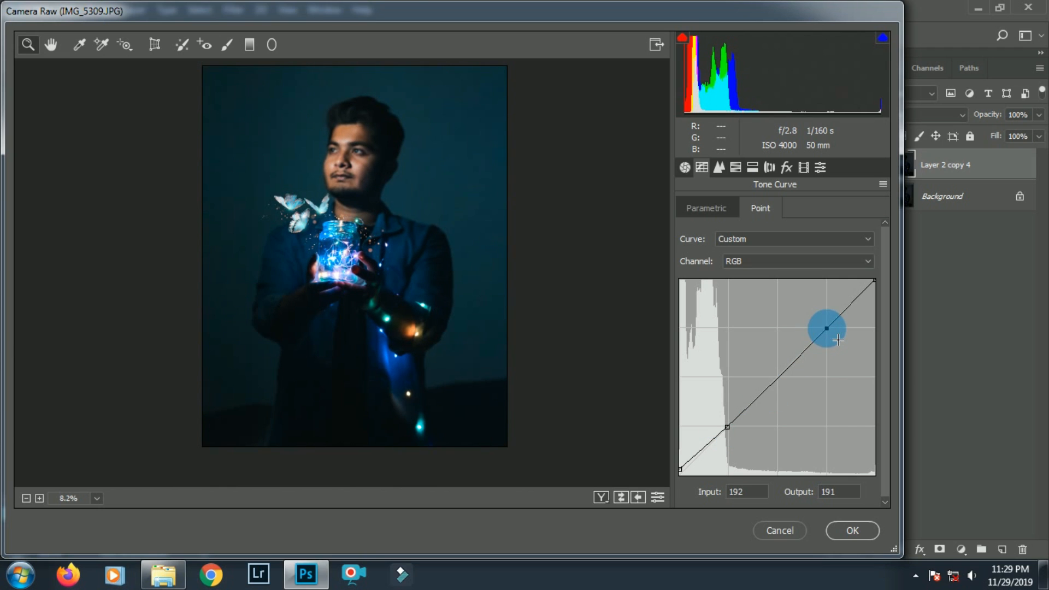
pyautogui.moveTo(679, 466)
pyautogui.mouseDown()
pyautogui.moveTo(682, 482)
pyautogui.moveTo(679, 473)
pyautogui.mouseUp()
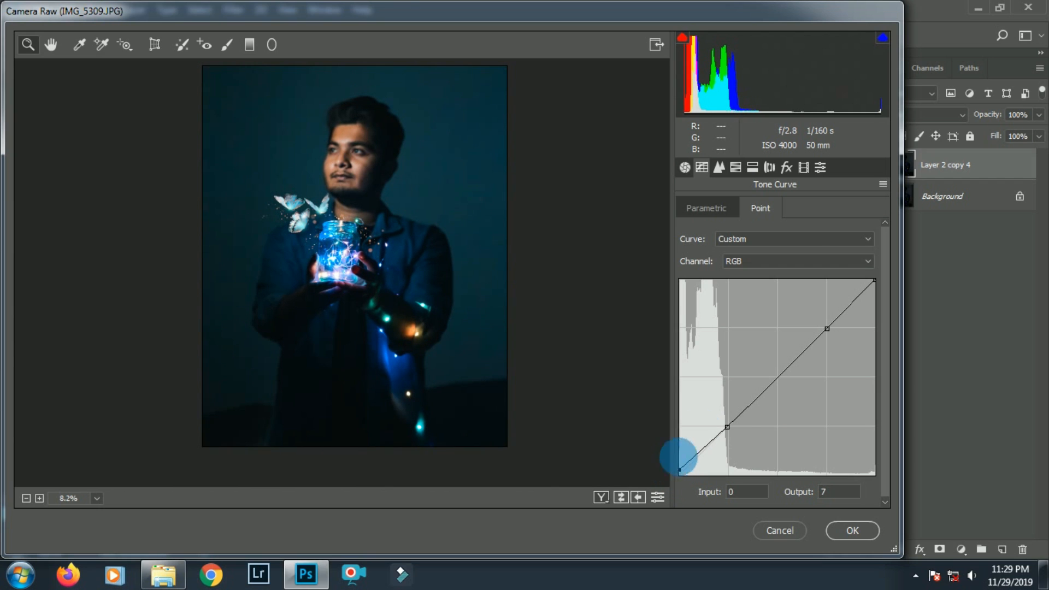
# Set the sharpening amount to 23 in the Detail adjustments and check the jar and hands
pyautogui.click(720, 167)
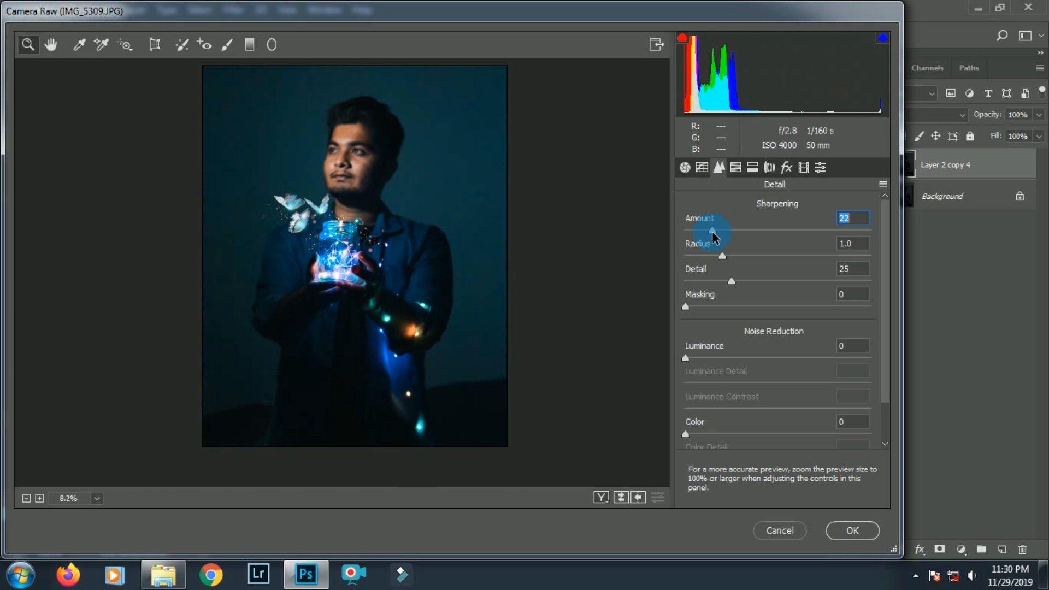
pyautogui.moveTo(713, 236); pyautogui.dragTo(715, 236)
pyautogui.click(377, 289)
pyautogui.keyDown('alt'); pyautogui.click(377, 290); pyautogui.keyUp('alt')
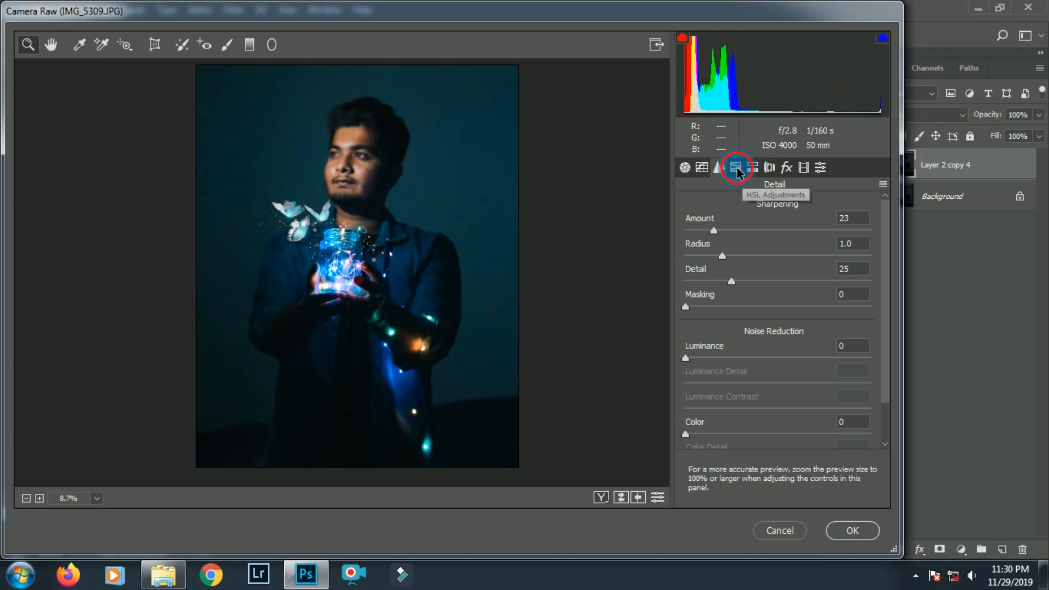
# Review the split toning and lens correction settings, and apply the Camera Raw grade to the merged layer
pyautogui.click(753, 167)
pyautogui.click(769, 167)
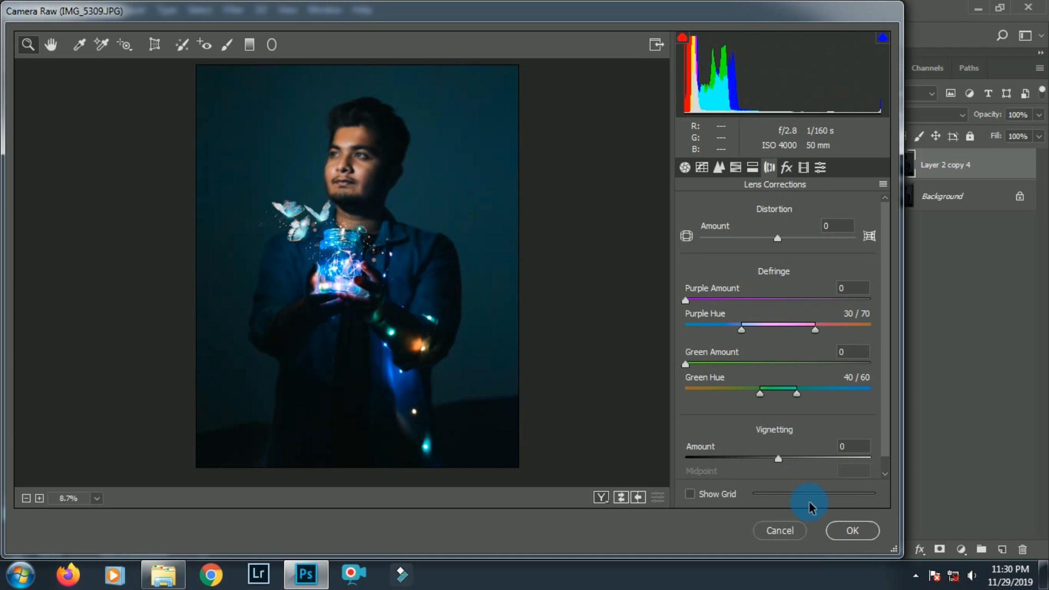
pyautogui.click(838, 530)
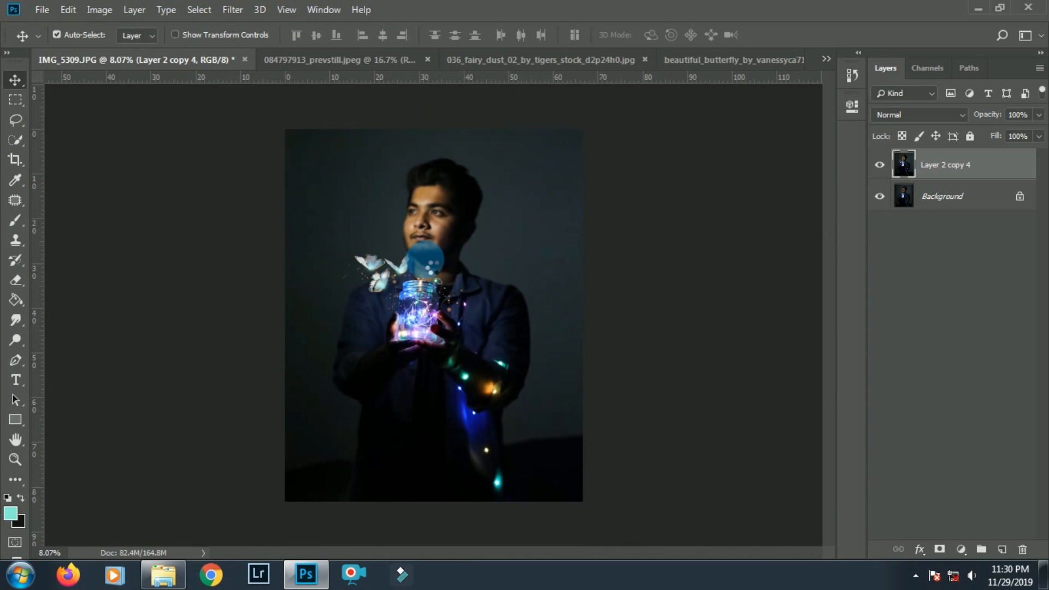
pyautogui.hotkey('ctrl', '0')
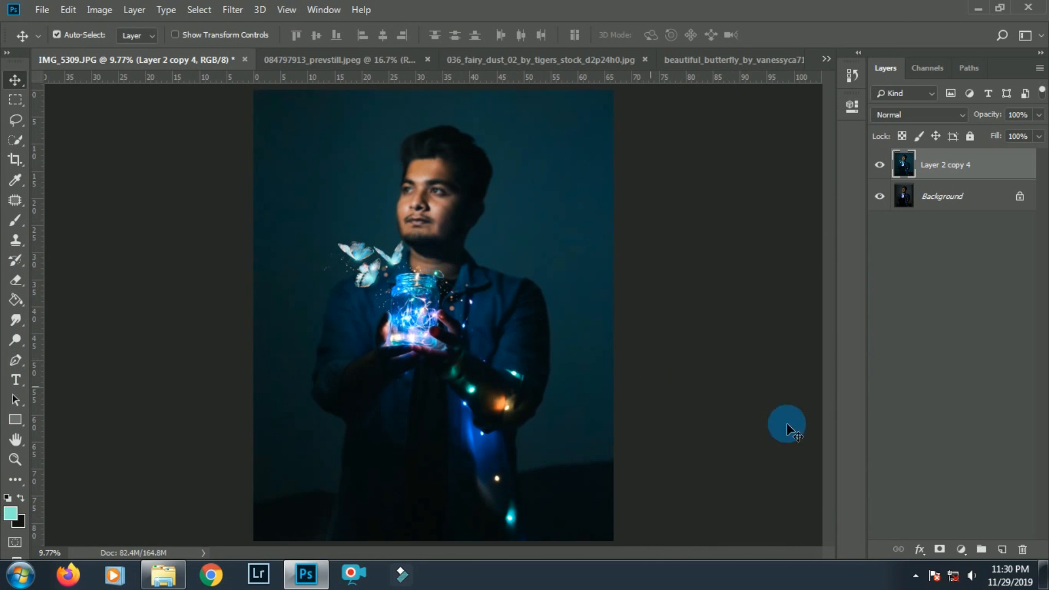
# Add a new layer on top and make the brush colour a pale peach, starting from a skin tone sampled on the face
pyautogui.click(1003, 550)
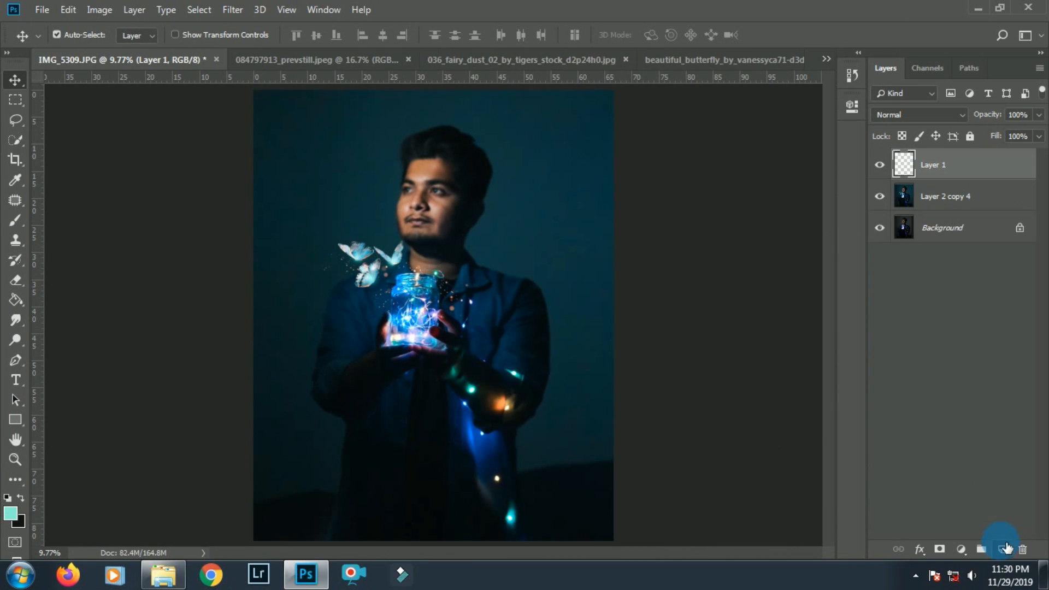
pyautogui.click(20, 226)
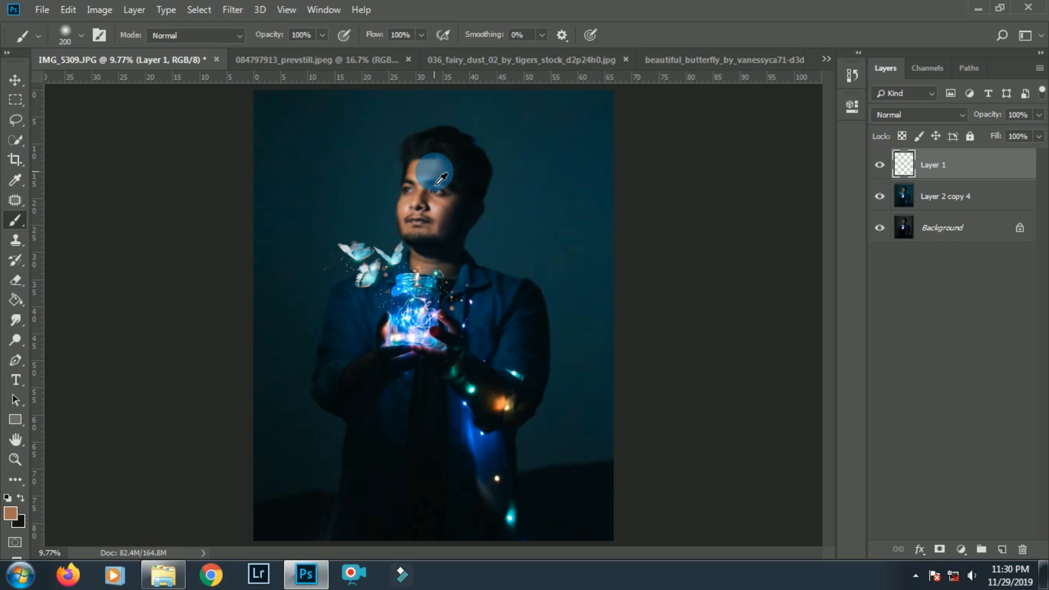
pyautogui.keyDown('alt'); pyautogui.click(420, 181); pyautogui.keyUp('alt')
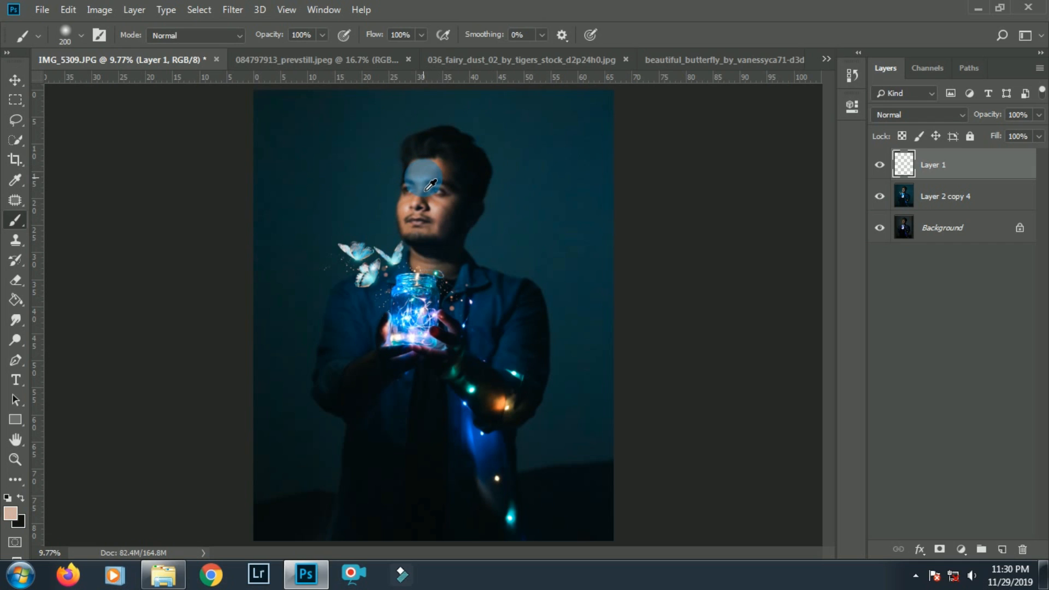
pyautogui.click(11, 512)
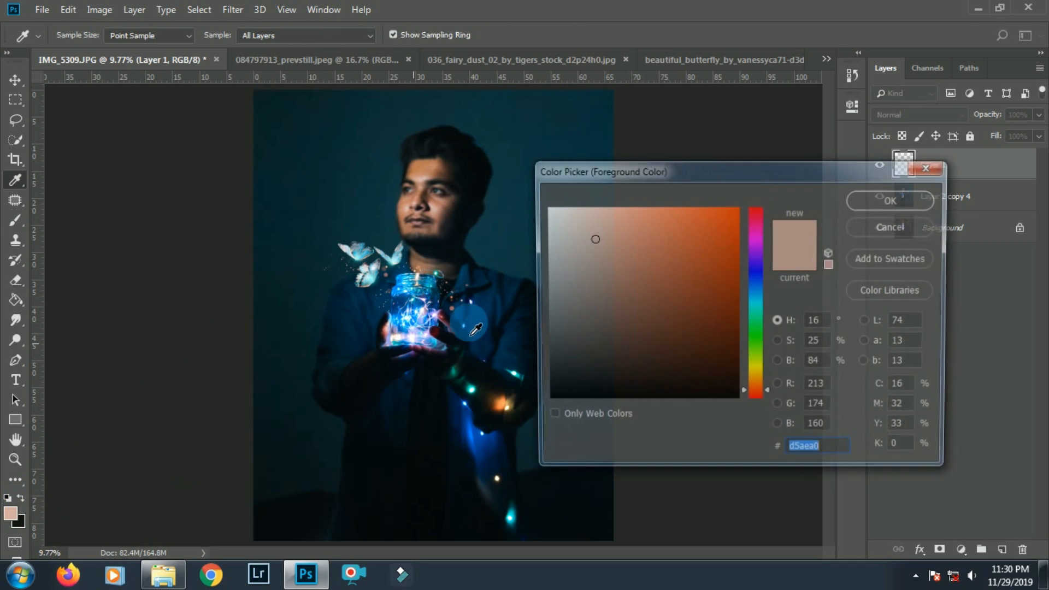
pyautogui.moveTo(685, 249); pyautogui.dragTo(596, 209)
pyautogui.click(869, 200)
# Dab a soft peach glow beside the neck with a 1457 px Soft Round brush and set its layer to Screen blending
pyautogui.rightClick(421, 279)
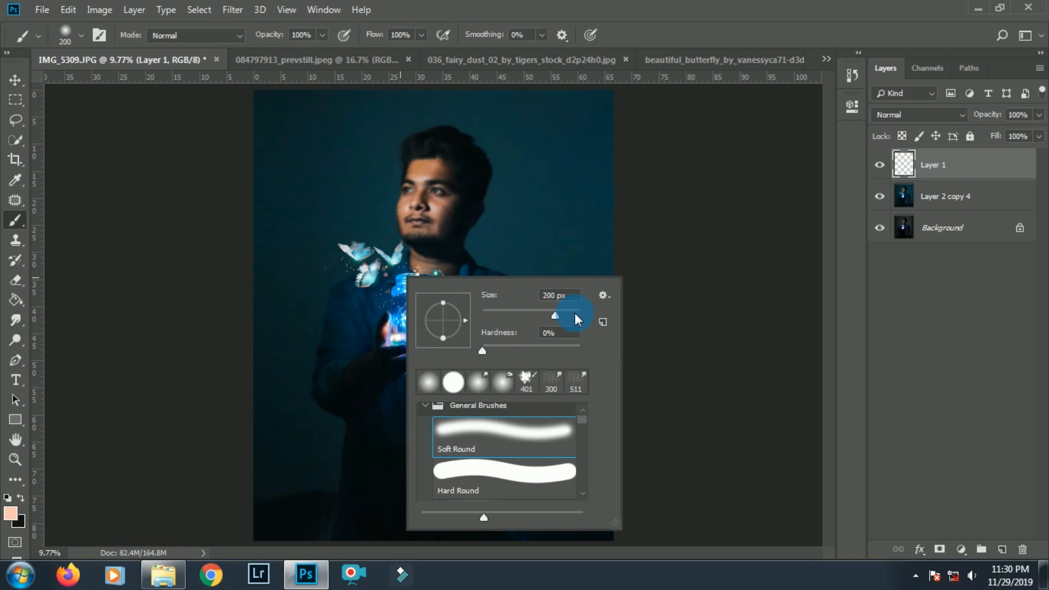
pyautogui.click(554, 294)
pyautogui.moveTo(575, 313); pyautogui.dragTo(574, 314)
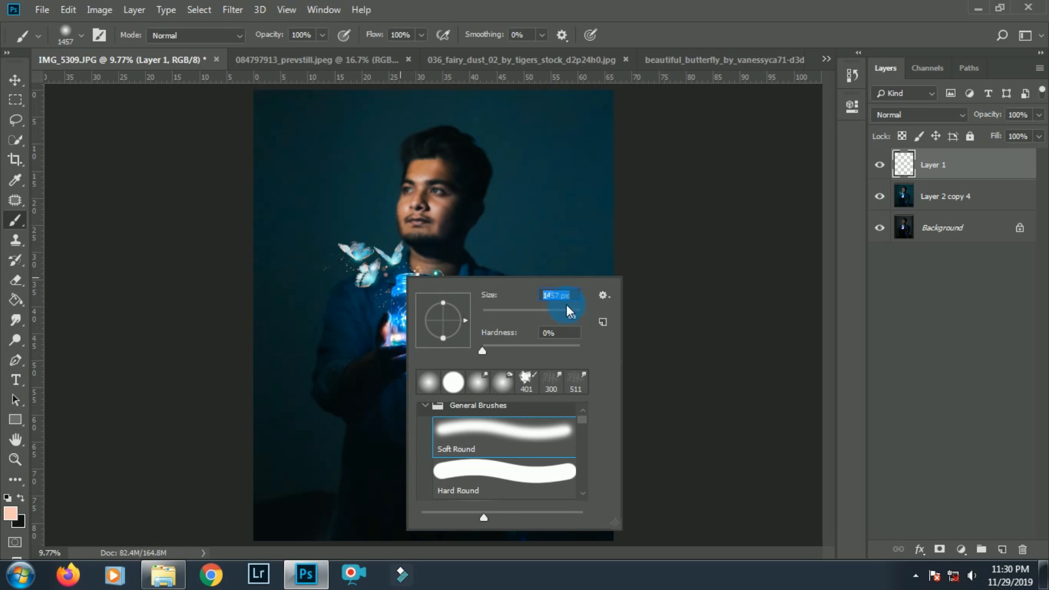
pyautogui.click(454, 235)
pyautogui.click(879, 114)
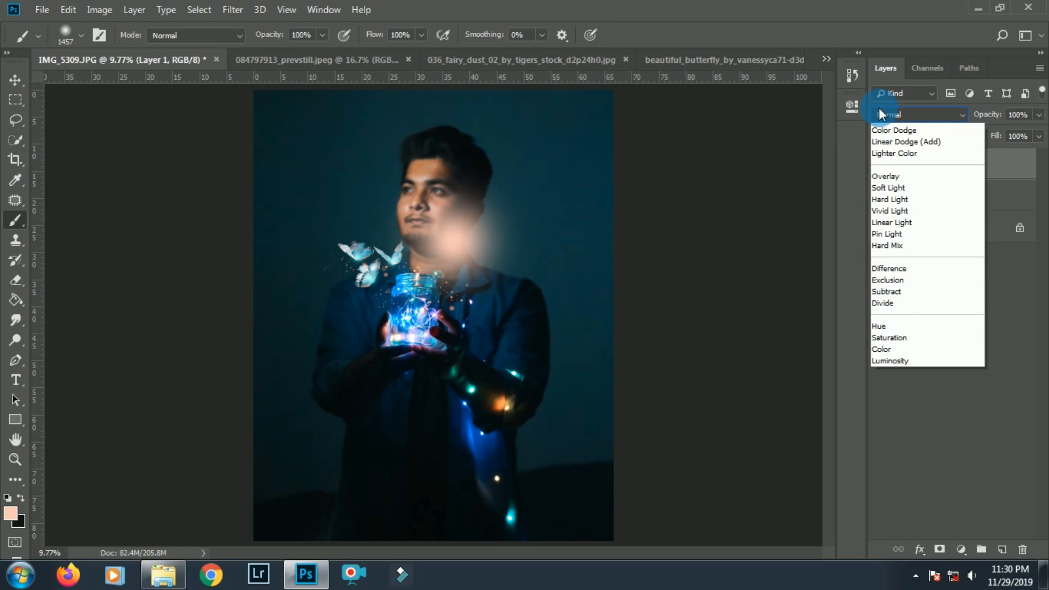
pyautogui.click(884, 238)
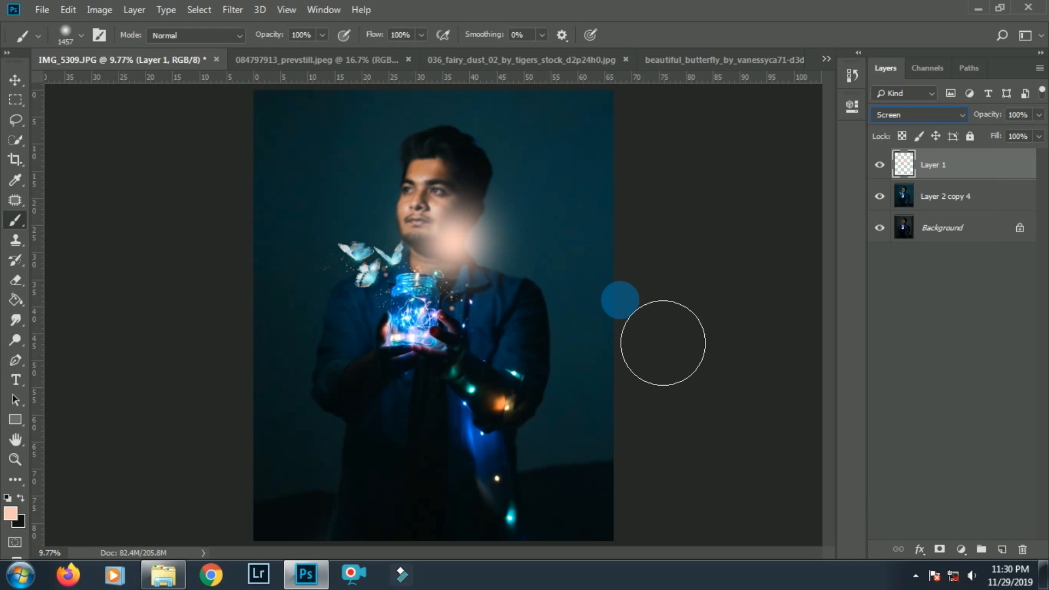
# Move the peach glow to the portrait's upper-left corner and enlarge it proportionally to about 387%, centred near the canvas corner
pyautogui.click(22, 83)
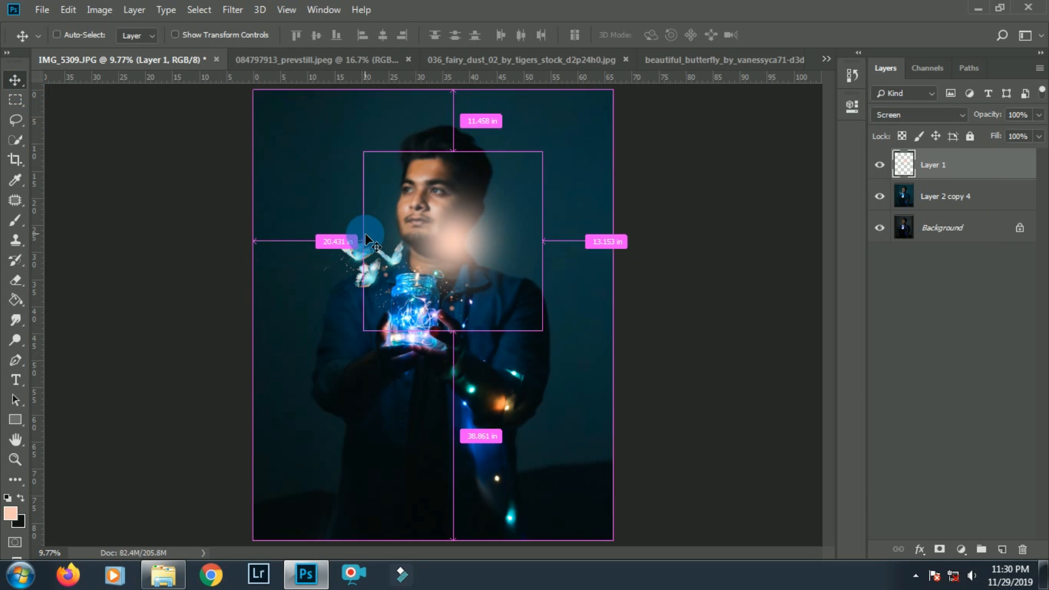
pyautogui.hotkey('ctrl', '-')
pyautogui.hotkey('ctrl', 't')
pyautogui.moveTo(523, 328); pyautogui.dragTo(347, 221)
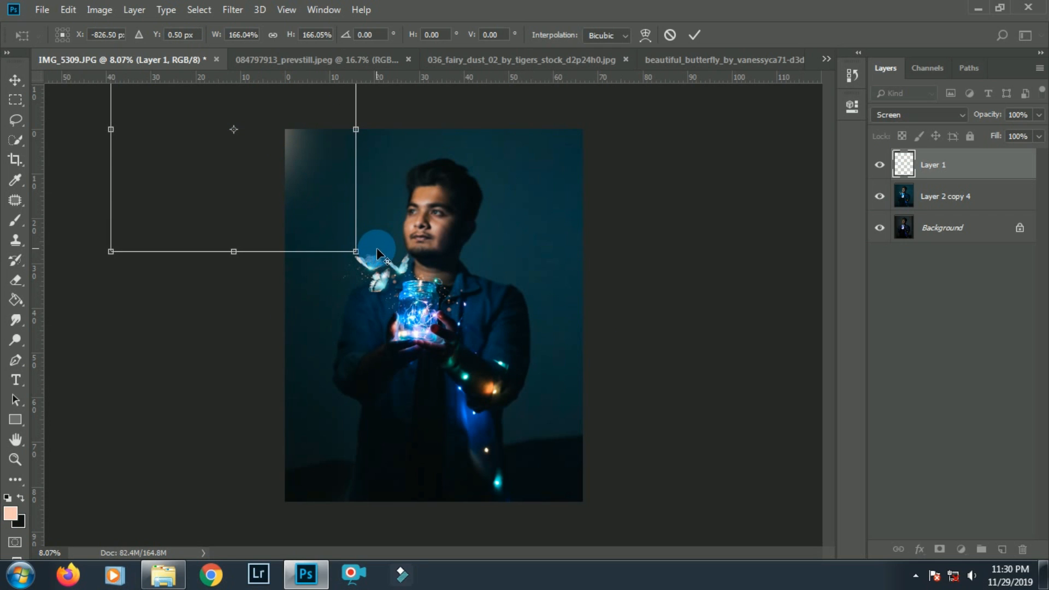
pyautogui.moveTo(363, 261); pyautogui.dragTo(543, 394)
pyautogui.moveTo(425, 251); pyautogui.dragTo(341, 172)
pyautogui.scroll(1, 365, 178)
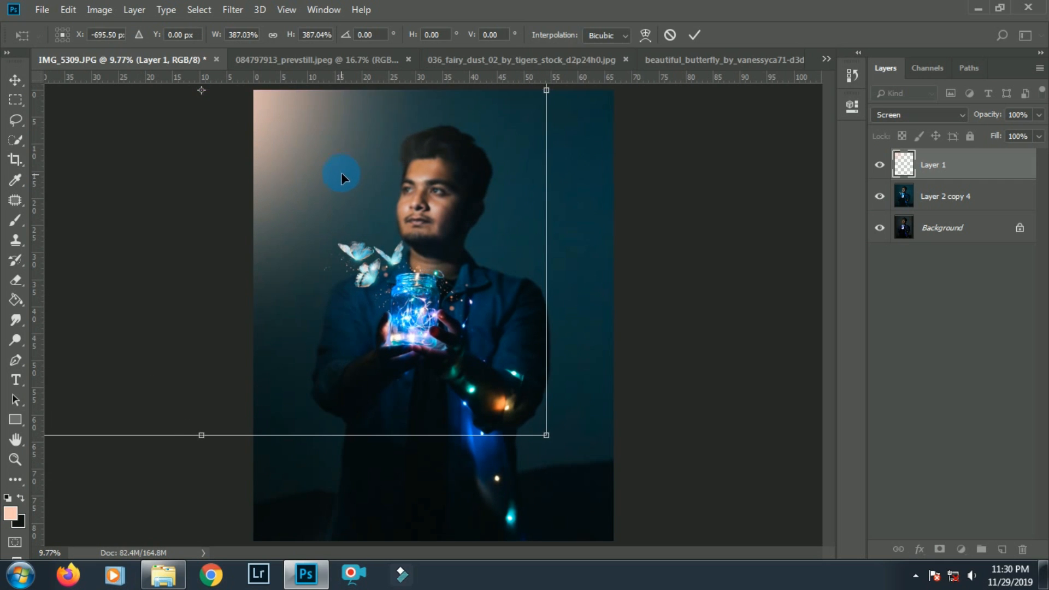
pyautogui.press('Return')
pyautogui.scroll(1, 330, 146)
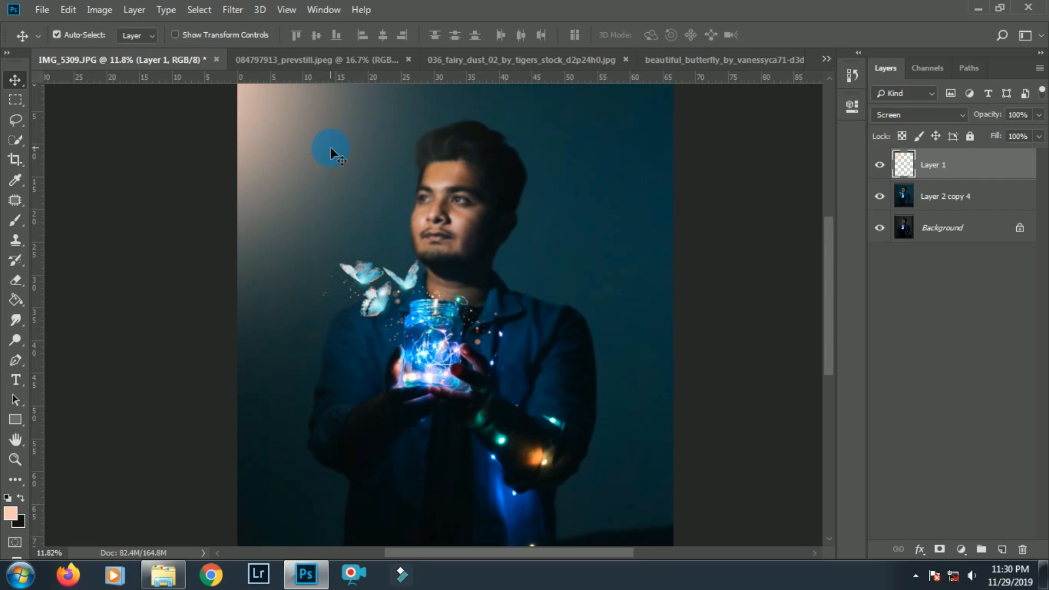
pyautogui.scroll(-2, 330, 147)
# Open the DUst image from the d folder on the desktop
pyautogui.click(48, 18)
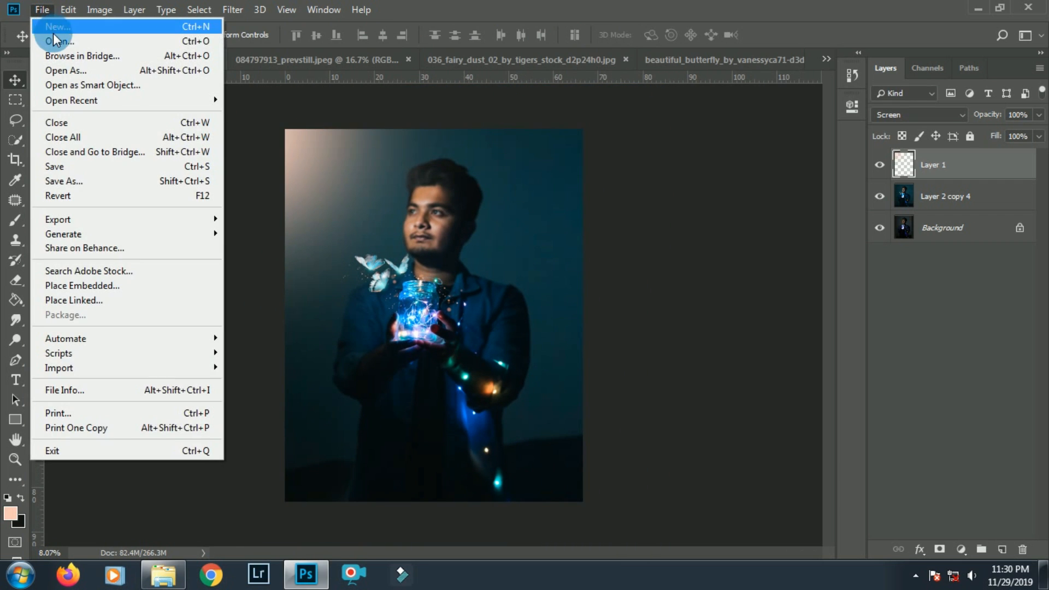
pyautogui.click(54, 36)
pyautogui.click(557, 190)
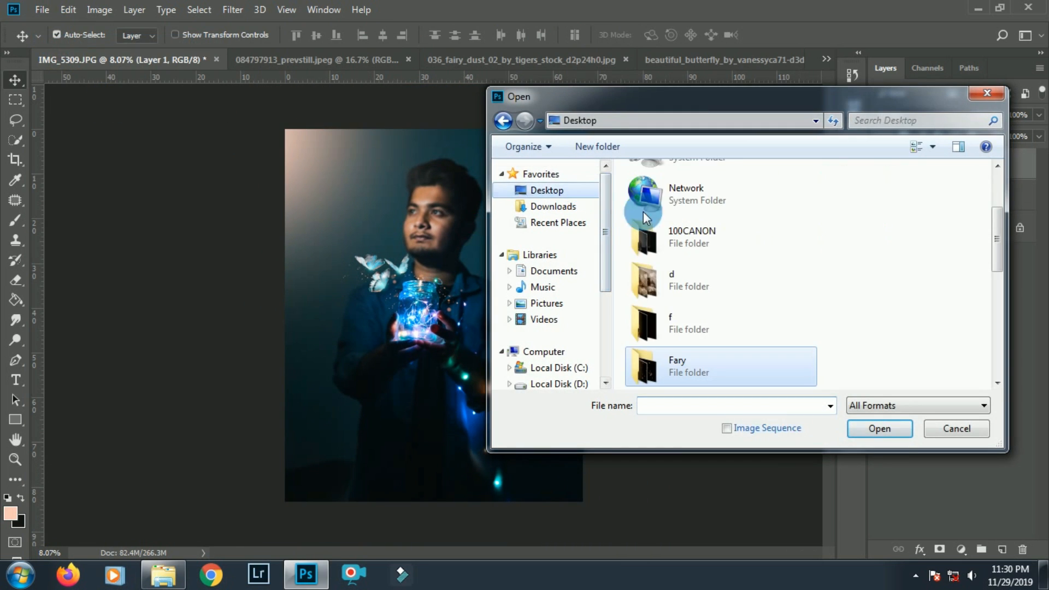
pyautogui.doubleClick(700, 269)
pyautogui.scroll(-5, 700, 270)
pyautogui.scroll(-2, 700, 270)
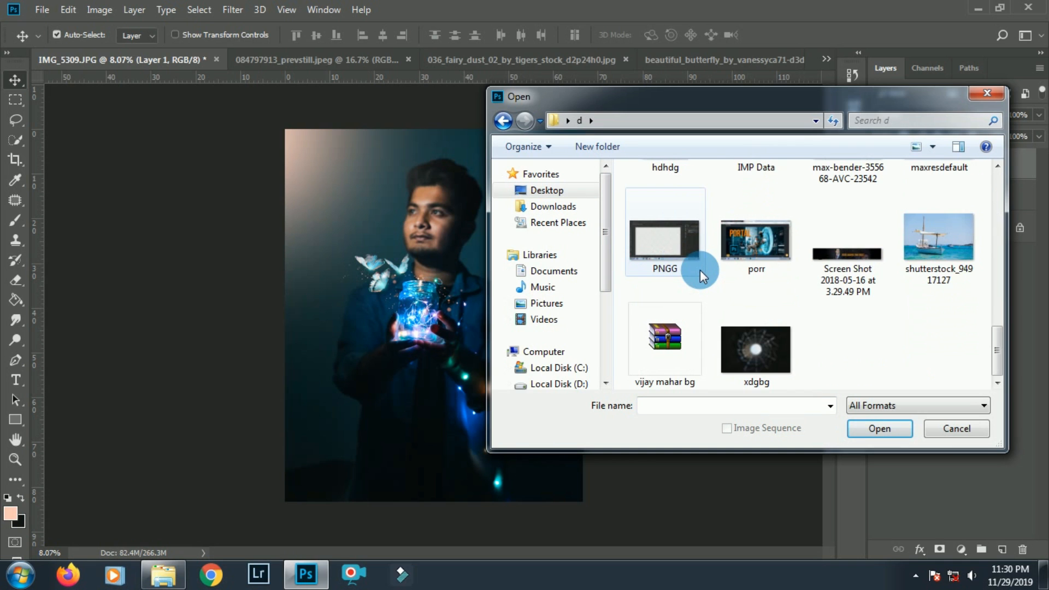
pyautogui.scroll(3, 732, 306)
pyautogui.scroll(4, 890, 315)
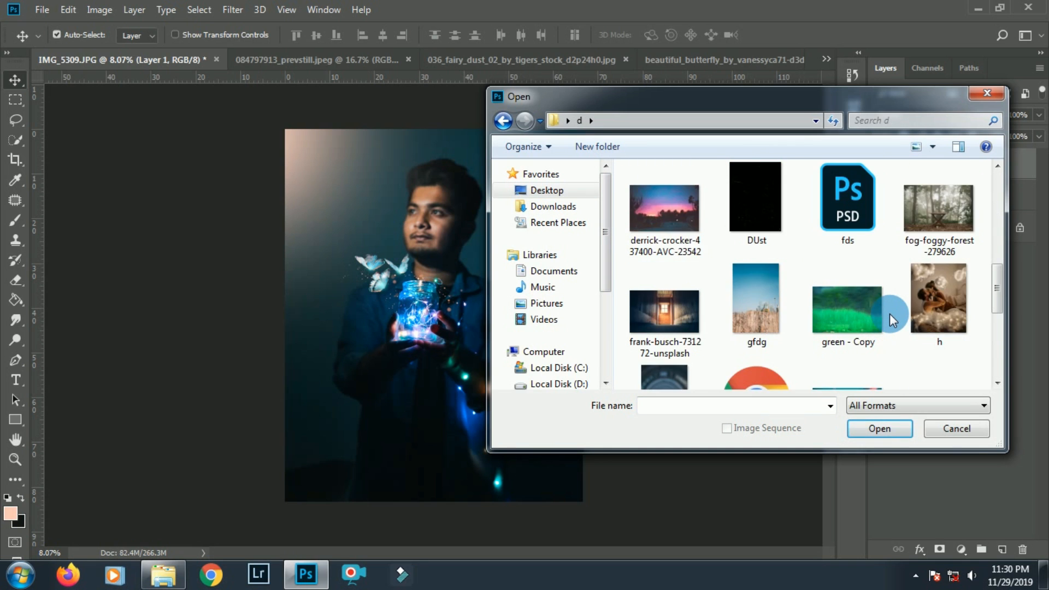
pyautogui.scroll(-2, 882, 313)
pyautogui.click(749, 334)
pyautogui.doubleClick(749, 335)
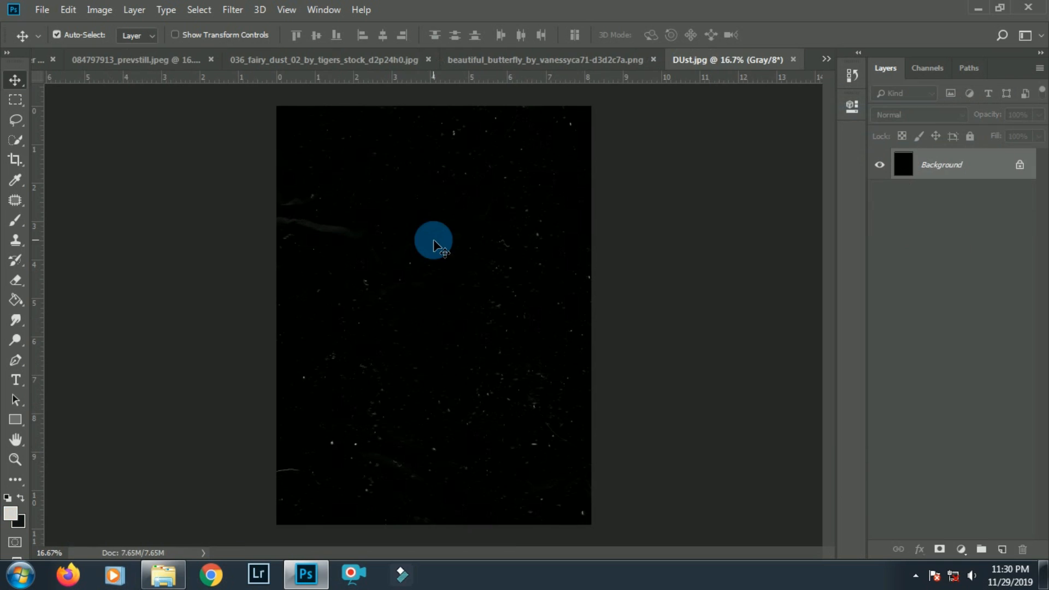
# Copy the entire dust image and paste it as a new top layer in the IMG_5309 portrait
pyautogui.hotkey('ctrl', 'a')
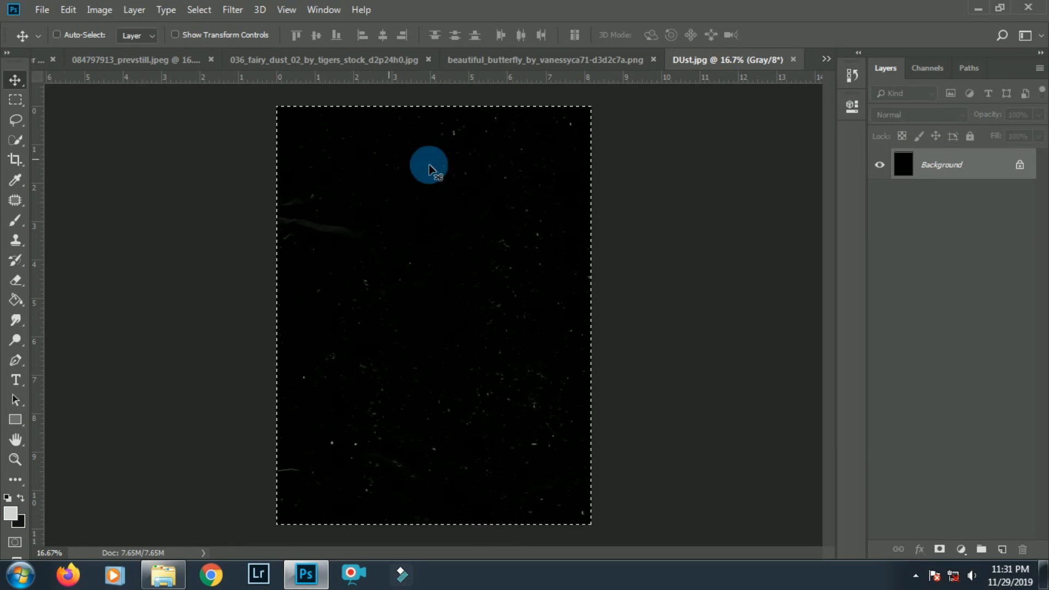
pyautogui.click(826, 59)
pyautogui.click(815, 62)
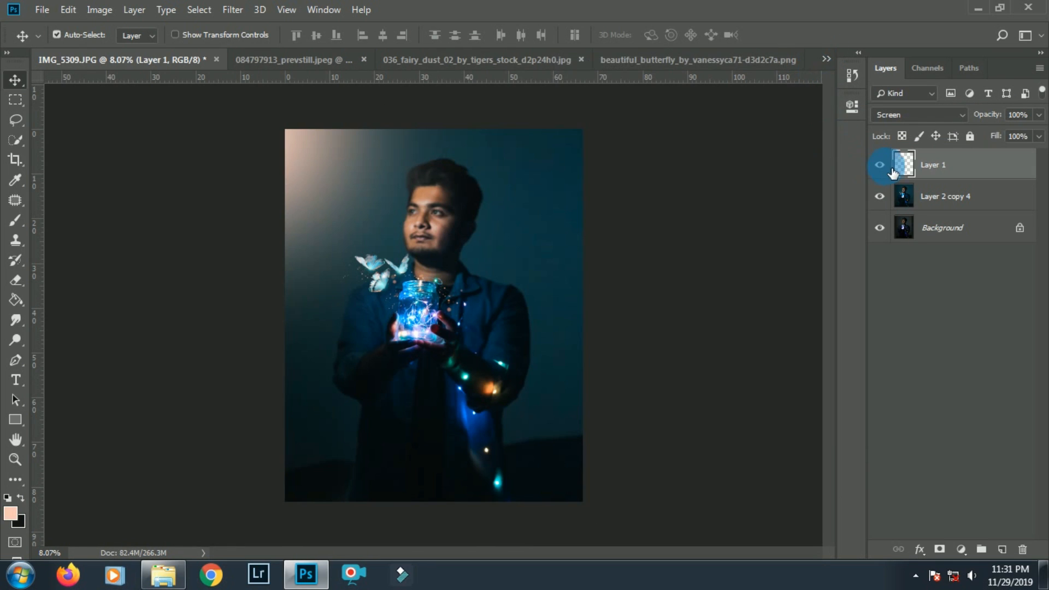
pyautogui.hotkey('ctrl', 'v')
# Scale the dust layer to about 199% so it covers the whole canvas, and set it to Screen blending
pyautogui.hotkey('ctrl', 't')
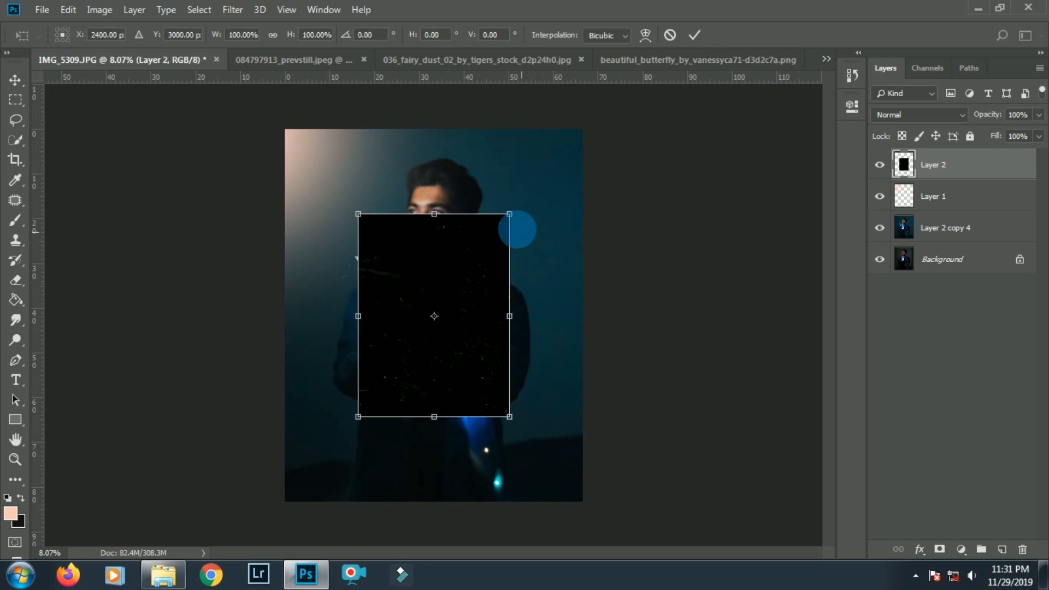
pyautogui.moveTo(511, 214); pyautogui.dragTo(626, 153)
pyautogui.doubleClick(539, 175)
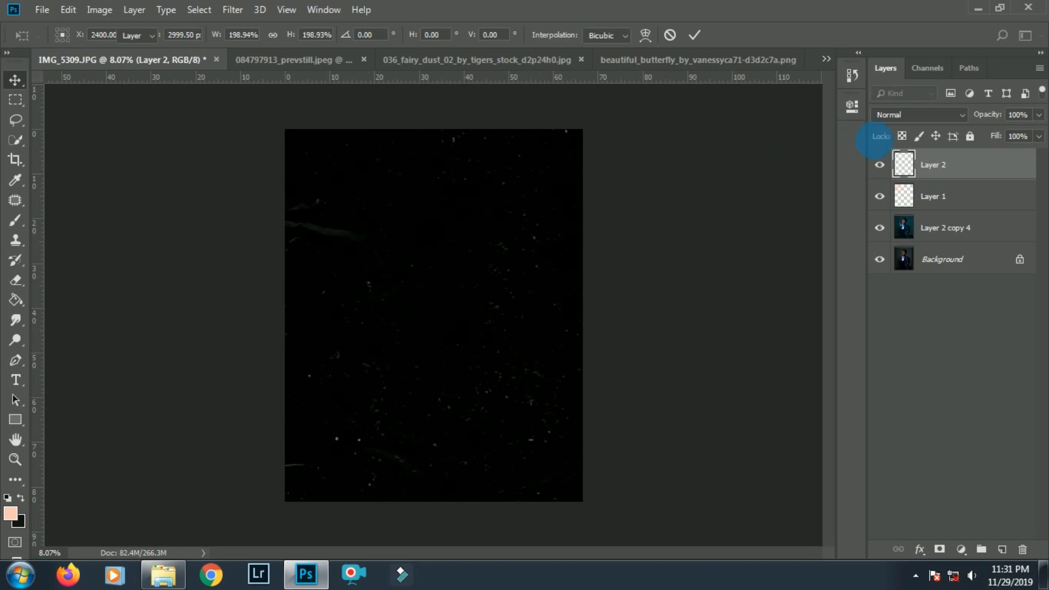
pyautogui.click(896, 114)
pyautogui.click(886, 238)
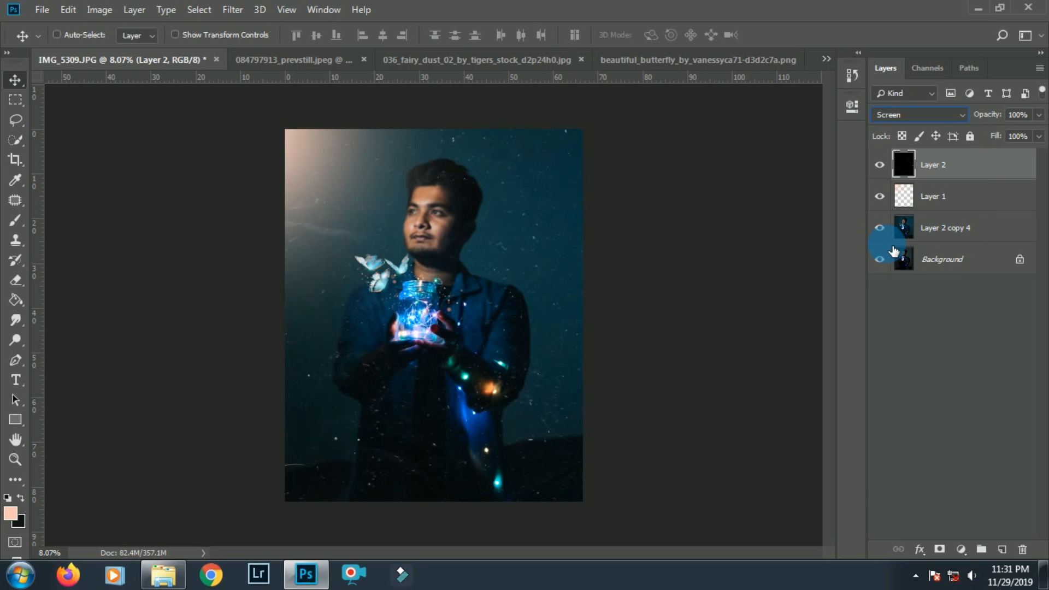
# Lower the dust layer's opacity to 36%, comparing the portrait with the dust hidden and shown
pyautogui.hotkey('ctrl', '+')
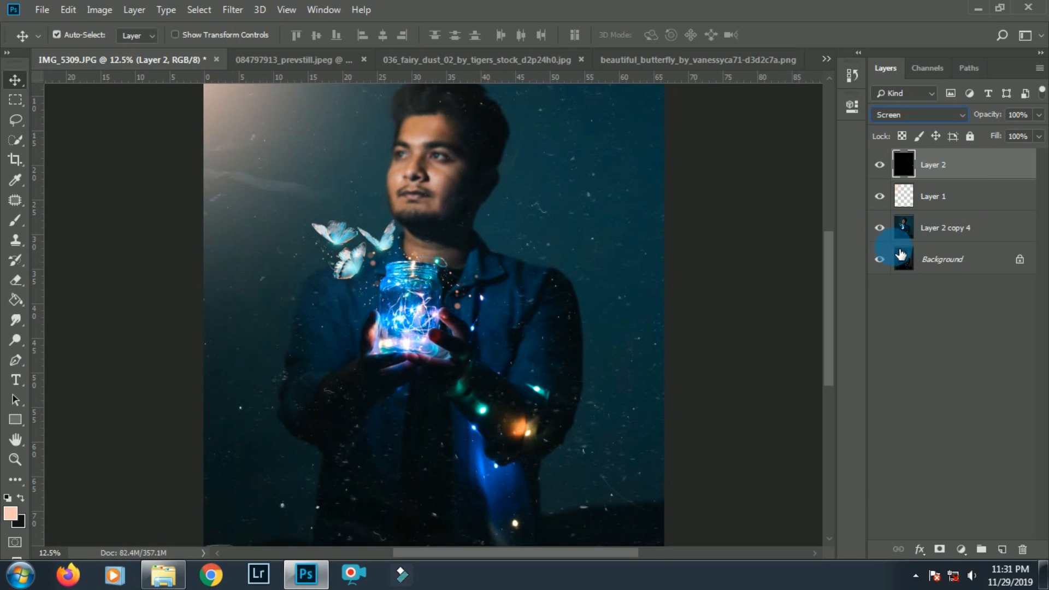
pyautogui.moveTo(972, 121); pyautogui.dragTo(943, 120)
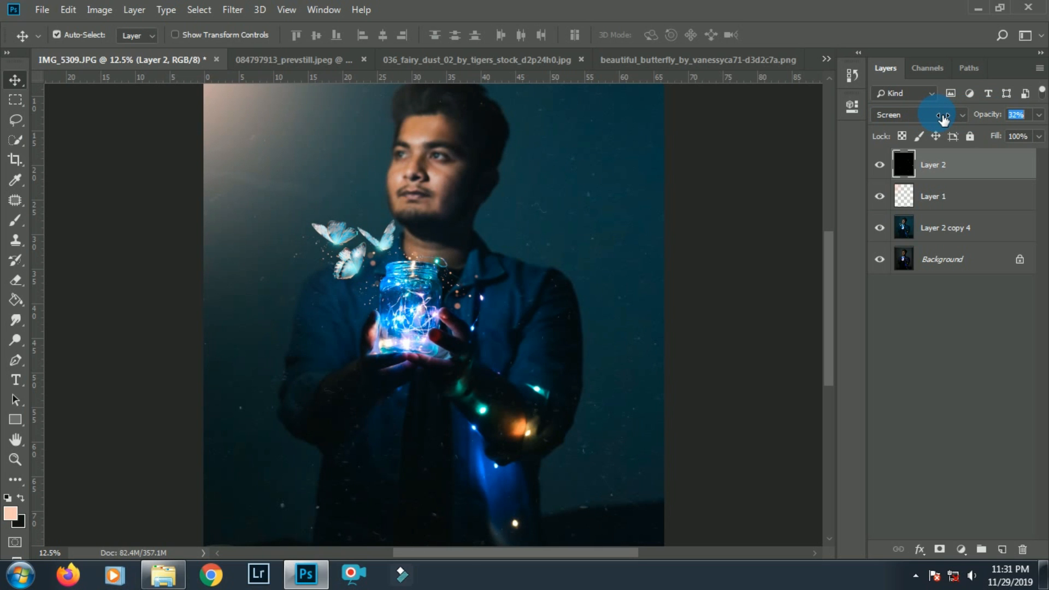
pyautogui.click(880, 165)
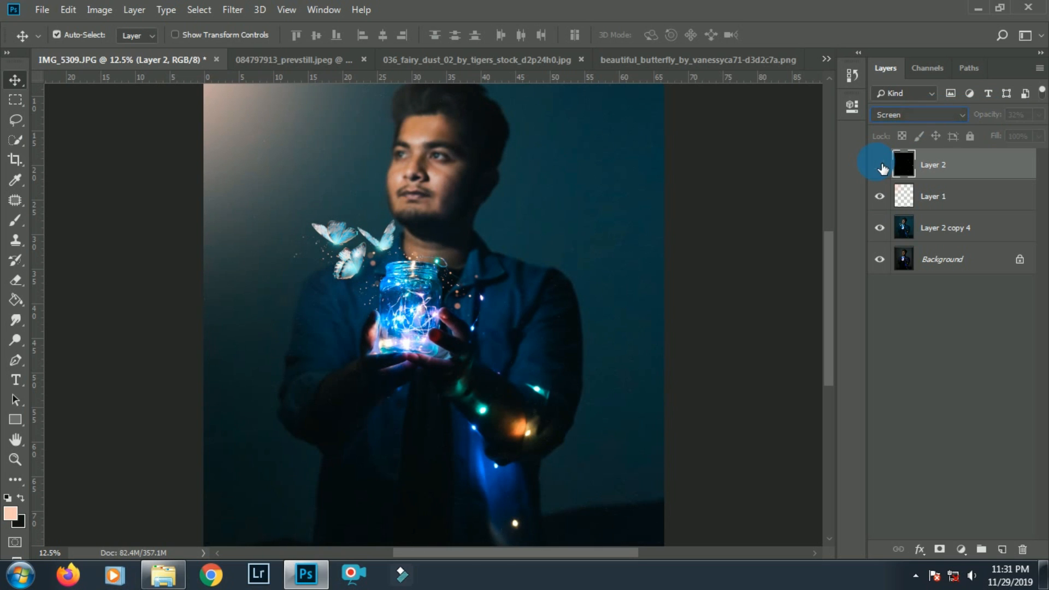
pyautogui.click(880, 164)
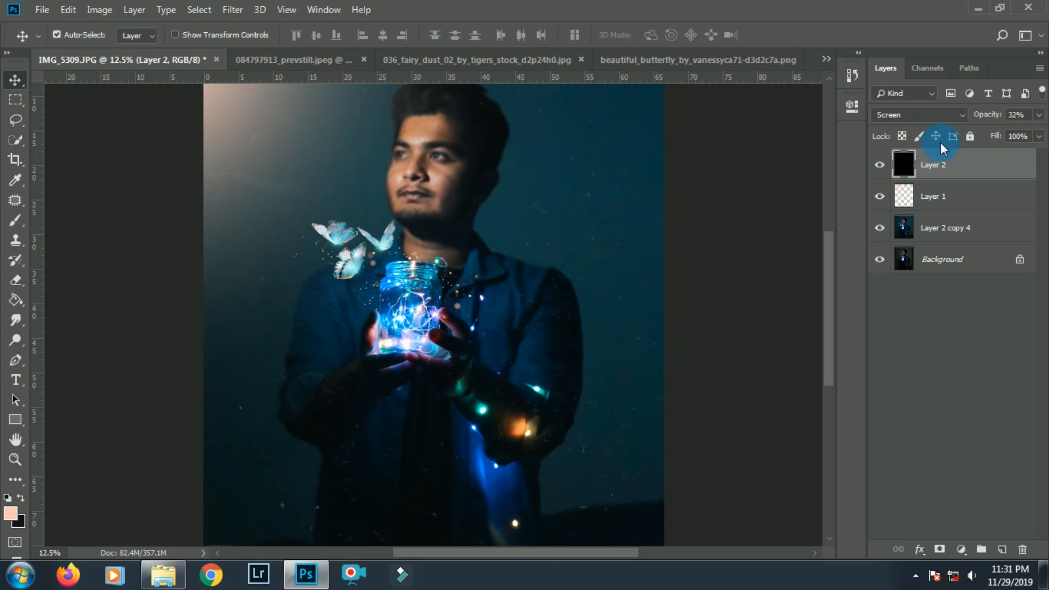
pyautogui.moveTo(989, 122); pyautogui.dragTo(994, 120)
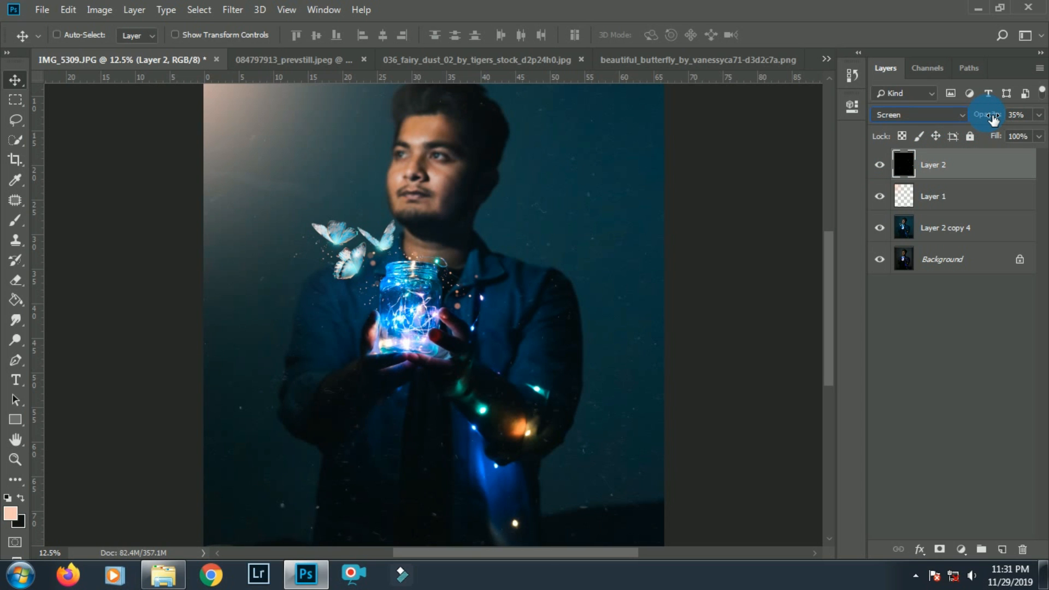
pyautogui.hotkey('ctrl', '-')
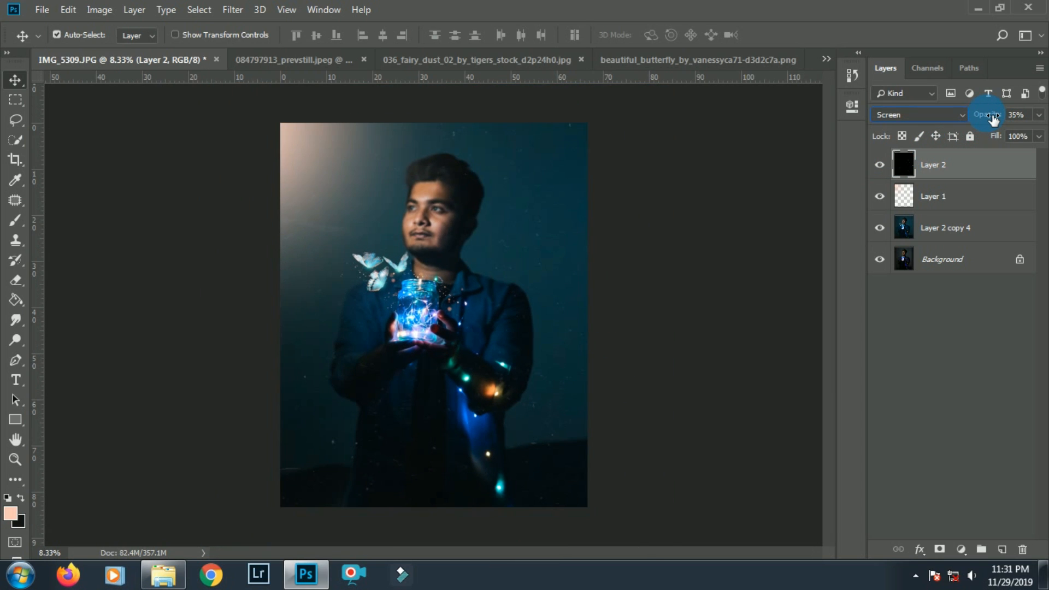
pyautogui.click(882, 167)
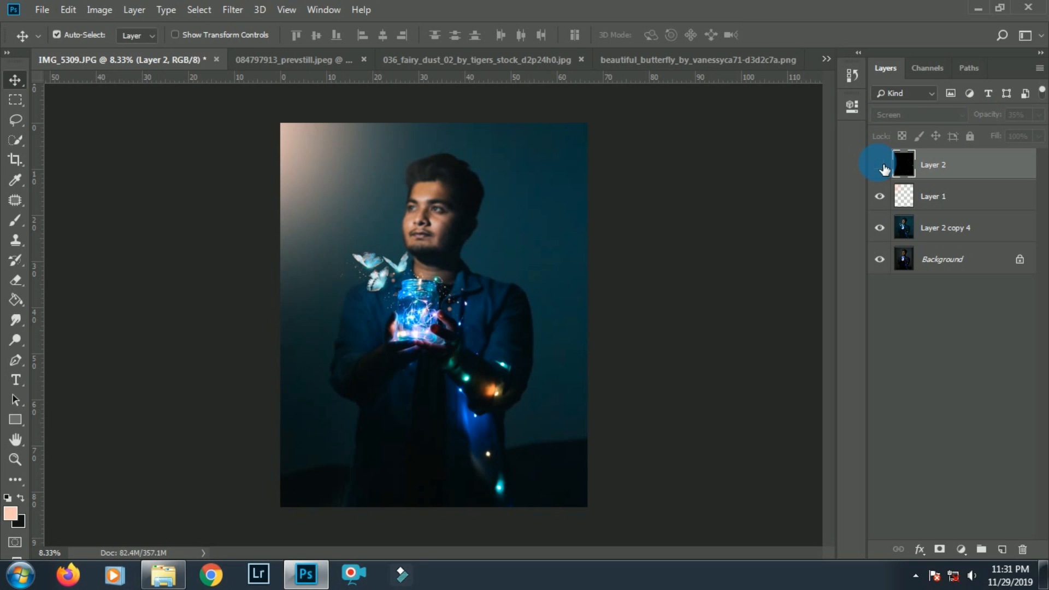
pyautogui.click(882, 166)
pyautogui.moveTo(982, 120); pyautogui.dragTo(983, 120)
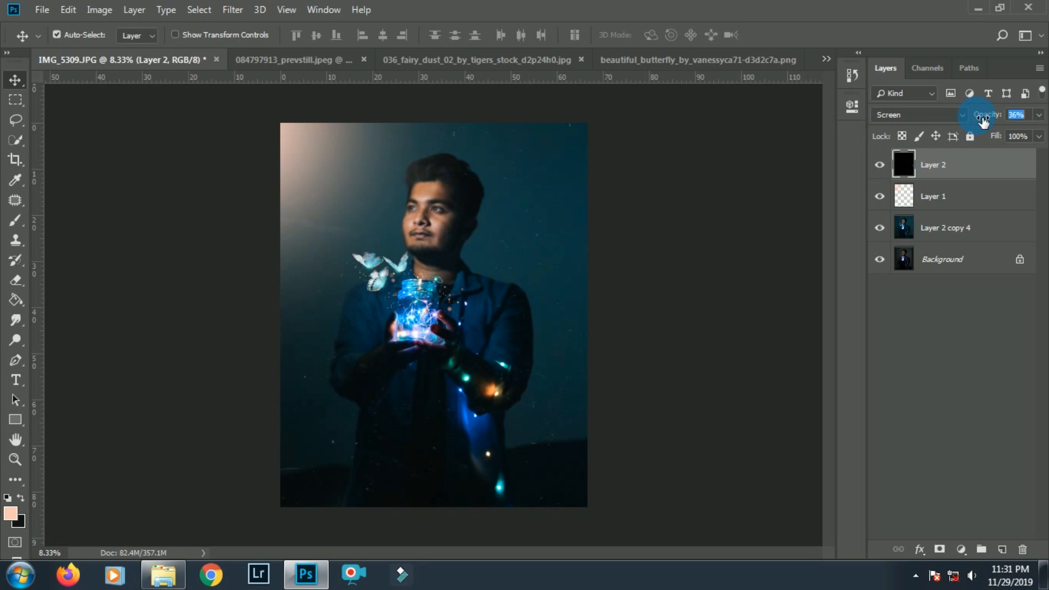
# Compare the portrait repeatedly with and without the dust layer
pyautogui.click(881, 166)
pyautogui.click(881, 166)
pyautogui.click(882, 167)
pyautogui.click(882, 167)
pyautogui.click(882, 166)
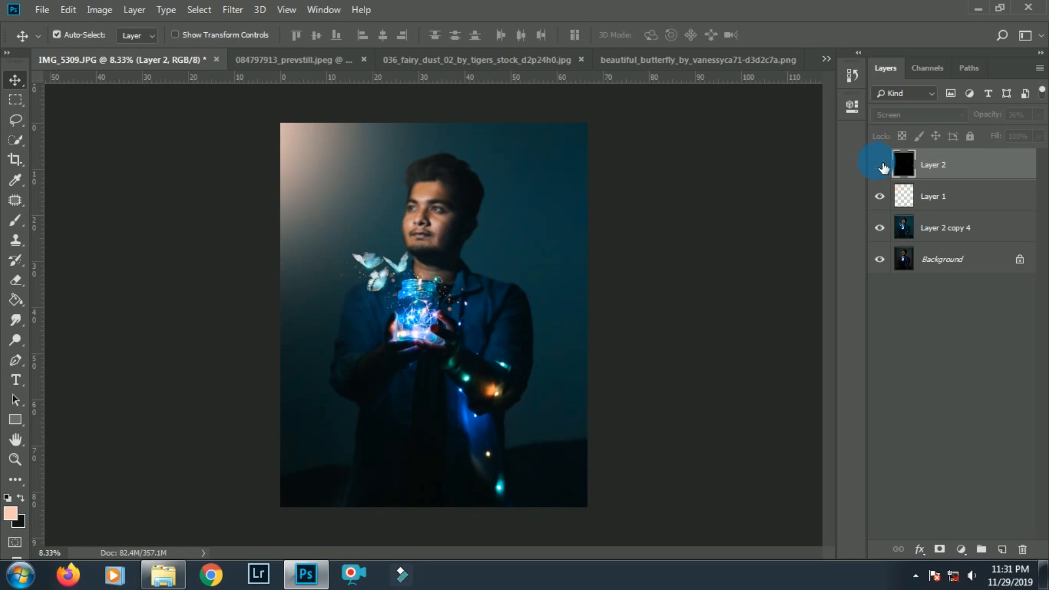
pyautogui.click(882, 167)
pyautogui.click(882, 167)
pyautogui.click(882, 166)
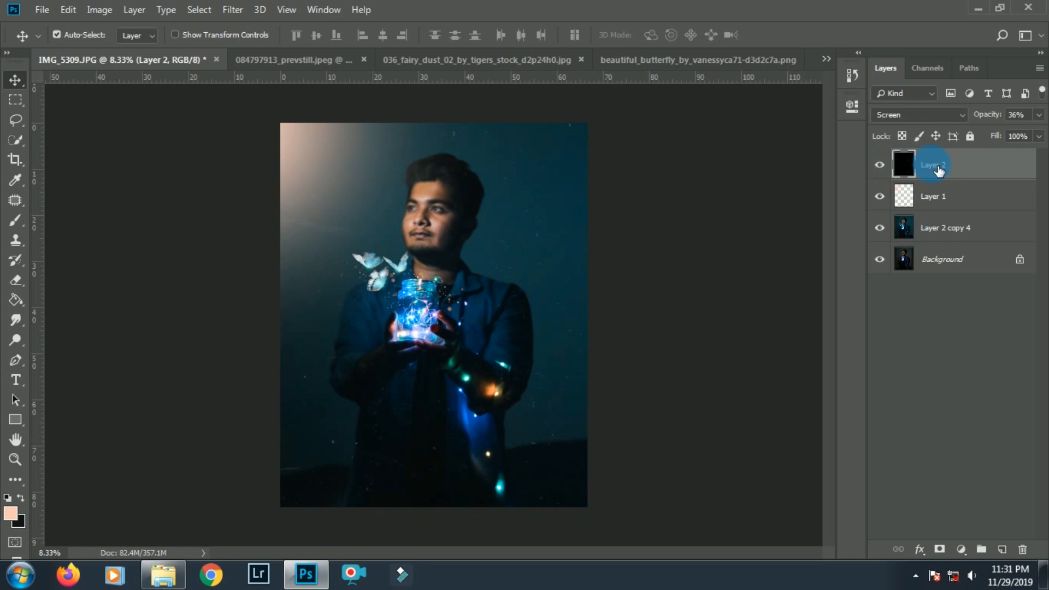
# Move the dust layer beneath the glow layer, raise its opacity to 42%, and check the specks around the jar and jacket
pyautogui.moveTo(936, 169); pyautogui.dragTo(947, 205)
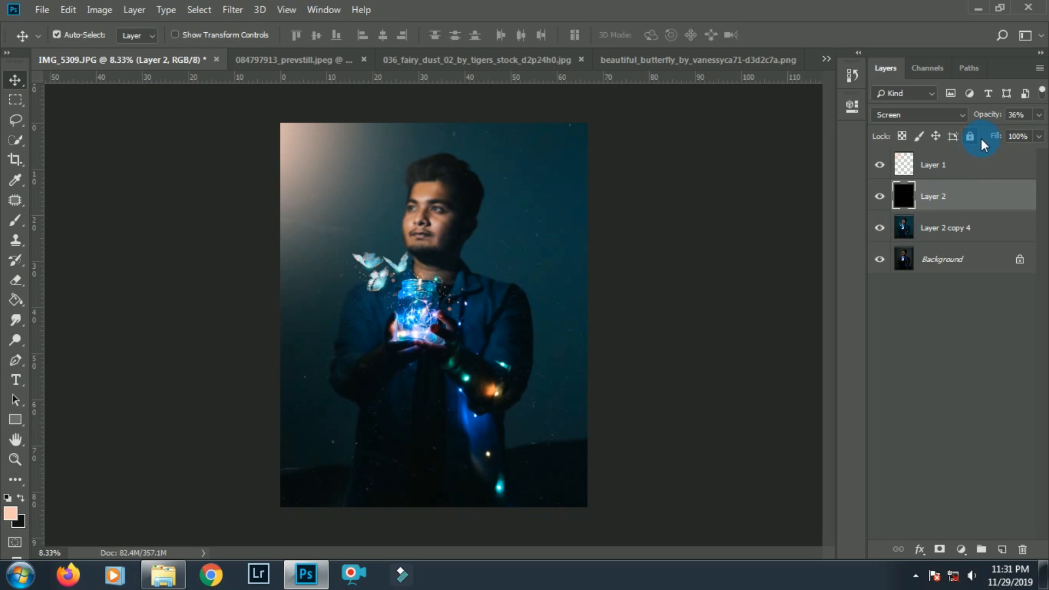
pyautogui.moveTo(992, 120); pyautogui.dragTo(998, 116)
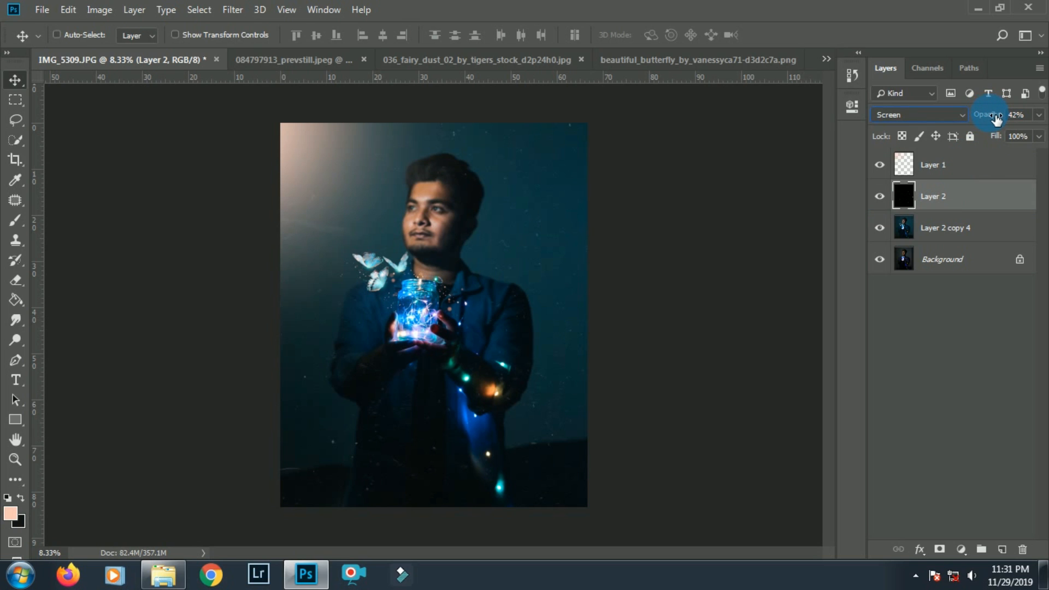
pyautogui.hotkey('ctrl', '+')
pyautogui.hotkey('ctrl', '+')
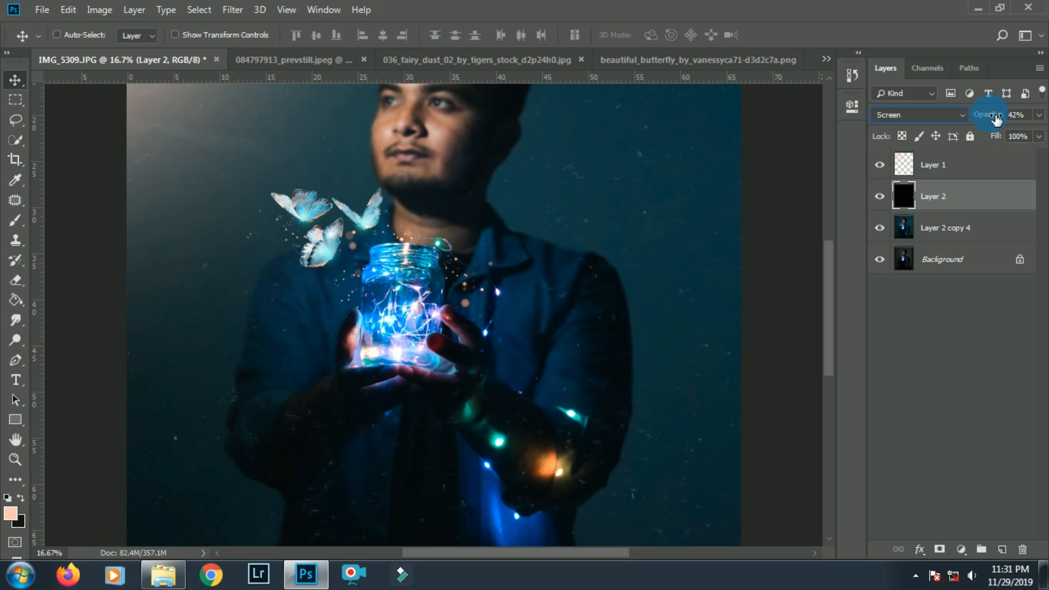
pyautogui.hotkey('ctrl', '-')
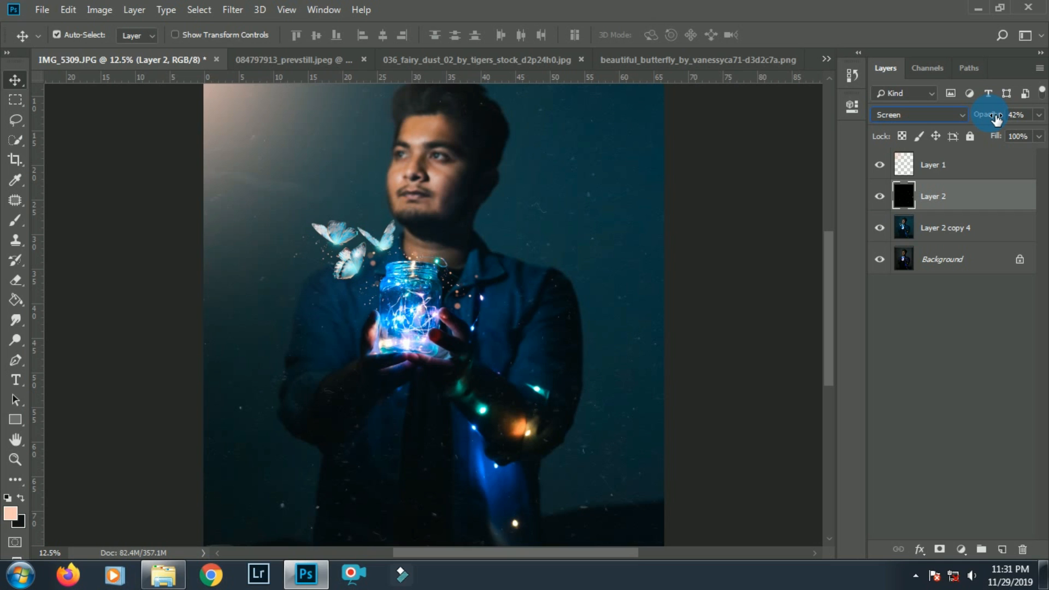
pyautogui.hotkey('ctrl', '-')
# Compare the portrait with the dust layer off and on, and set the layer's opacity to 36%
pyautogui.click(878, 199)
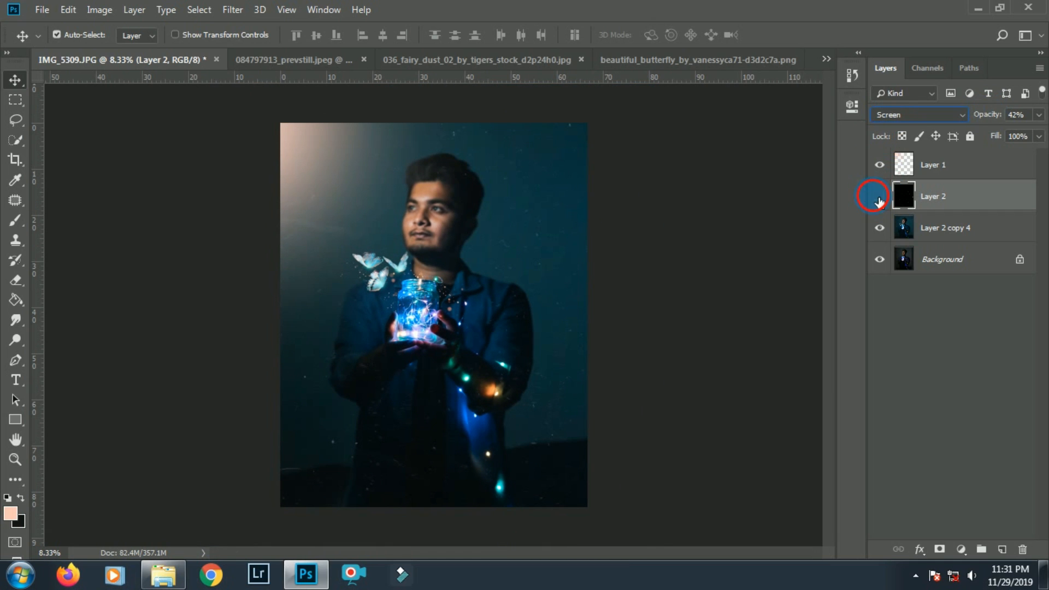
pyautogui.click(879, 197)
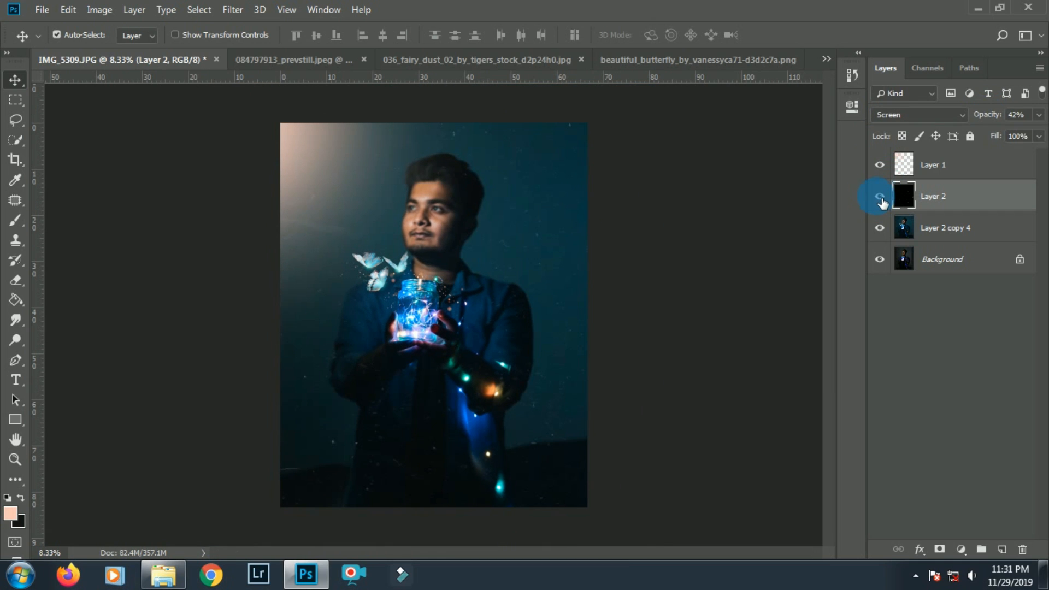
pyautogui.moveTo(987, 116); pyautogui.dragTo(983, 121)
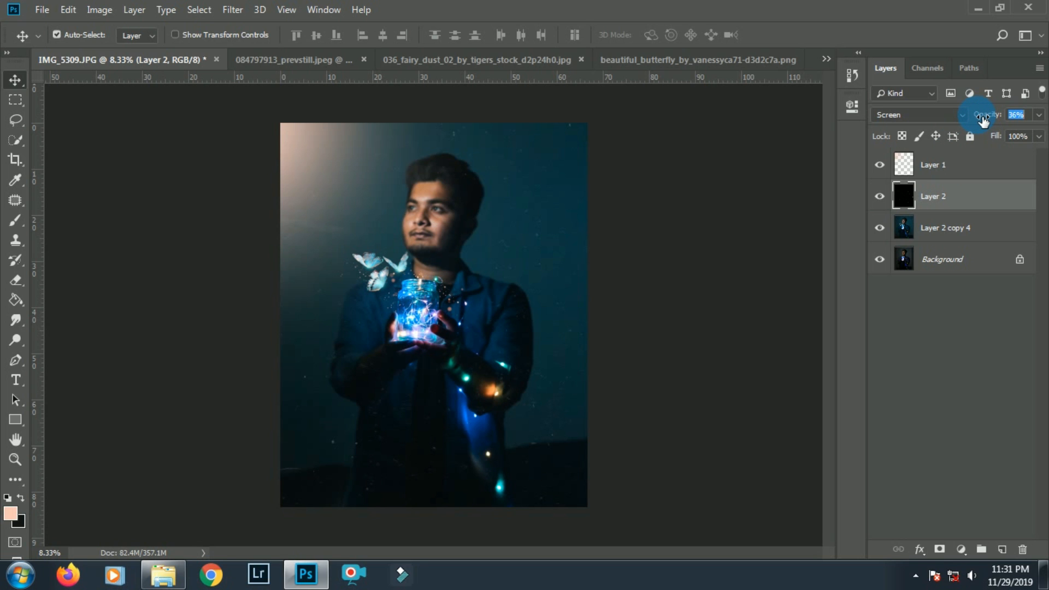
# Merge the glow layer, the dust layer and the graded portrait layer into one layer above the background
pyautogui.click(993, 227)
pyautogui.keyDown('shift'); pyautogui.click(974, 171); pyautogui.keyUp('shift')
pyautogui.rightClick(975, 170)
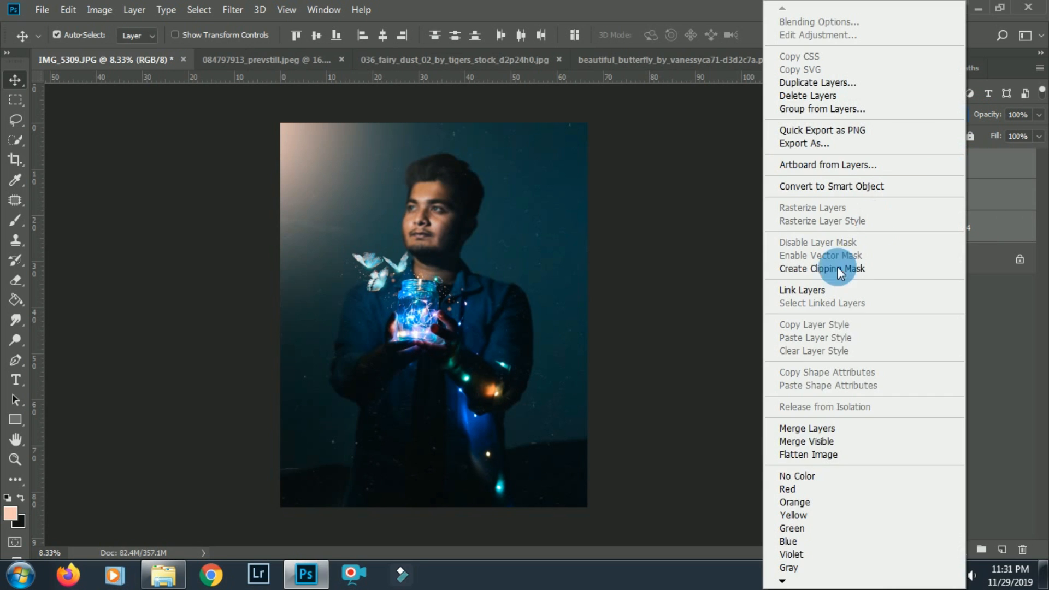
pyautogui.click(805, 425)
# Apply a 4:5 (8:10) crop at the portrait's existing frame
pyautogui.click(16, 159)
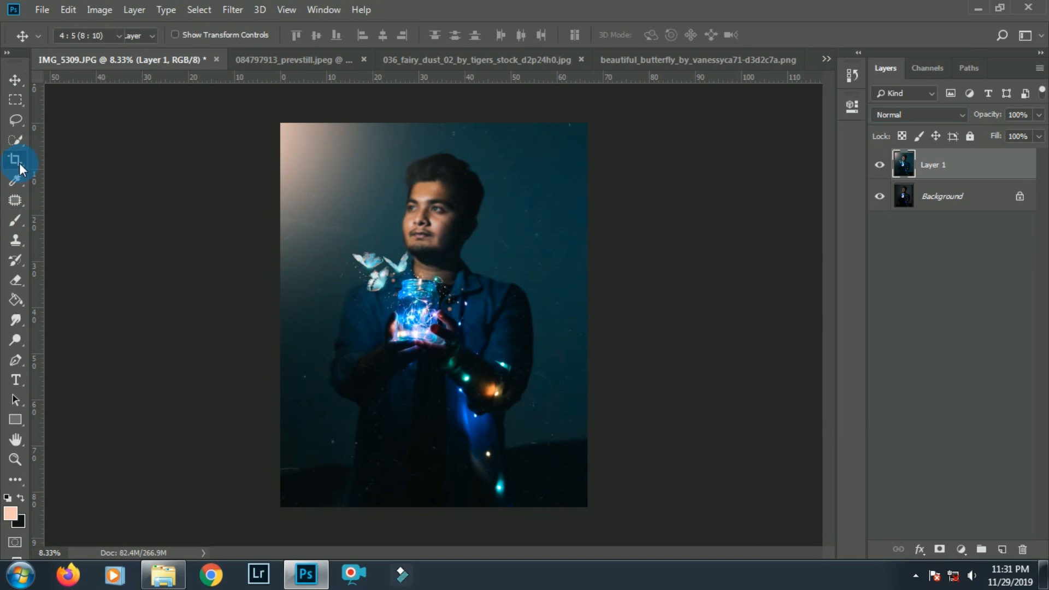
pyautogui.click(216, 157)
pyautogui.press('Return')
pyautogui.press('v')
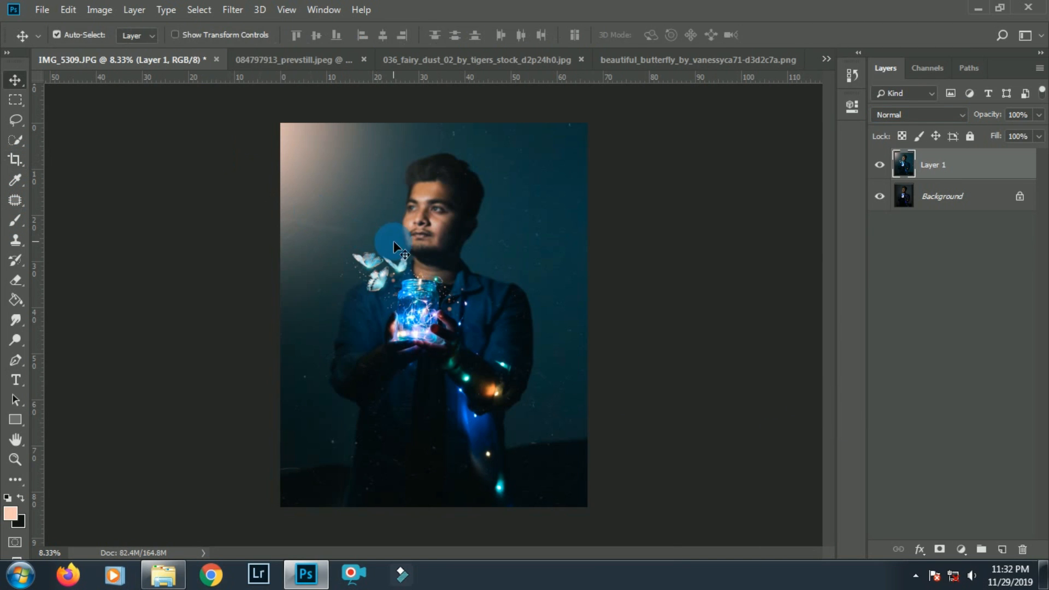
# Compare the whole portrait before and after editing by hiding and showing the merged layer
pyautogui.hotkey('ctrl', '0')
pyautogui.click(880, 165)
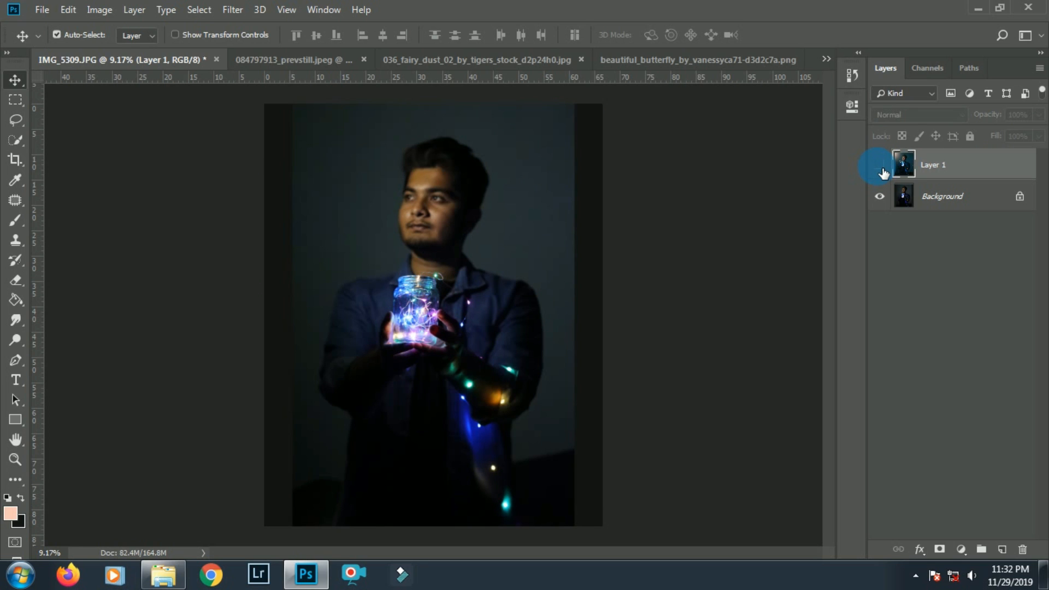
pyautogui.click(880, 165)
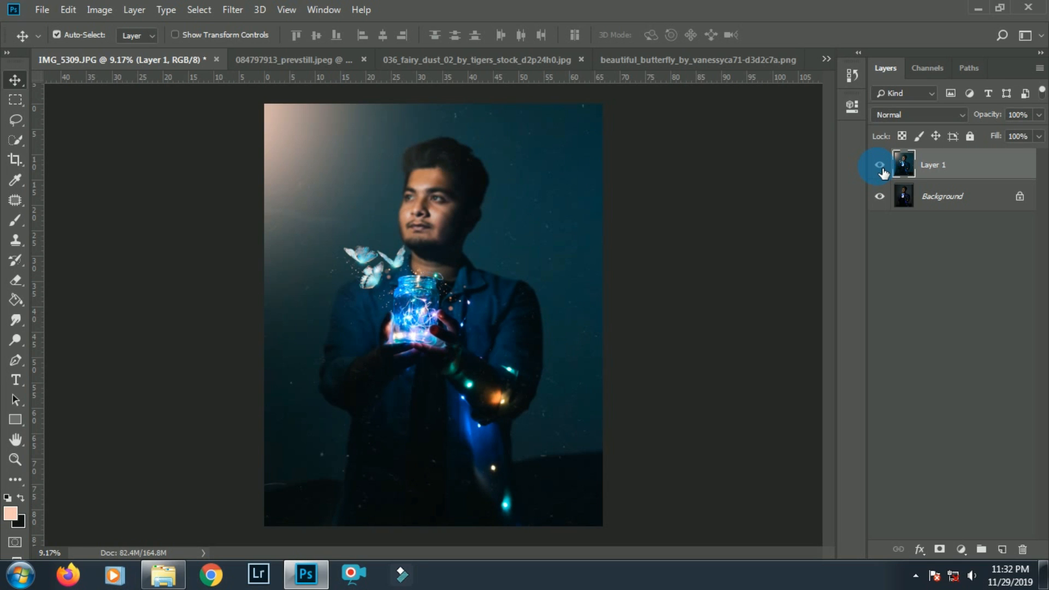
pyautogui.click(880, 165)
pyautogui.click(880, 165)
pyautogui.click(878, 165)
pyautogui.click(878, 166)
# Examine the jar and butterflies up close, comparing them with the merged layer off and on
pyautogui.scroll(7, 608, 206)
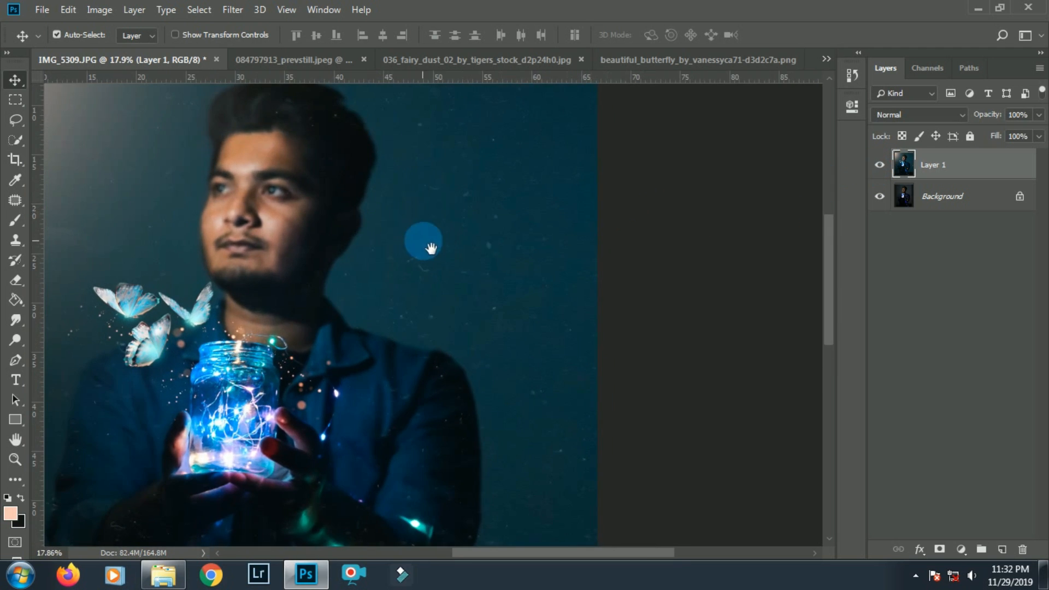
pyautogui.scroll(5, 597, 234)
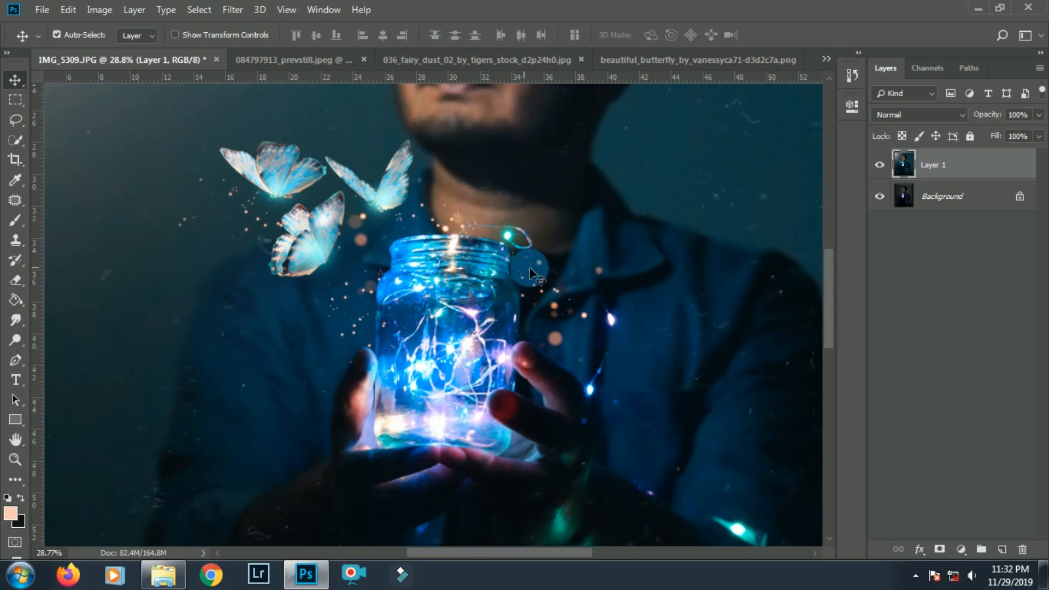
pyautogui.click(881, 164)
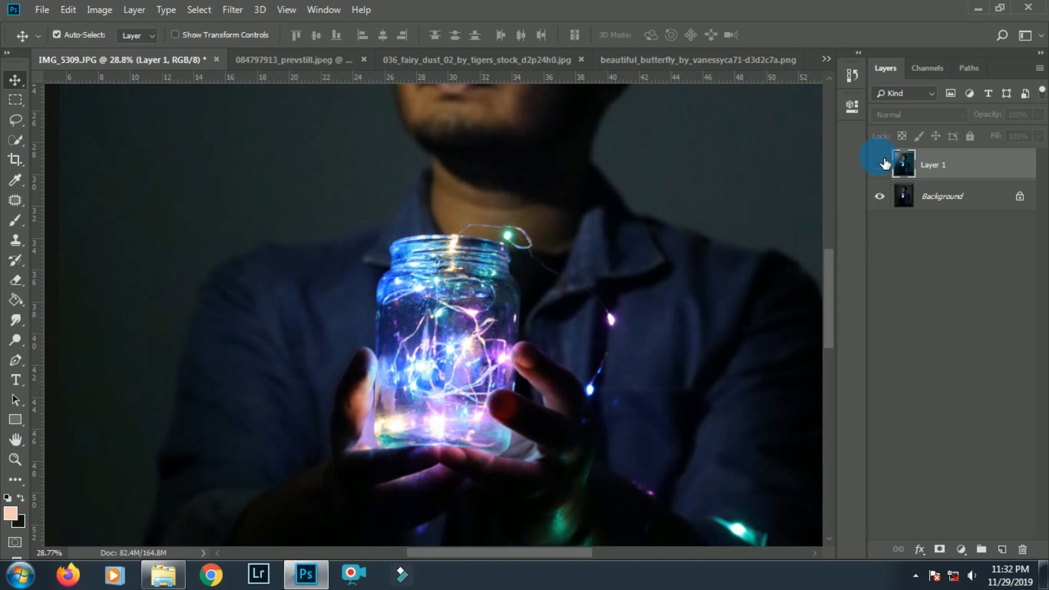
pyautogui.click(881, 164)
pyautogui.click(881, 164)
pyautogui.click(880, 164)
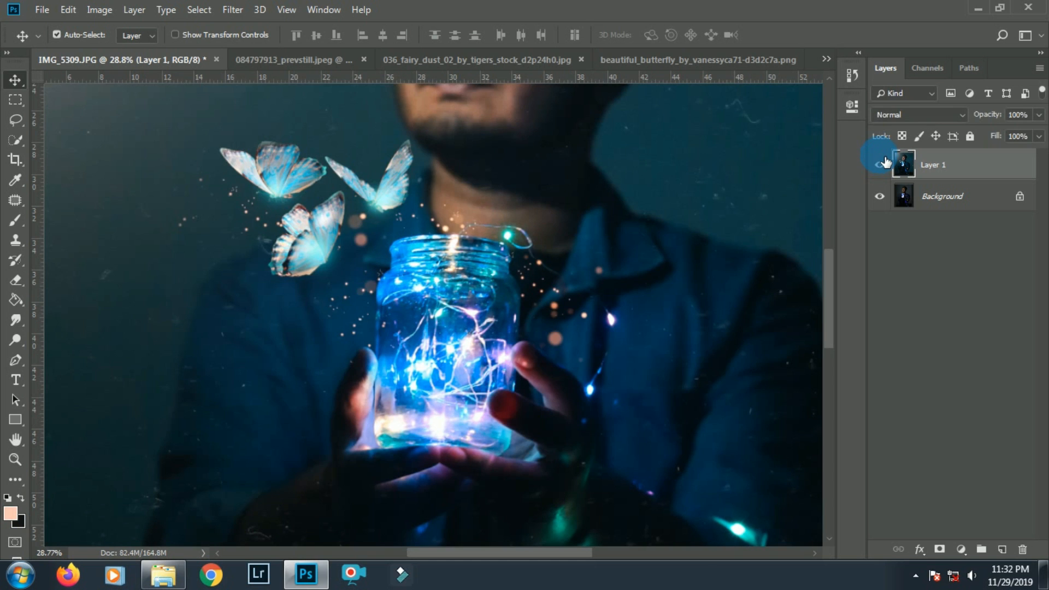
pyautogui.click(881, 164)
pyautogui.click(880, 164)
# Compare the face, jacket and jar with the merged layer hidden and shown, finishing with the full portrait in view
pyautogui.scroll(-3, 719, 367)
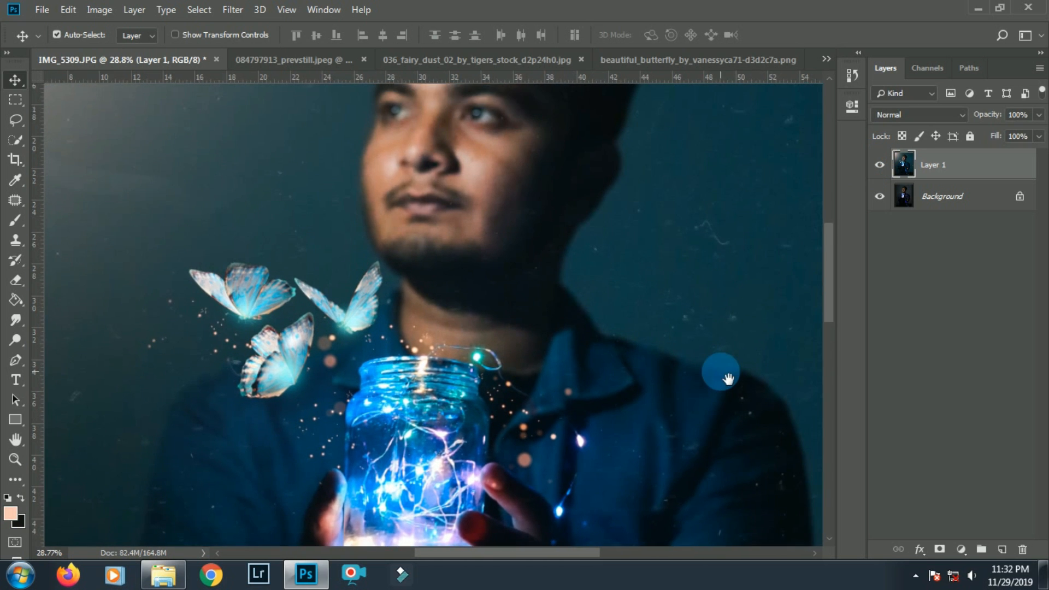
pyautogui.click(880, 166)
pyautogui.click(880, 166)
pyautogui.click(881, 165)
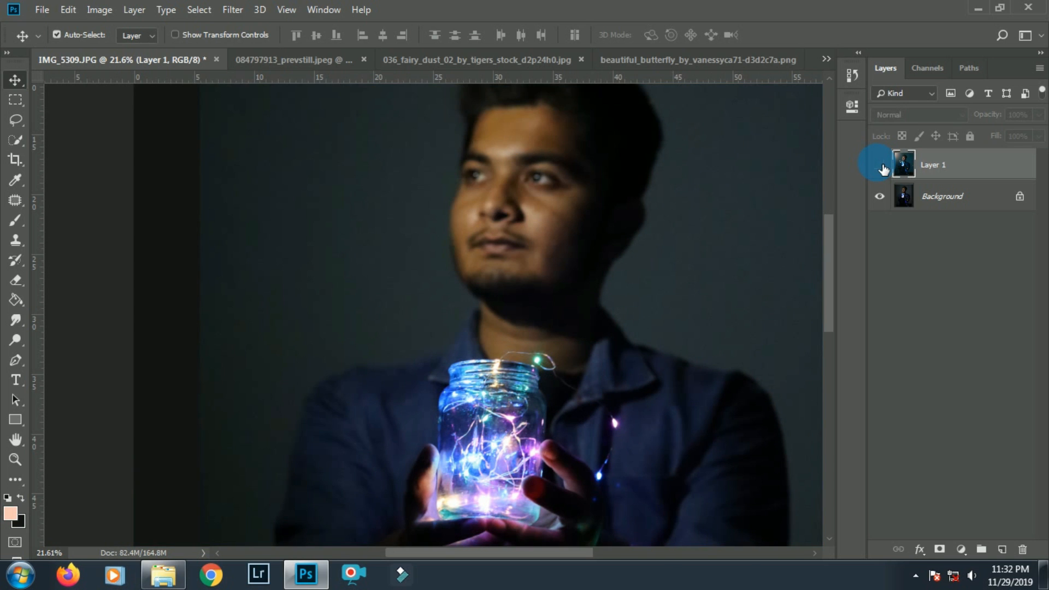
pyautogui.click(880, 165)
pyautogui.click(881, 165)
pyautogui.click(881, 165)
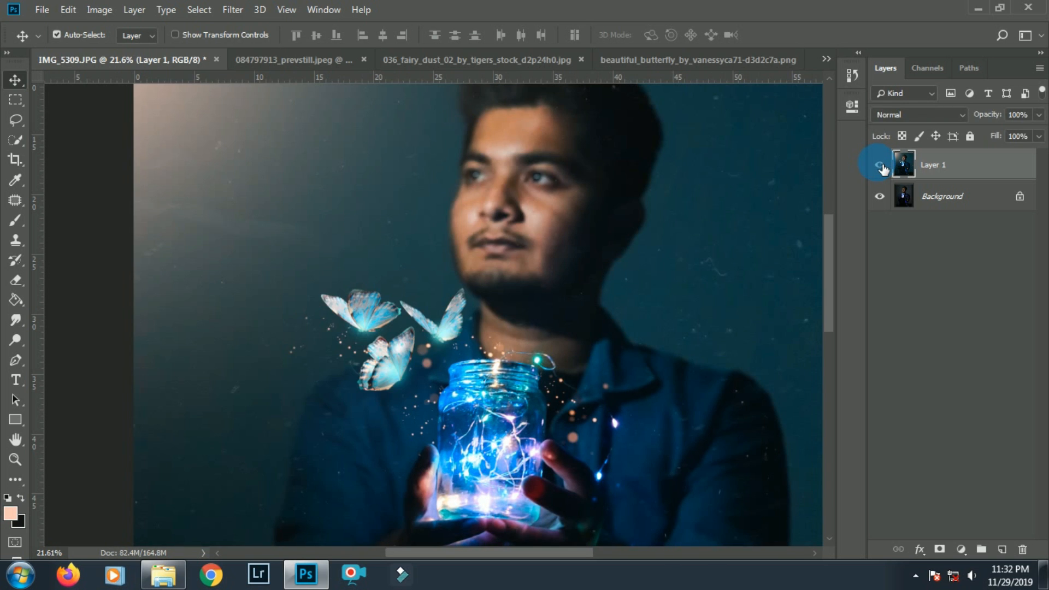
pyautogui.click(880, 165)
pyautogui.click(880, 166)
pyautogui.scroll(-6, 710, 227)
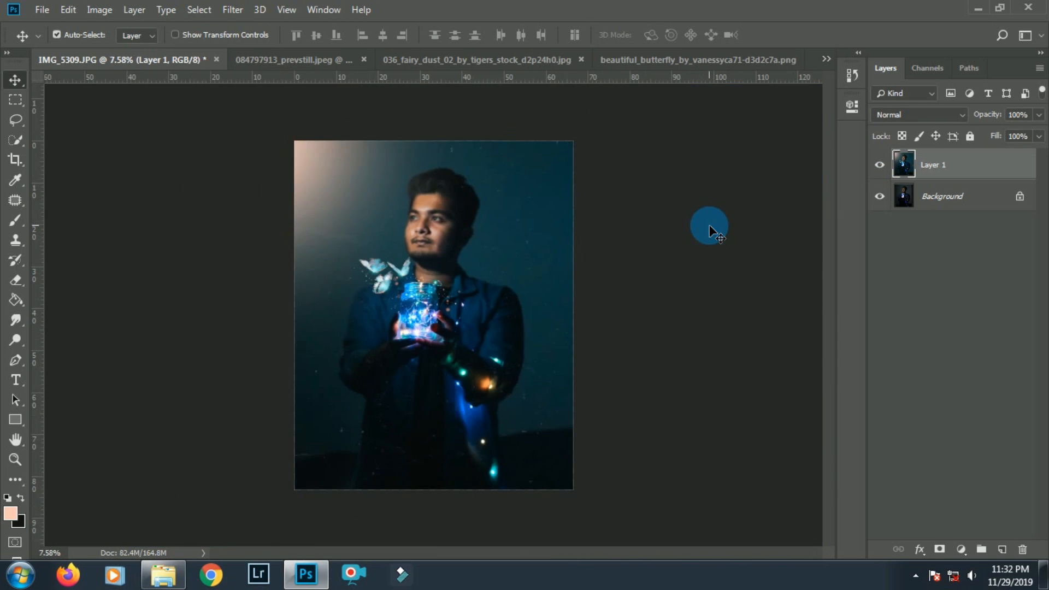